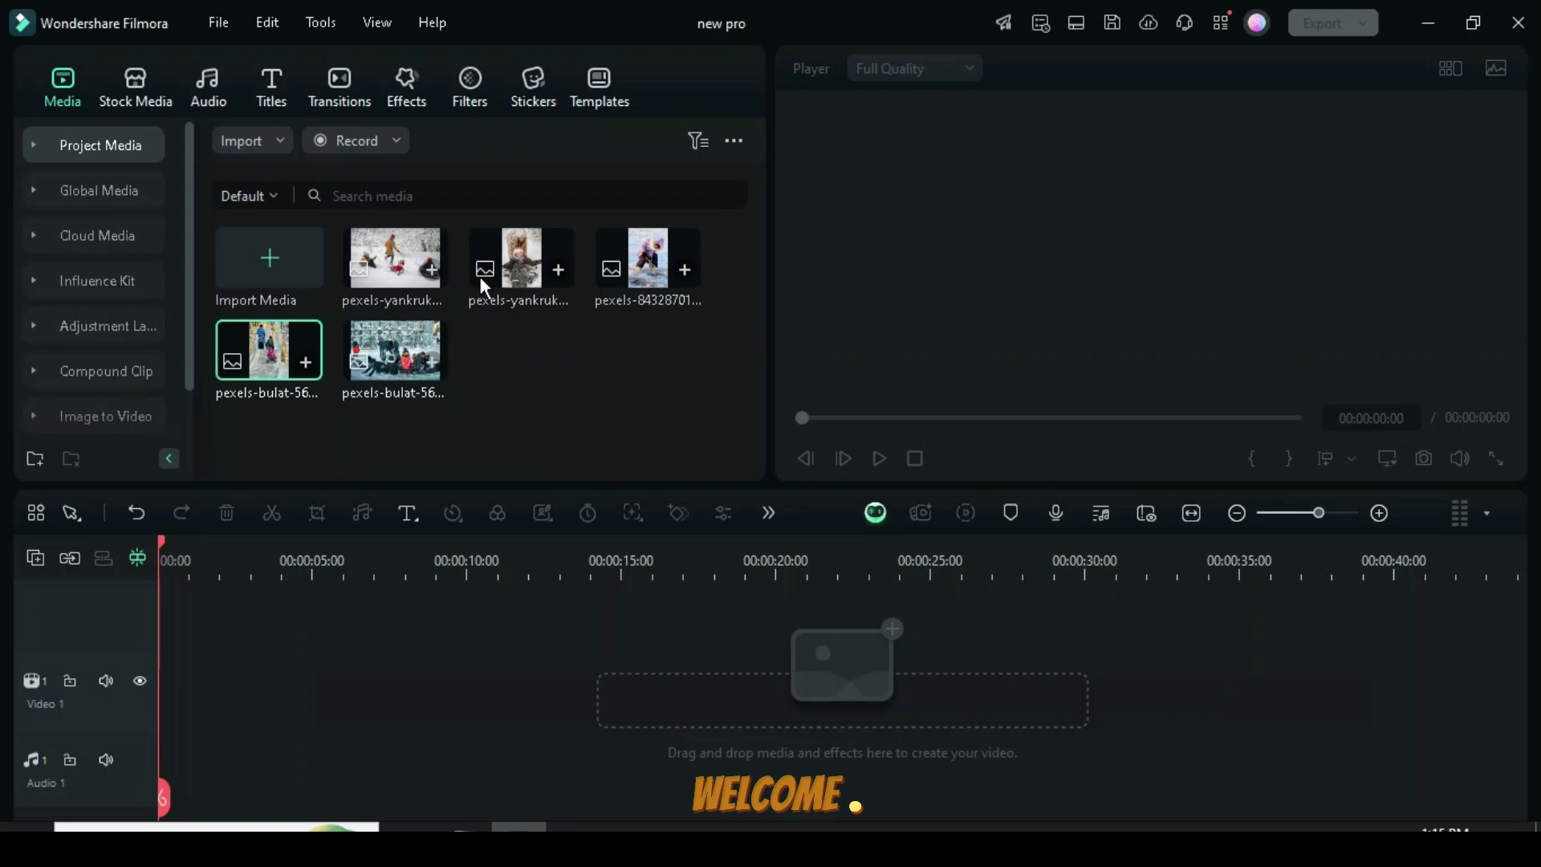
- Place the White stock background at the timeline start and stretch it to 17 seconds
left_click(134, 85)
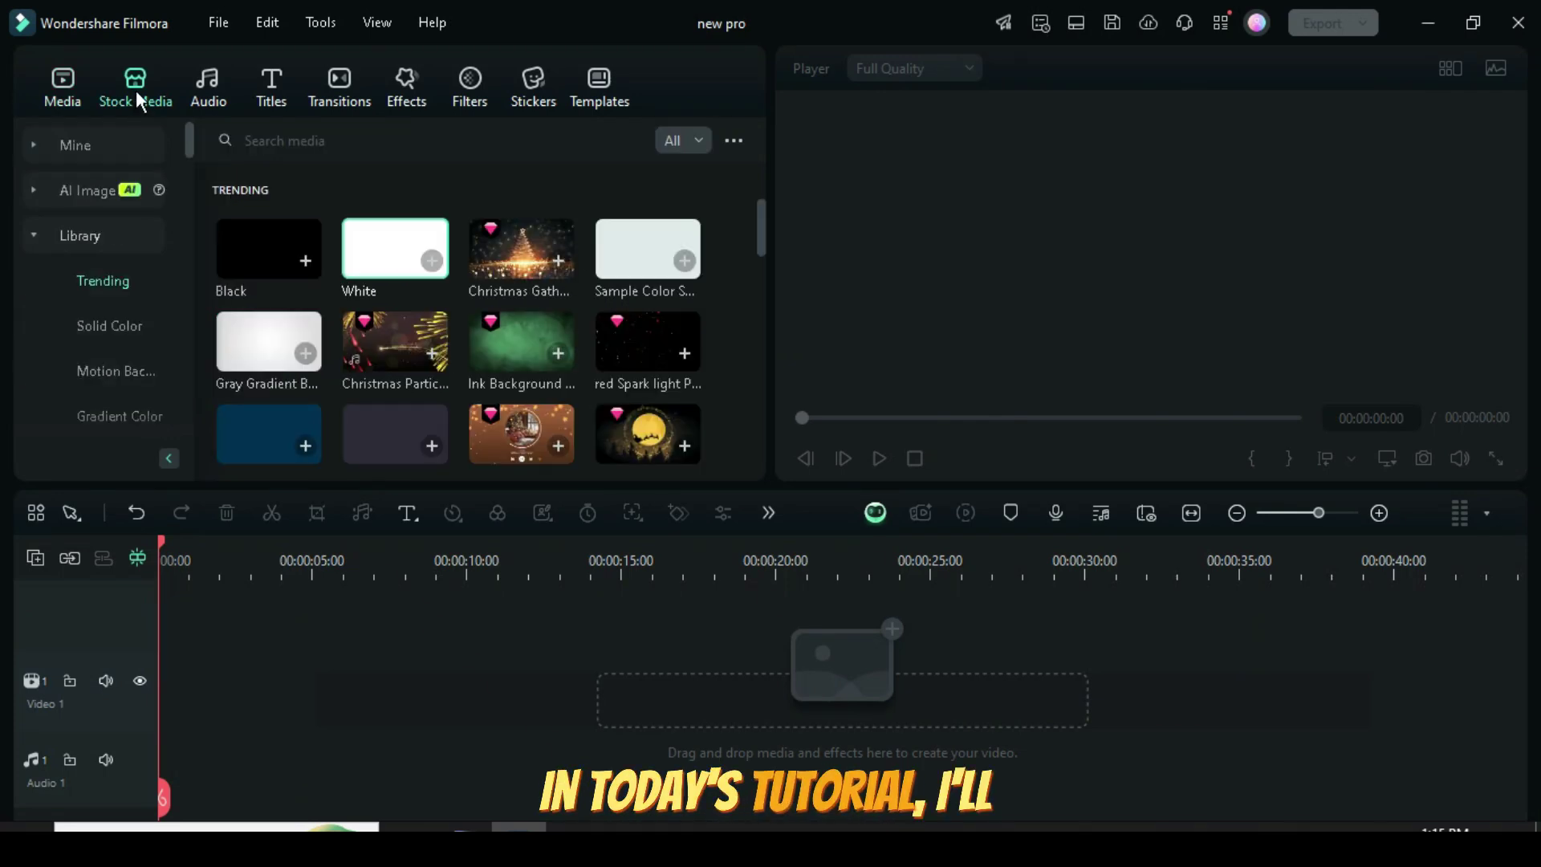
left_click_drag(377, 259, 197, 695)
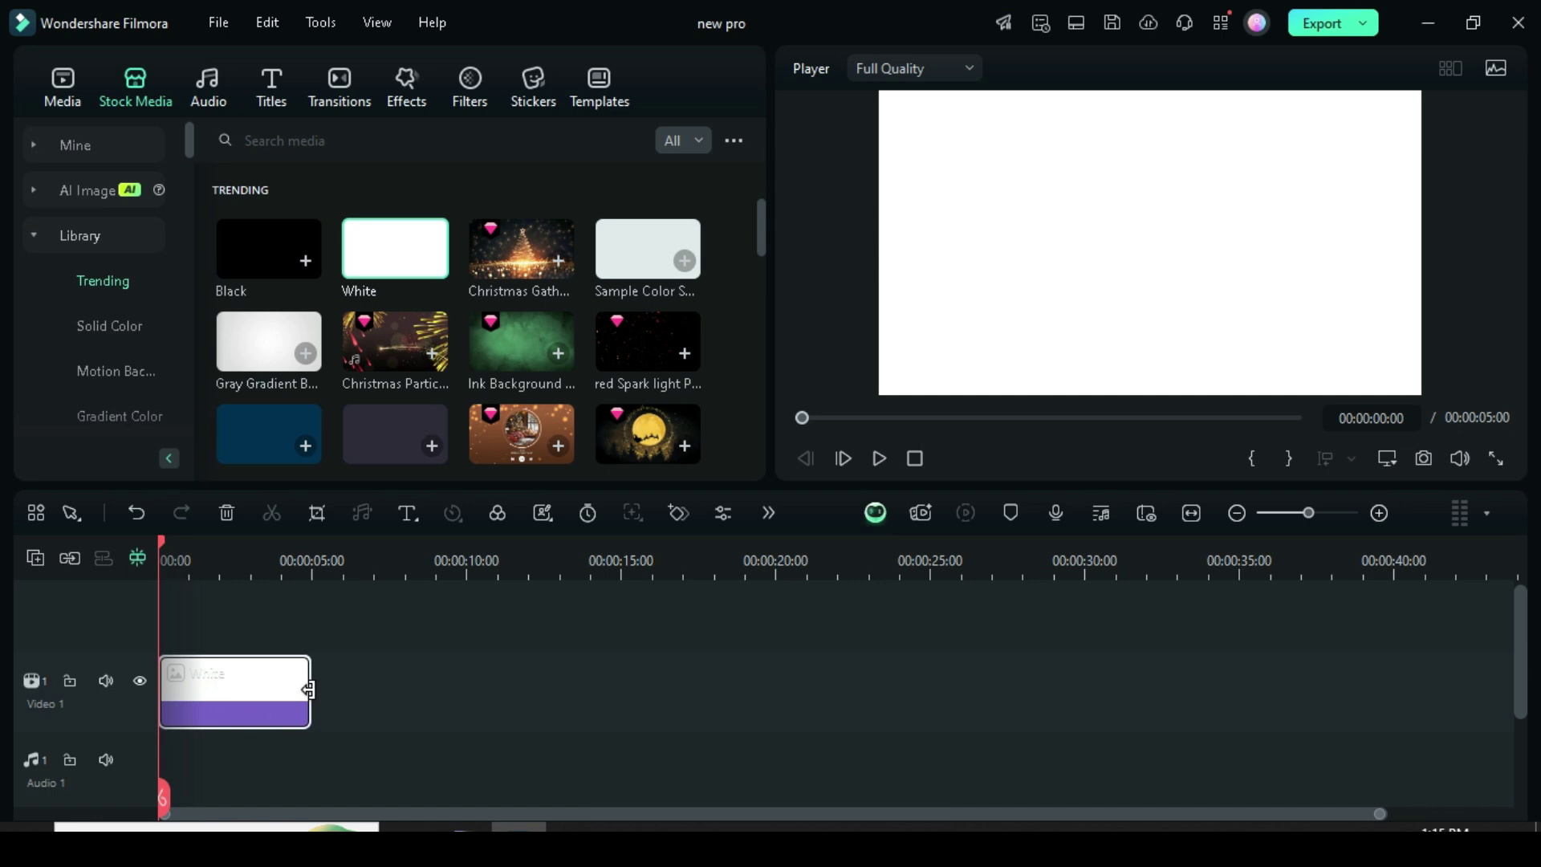
left_click_drag(306, 689, 680, 678)
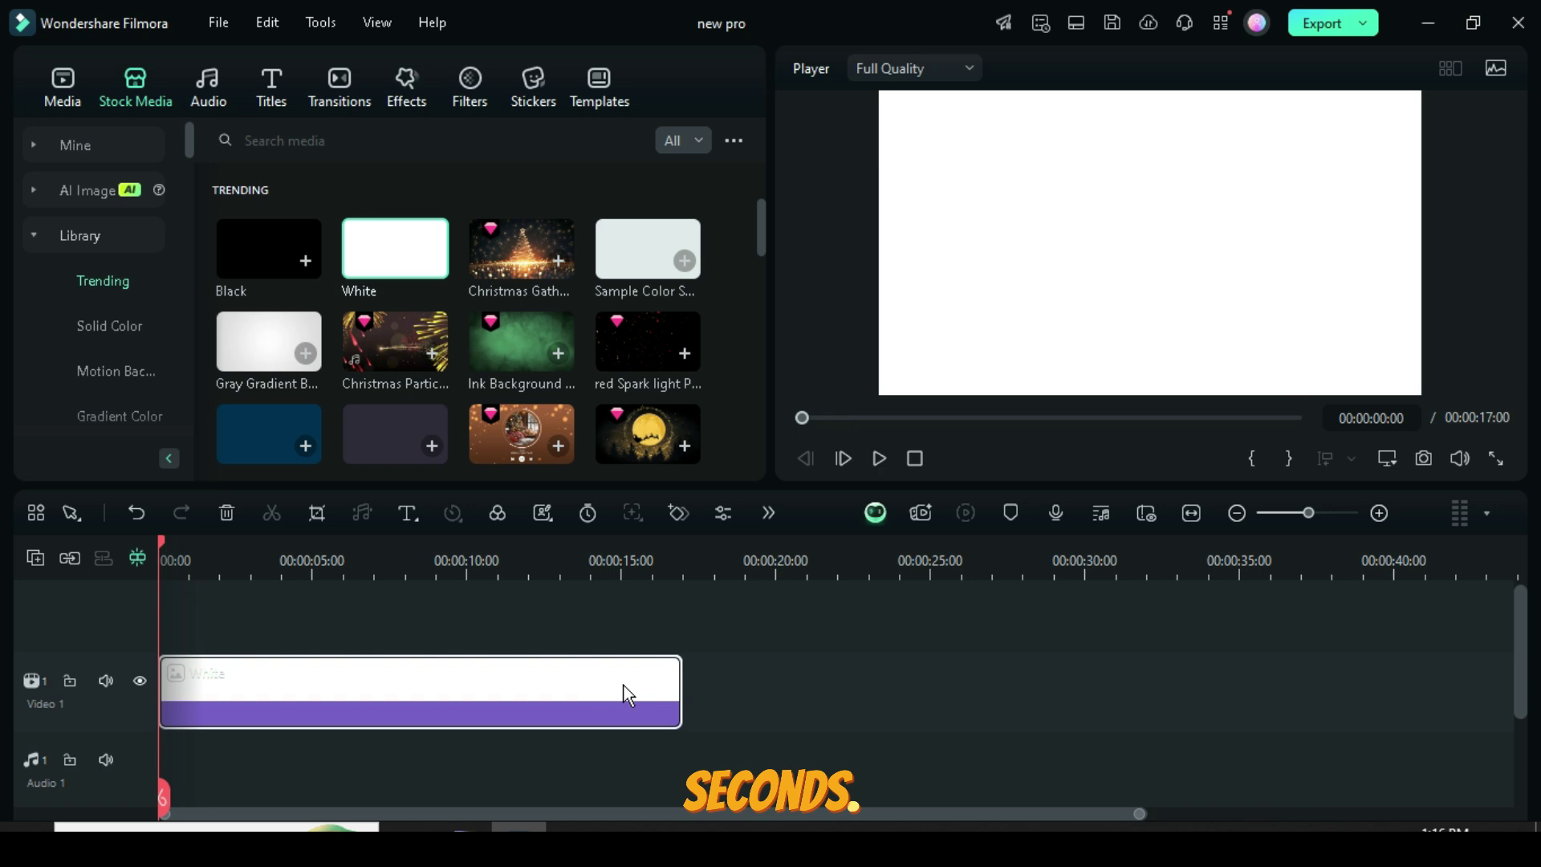
left_click_drag(598, 574, 571, 563)
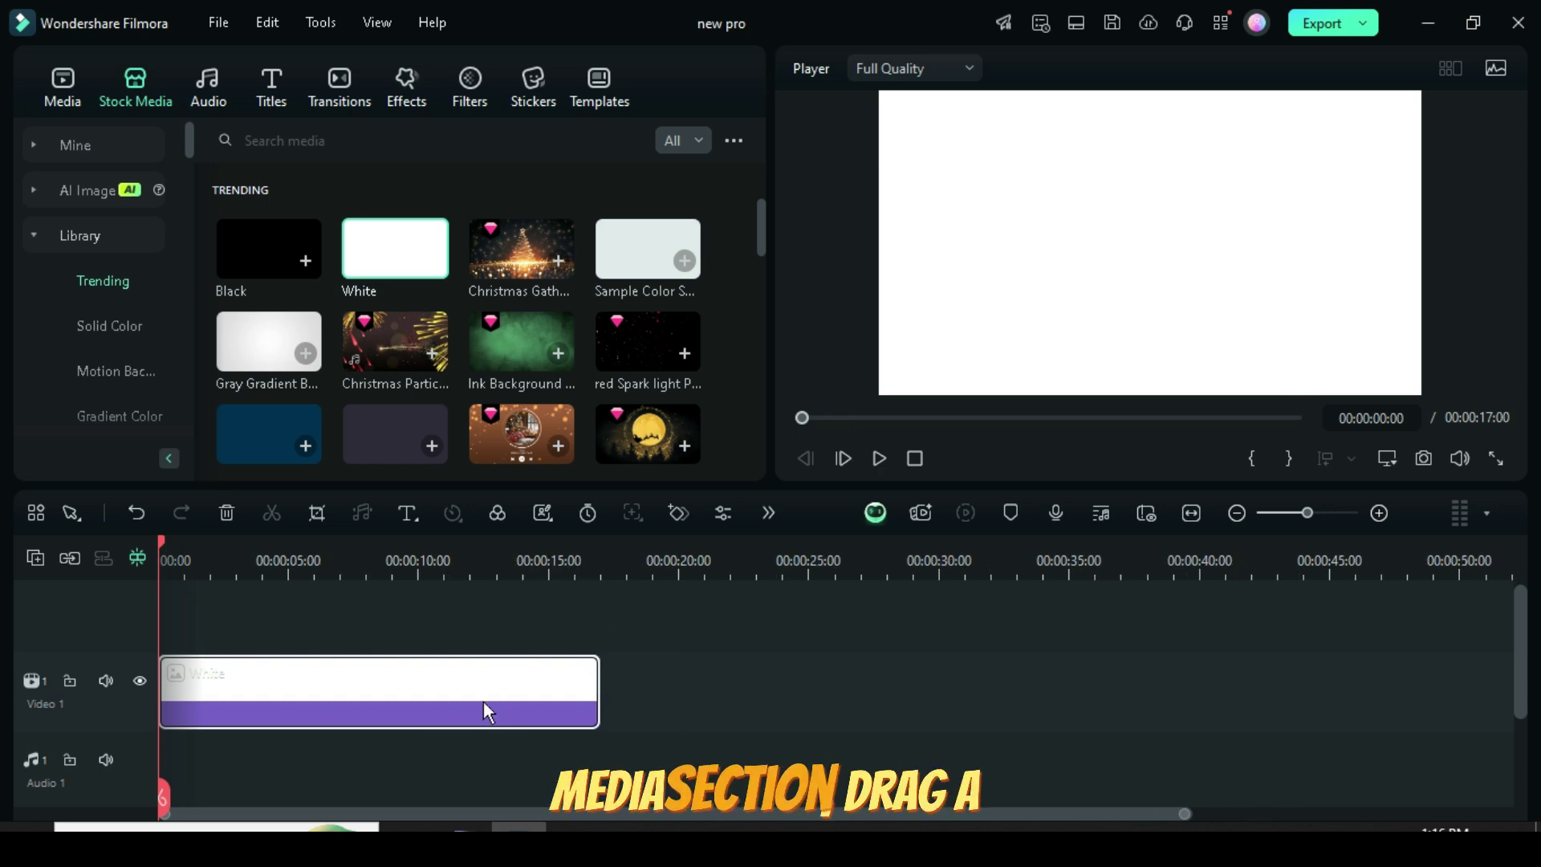
- Add the snow crowd photo on Video 2 above the background and crop it to fit
left_click(67, 85)
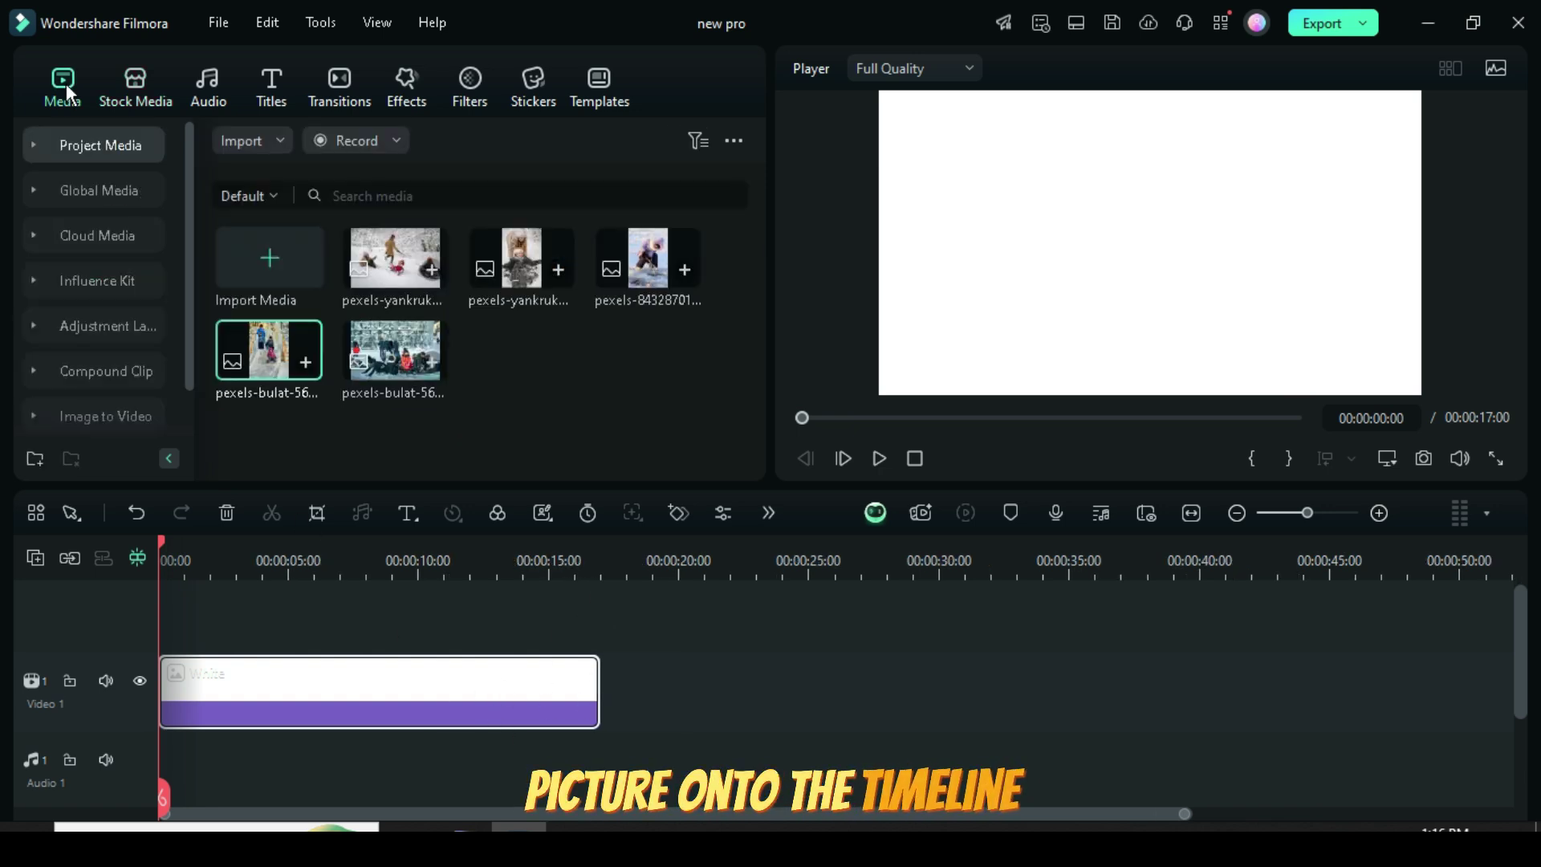
left_click_drag(412, 337, 598, 653)
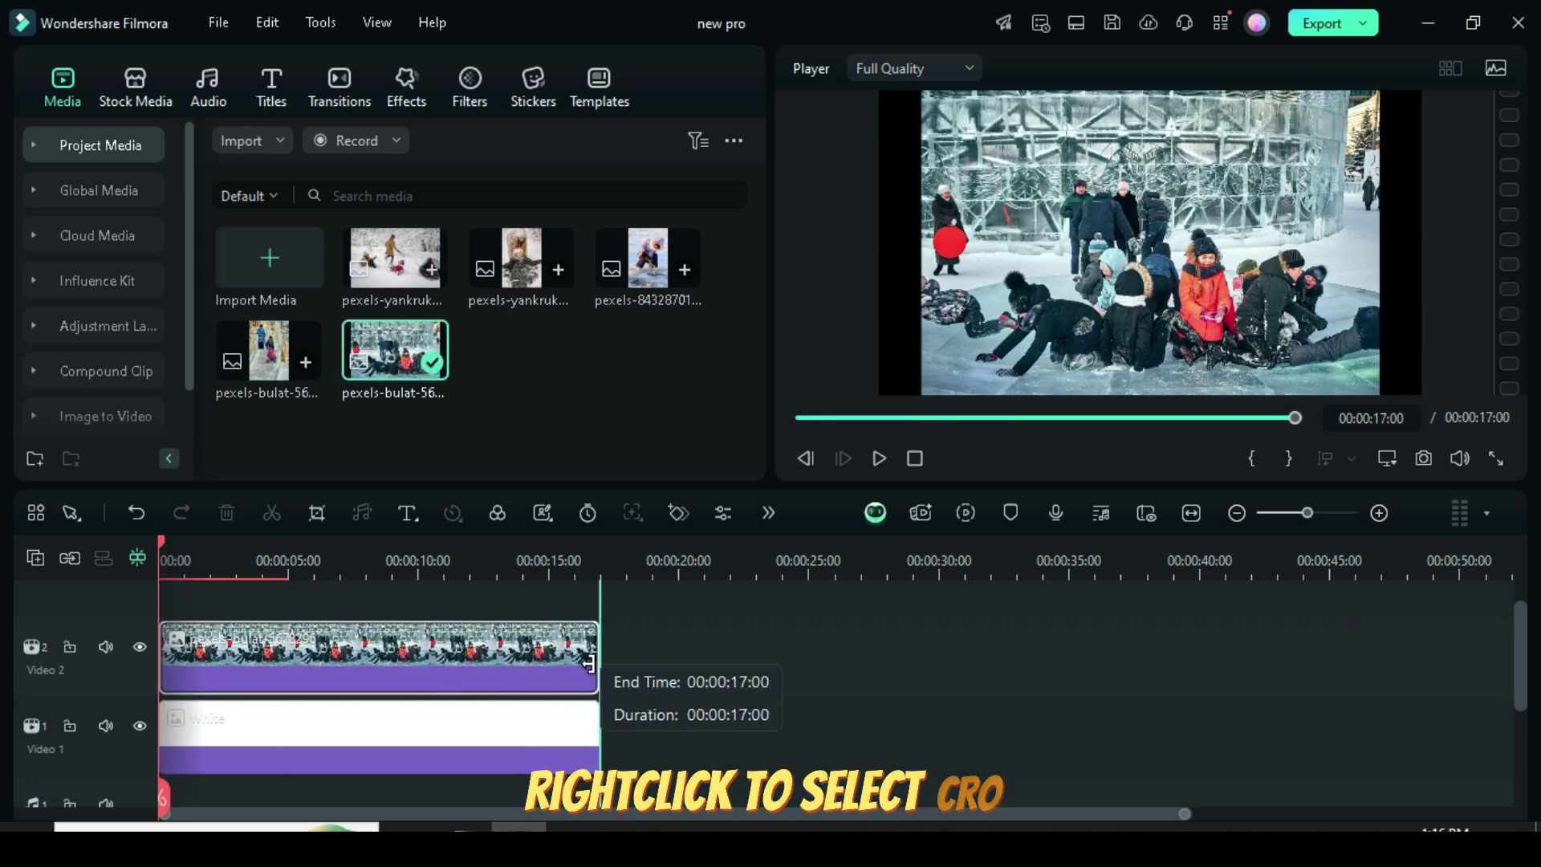
right_click(376, 652)
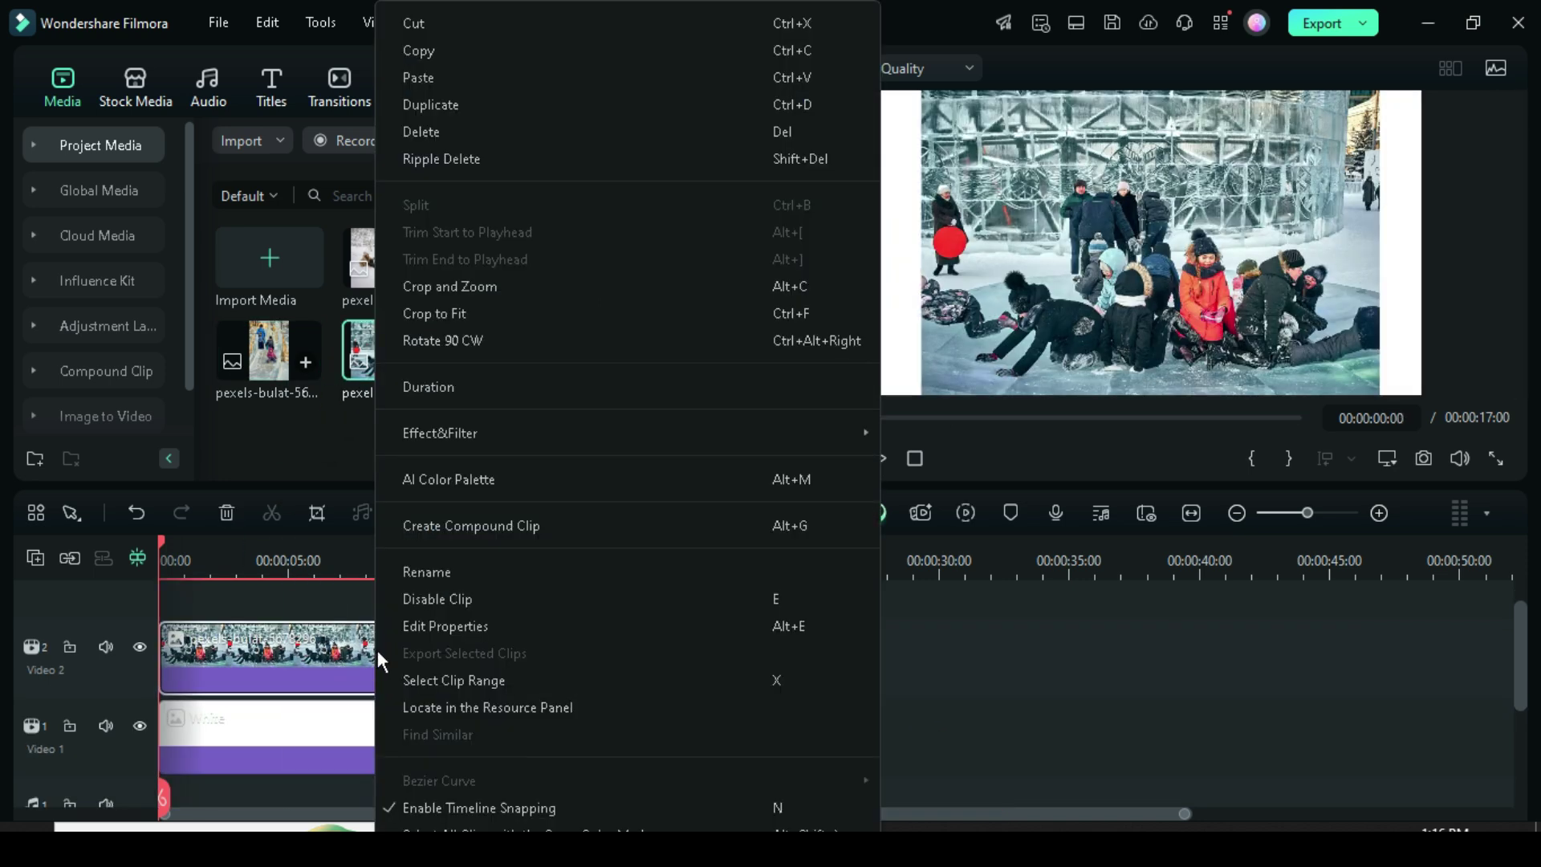
left_click(450, 316)
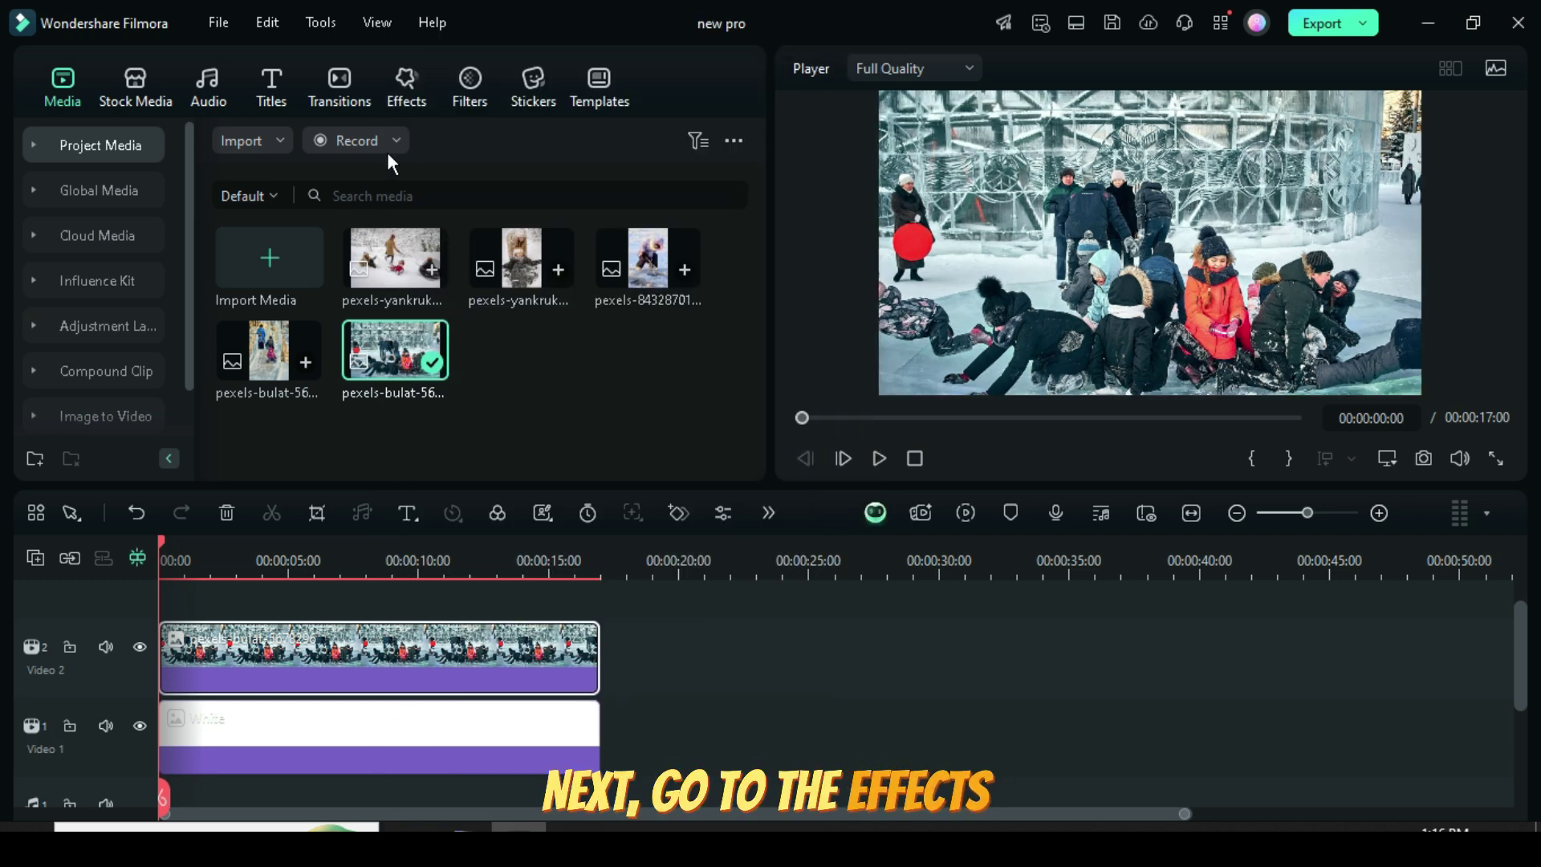
left_click(398, 91)
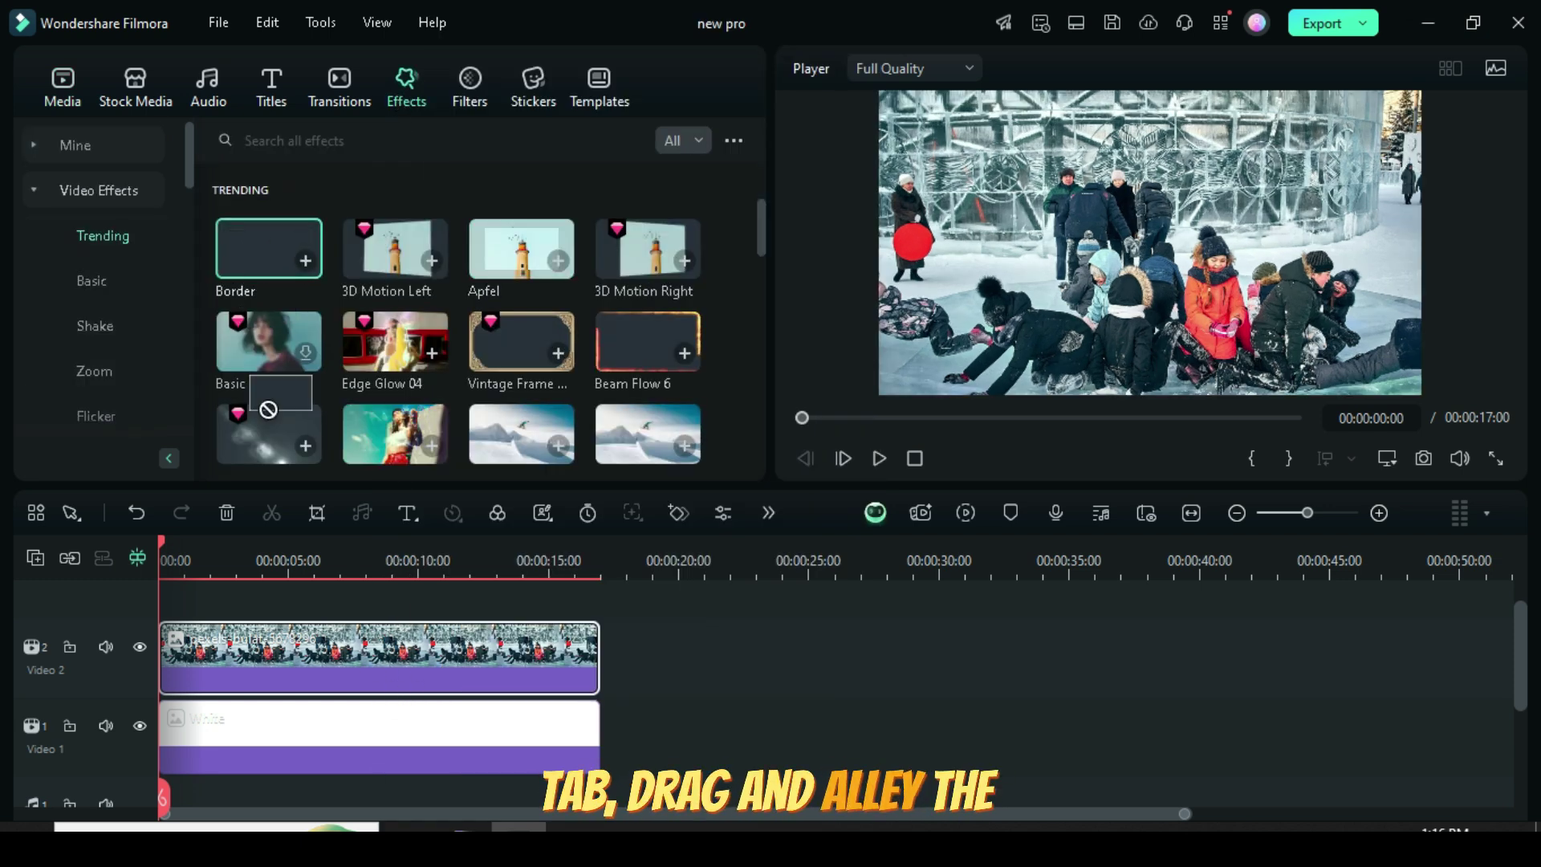
- Apply the Border effect to the snow photo with size 5 and blur 1
left_click_drag(268, 409, 292, 648)
double_click(292, 648)
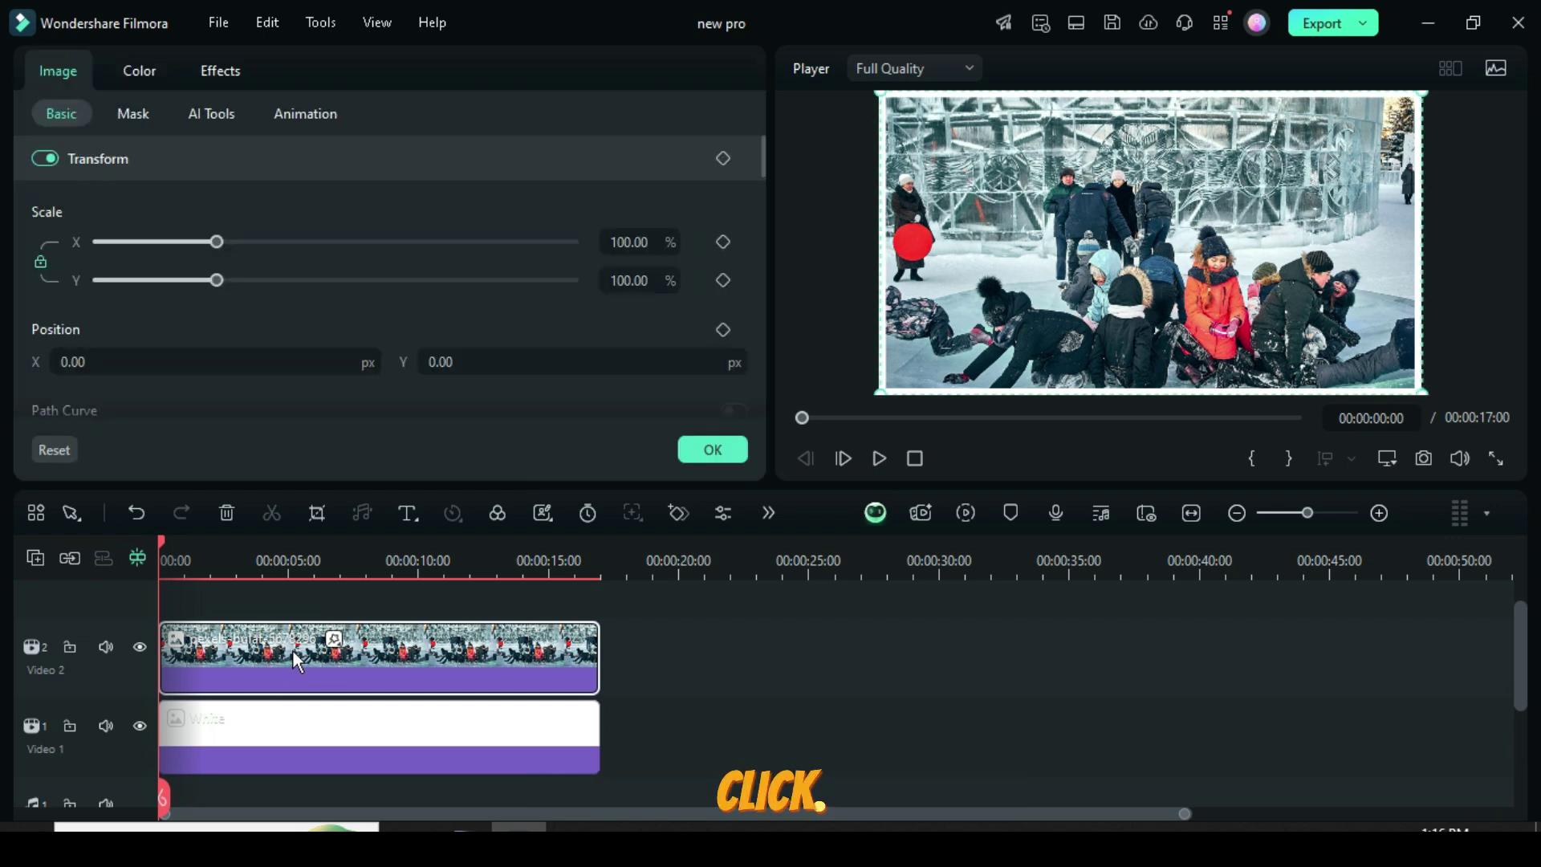
left_click(221, 74)
left_click(702, 317)
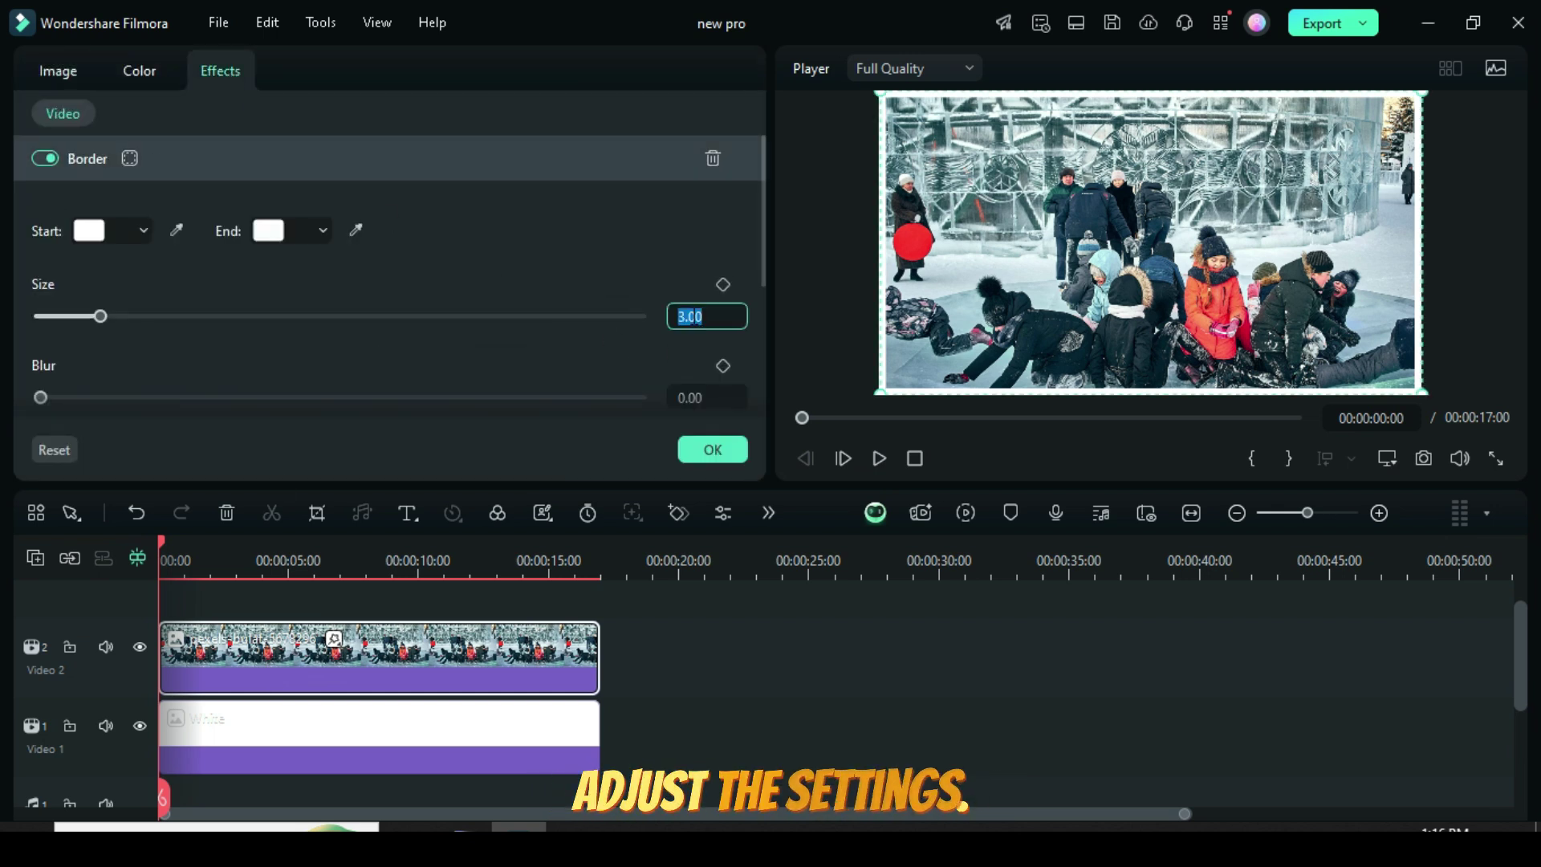
type("5")
key("Return")
left_click(697, 396)
type("1")
key("Return")
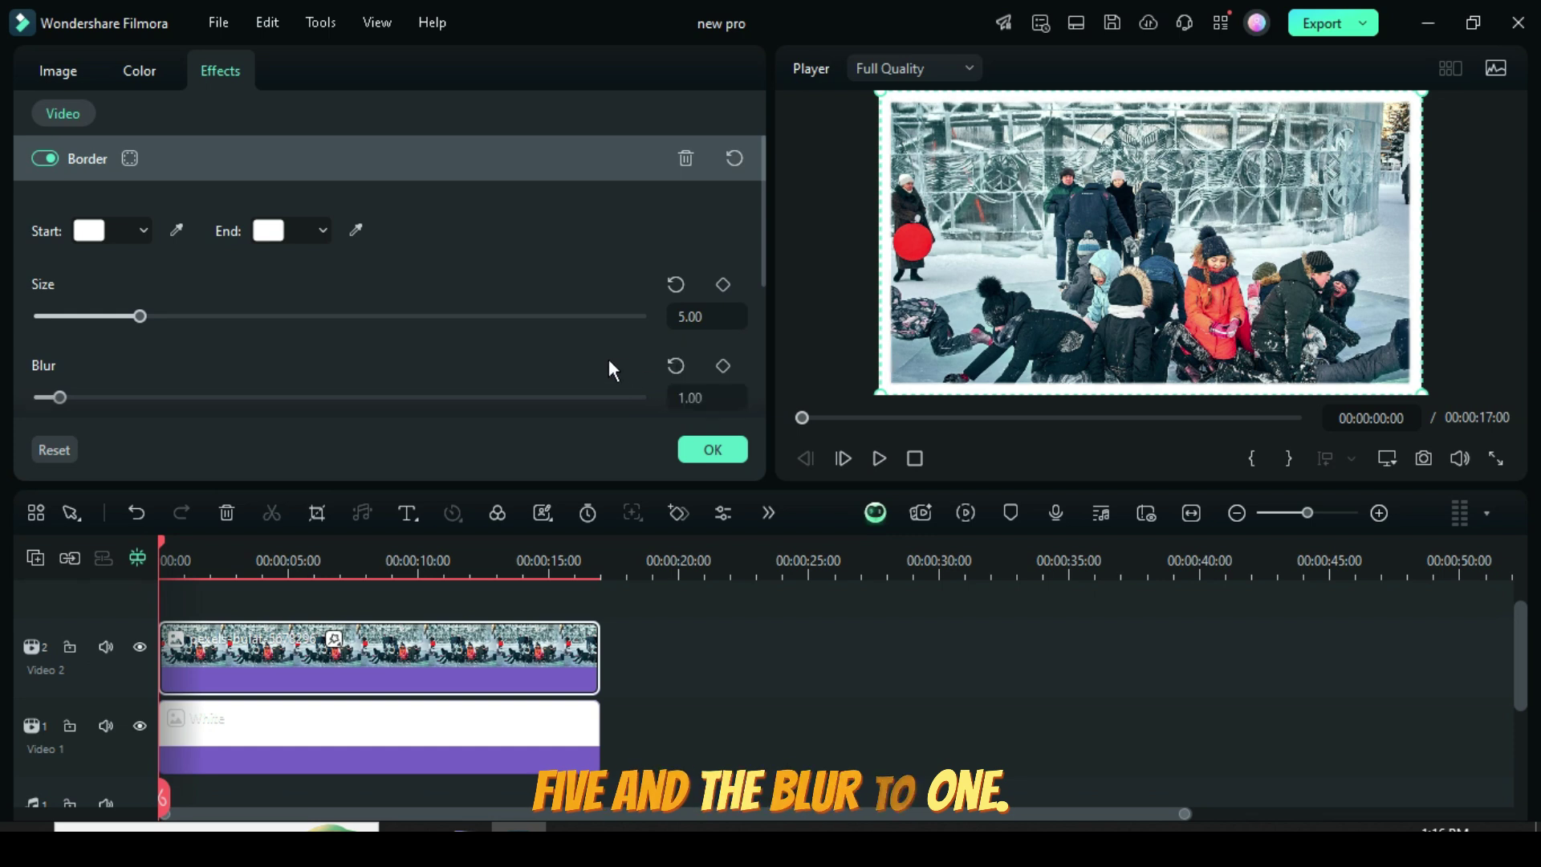
- Scale the photo to 60%, rotate it 3°, and enable a drop shadow
left_click(59, 74)
left_click(630, 242)
type("6")
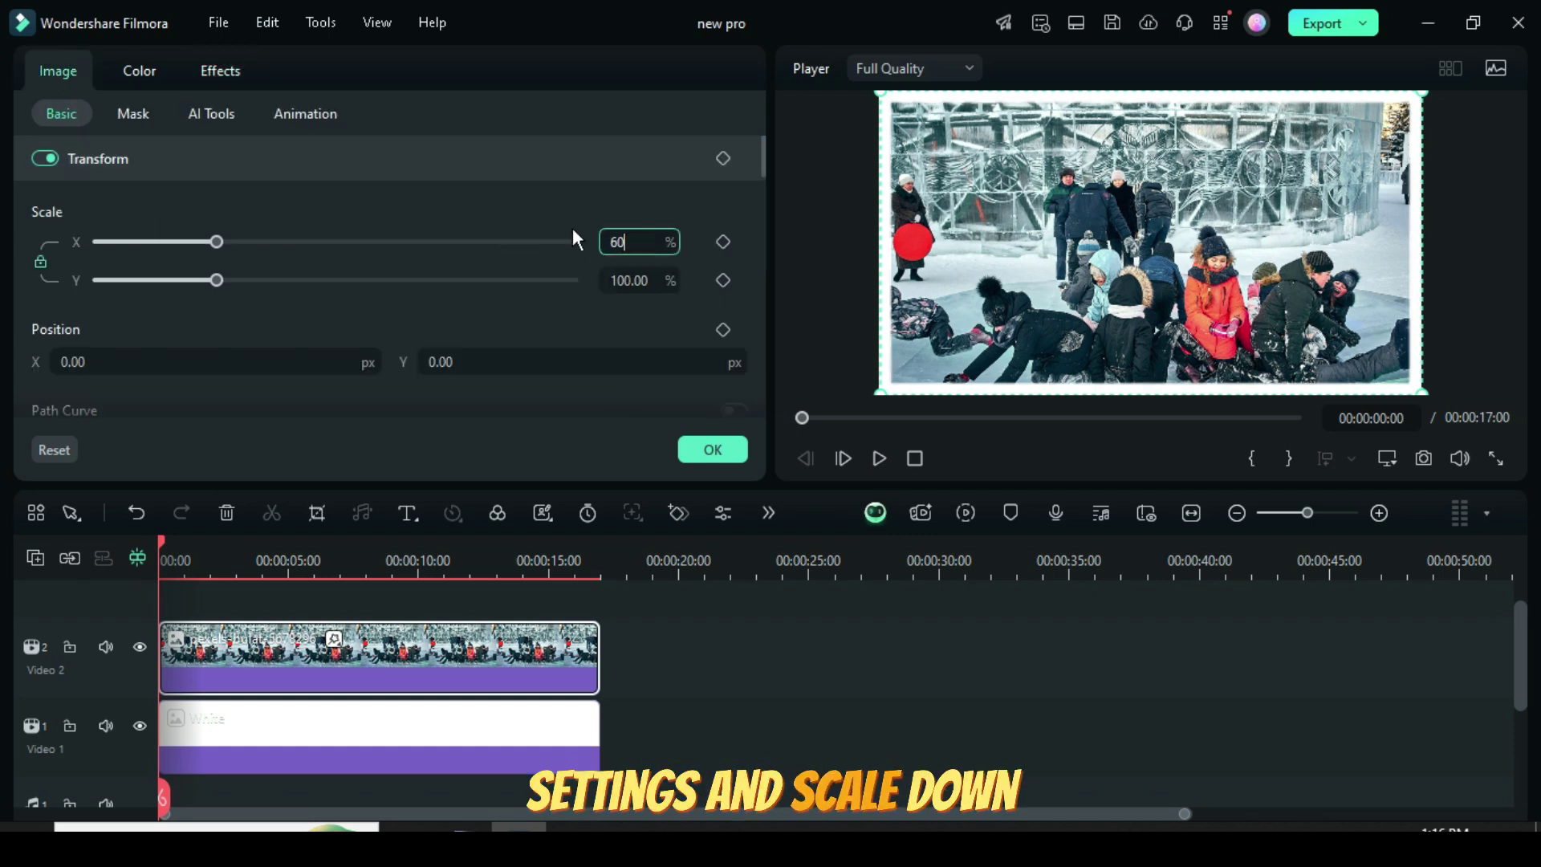
type("0")
key("Return")
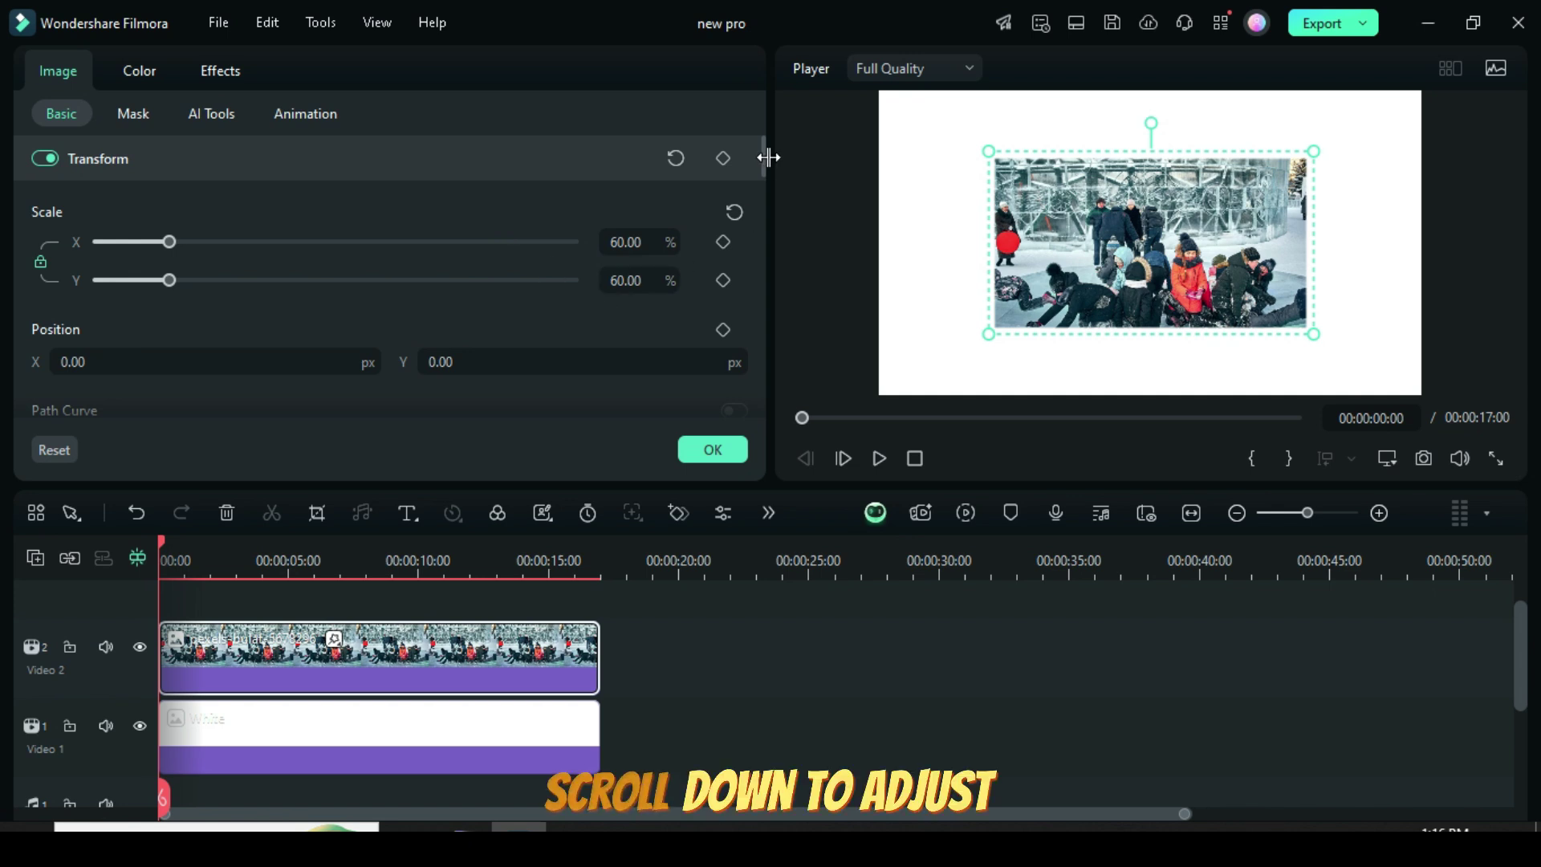
scroll(762, 167, "down", 3)
left_click(175, 321)
type("3")
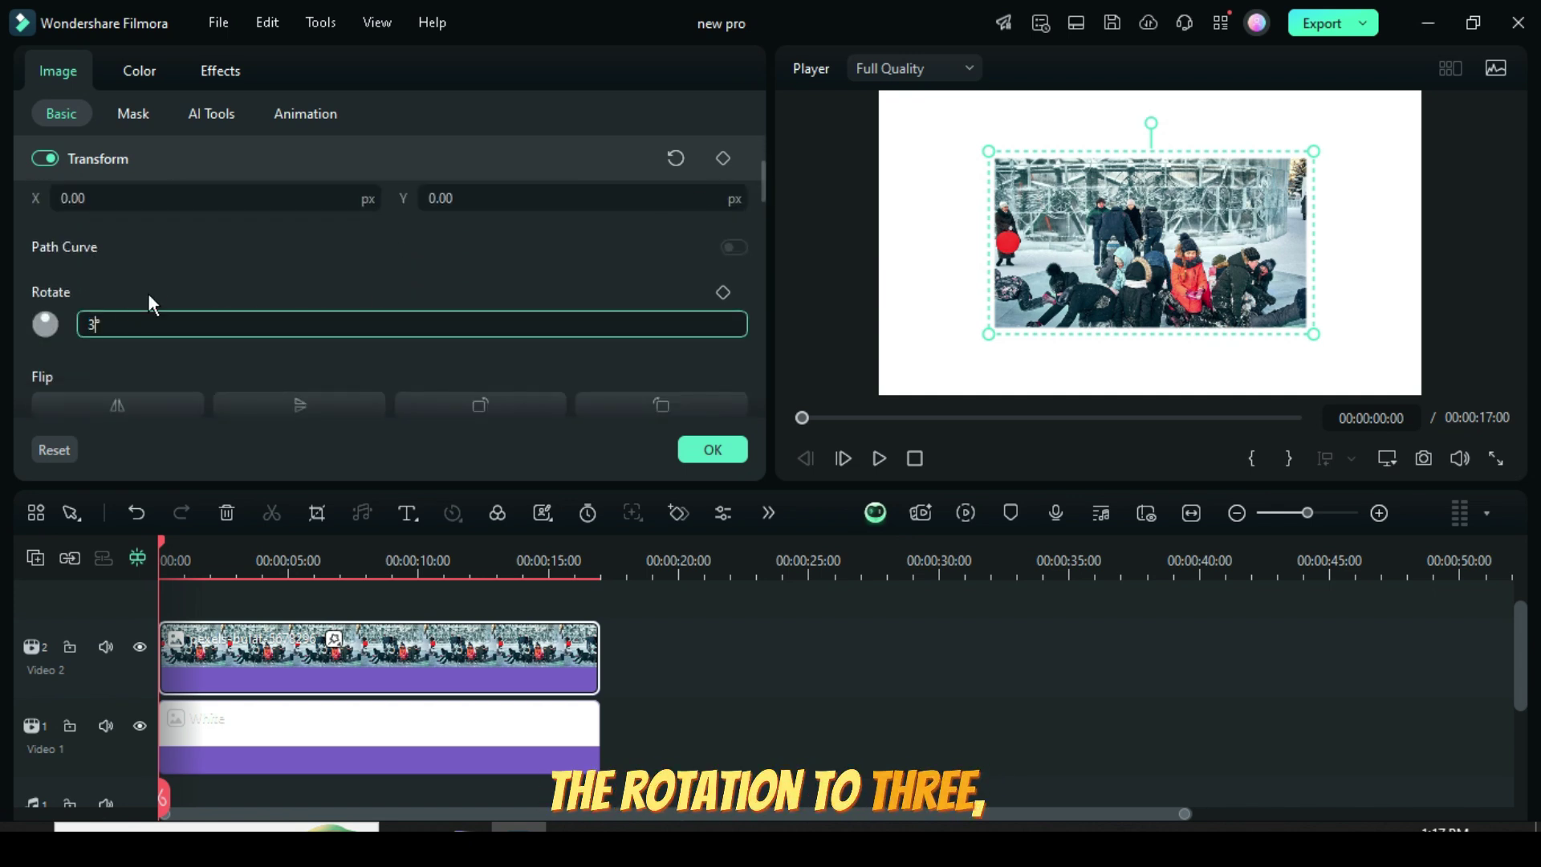
key("Return")
mouse_move(759, 175)
left_mouse_down()
mouse_move(759, 329)
mouse_move(755, 159)
left_mouse_up()
left_click(46, 250)
- Add a starting transform keyframe with Position X -316 and opacity 0
left_click(723, 158)
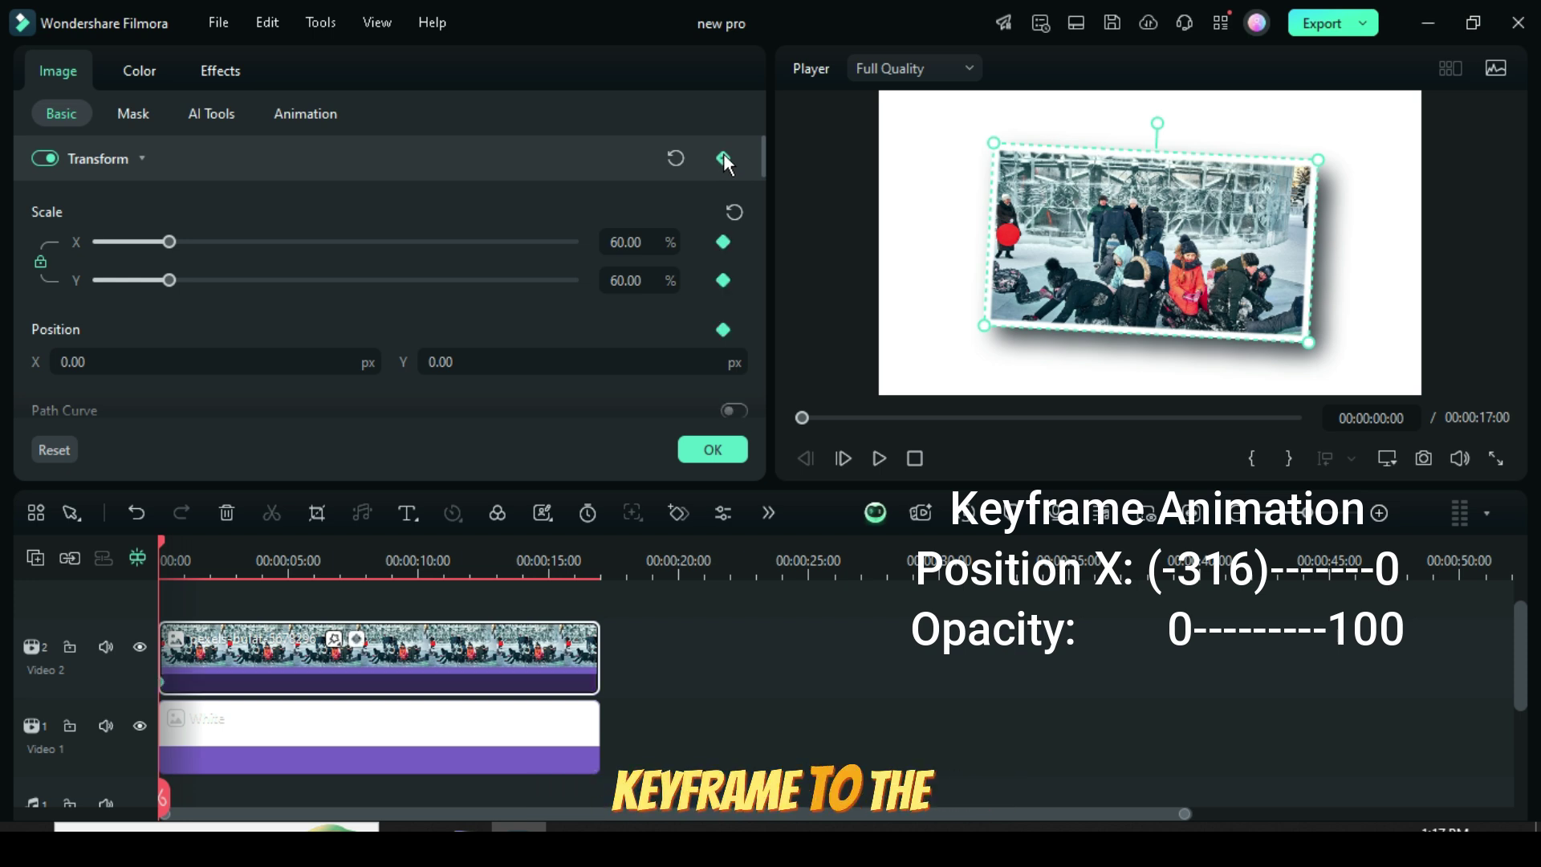
double_click(107, 362)
type("-31")
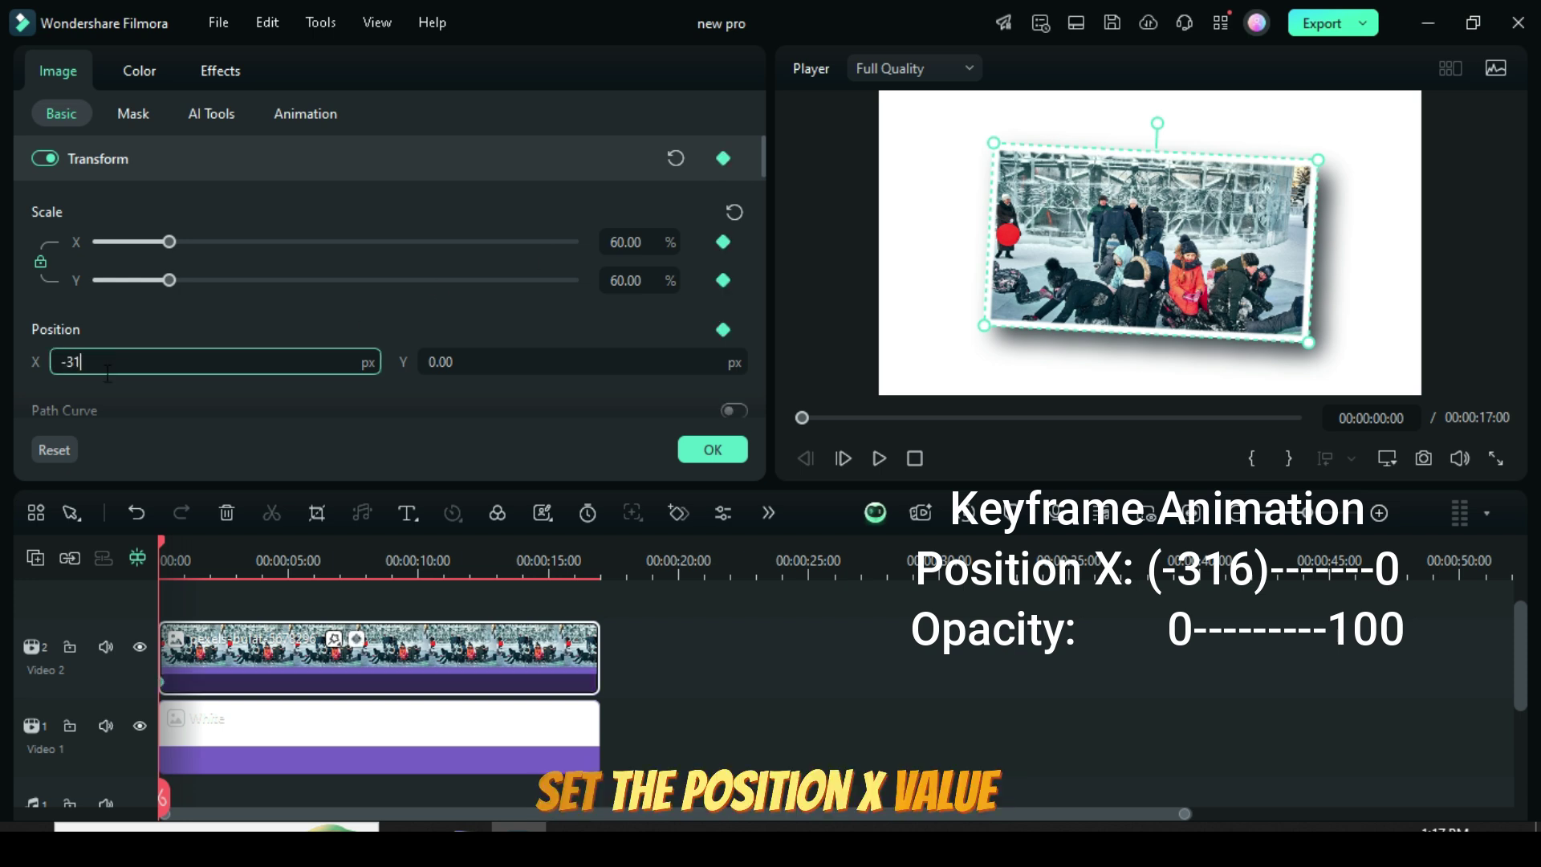
type("6")
key("Return")
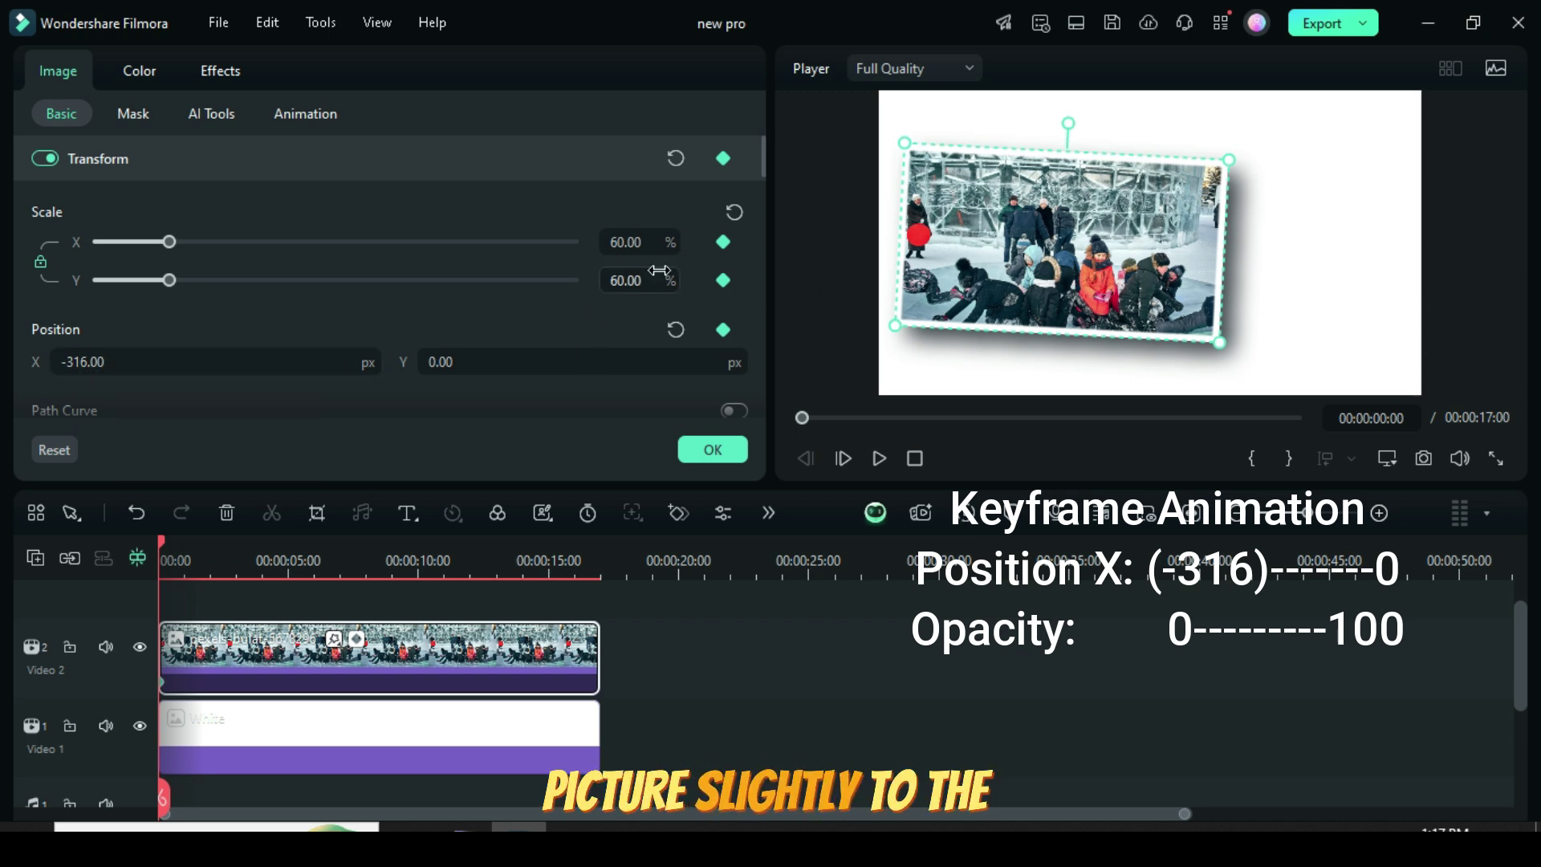
left_click_drag(760, 156, 705, 257)
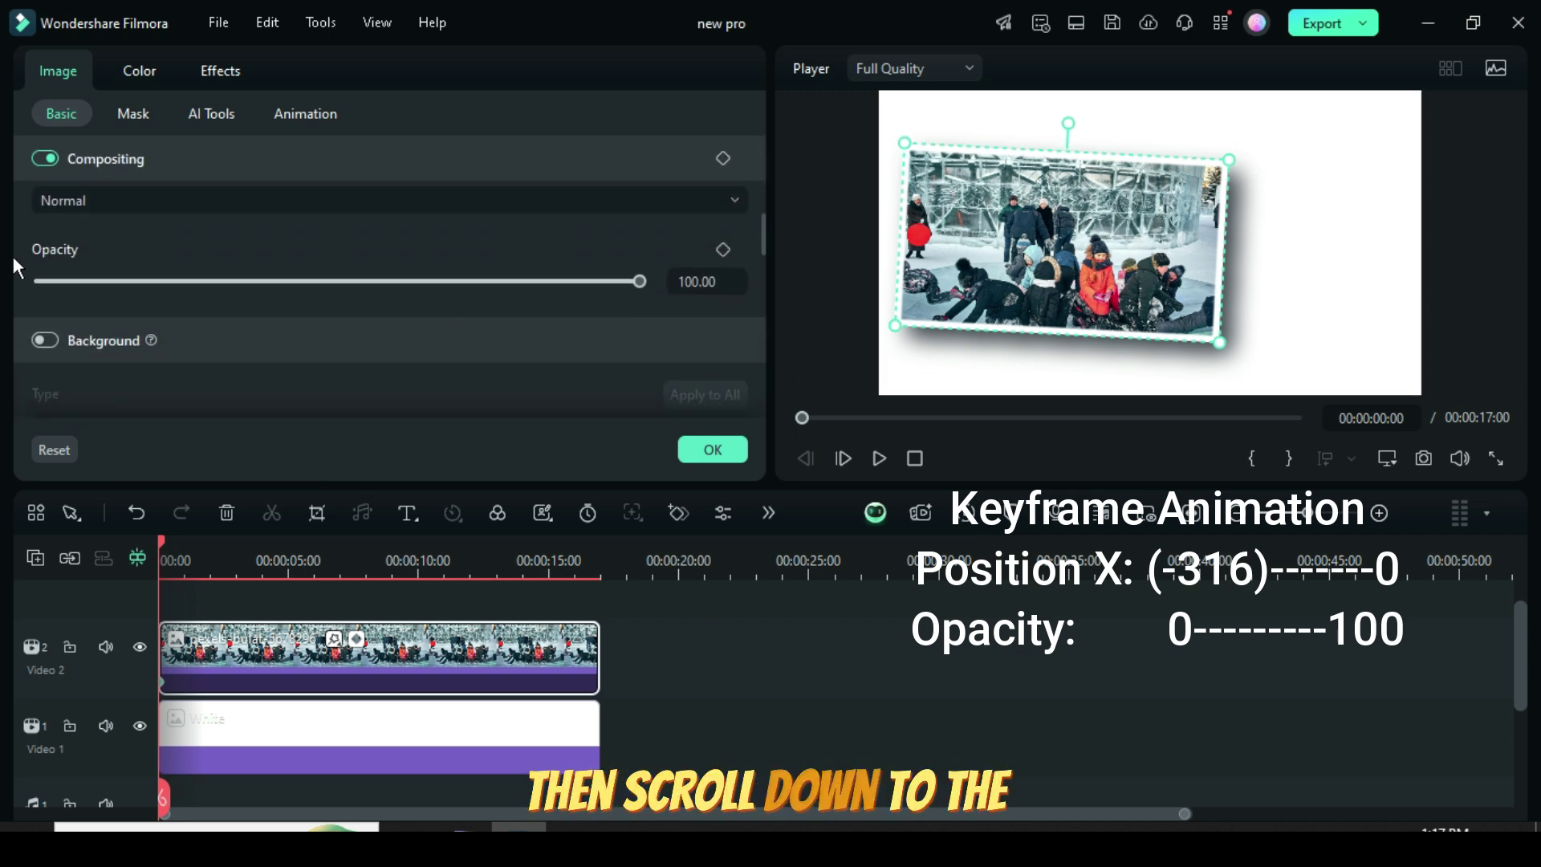
double_click(694, 281)
type("0")
key("Return")
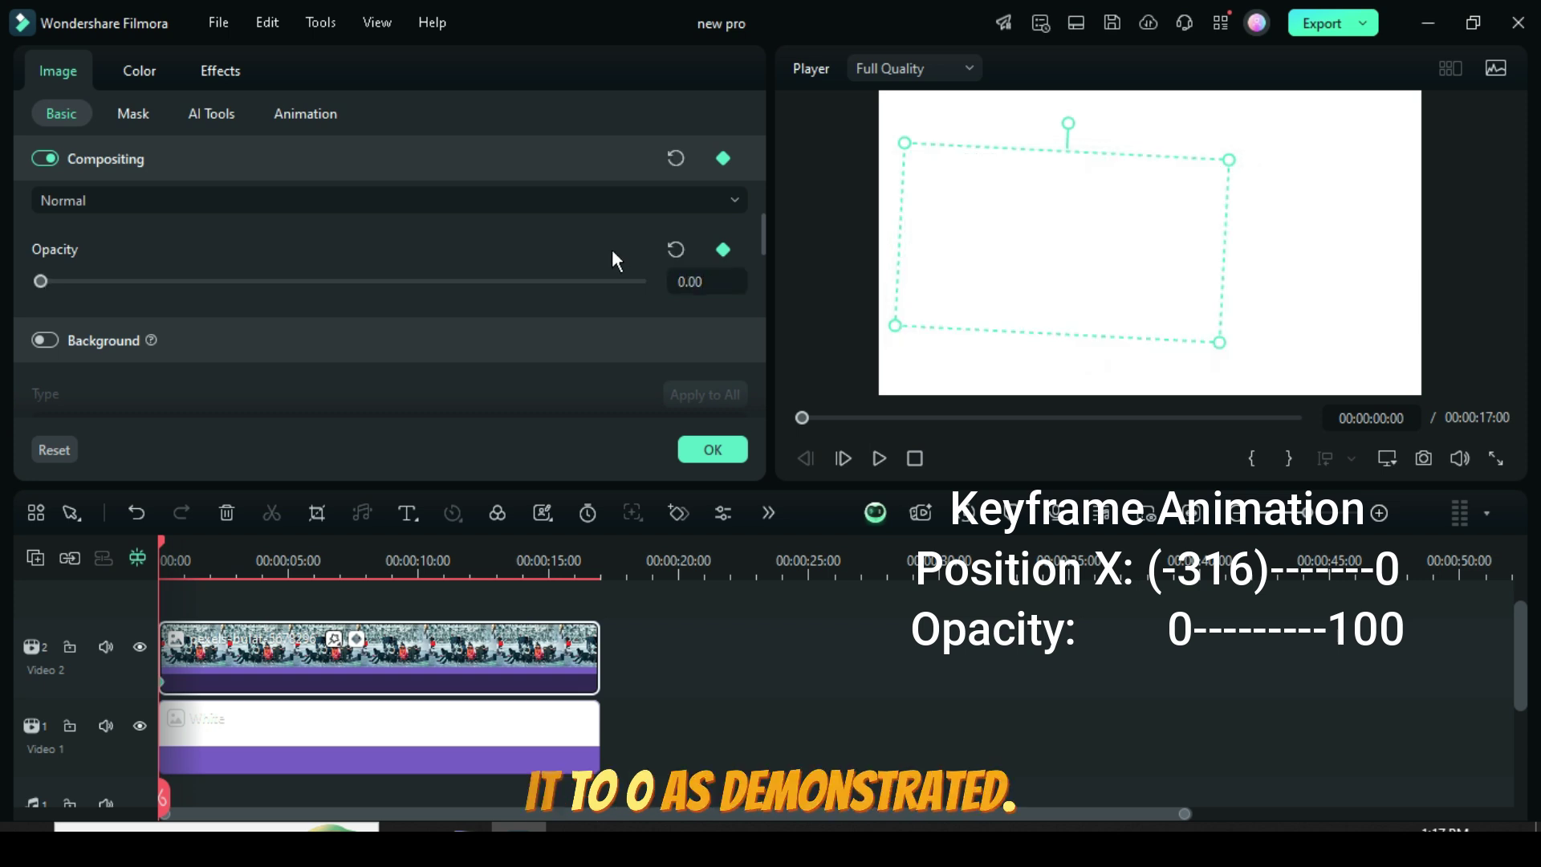
left_click_drag(763, 233, 762, 154)
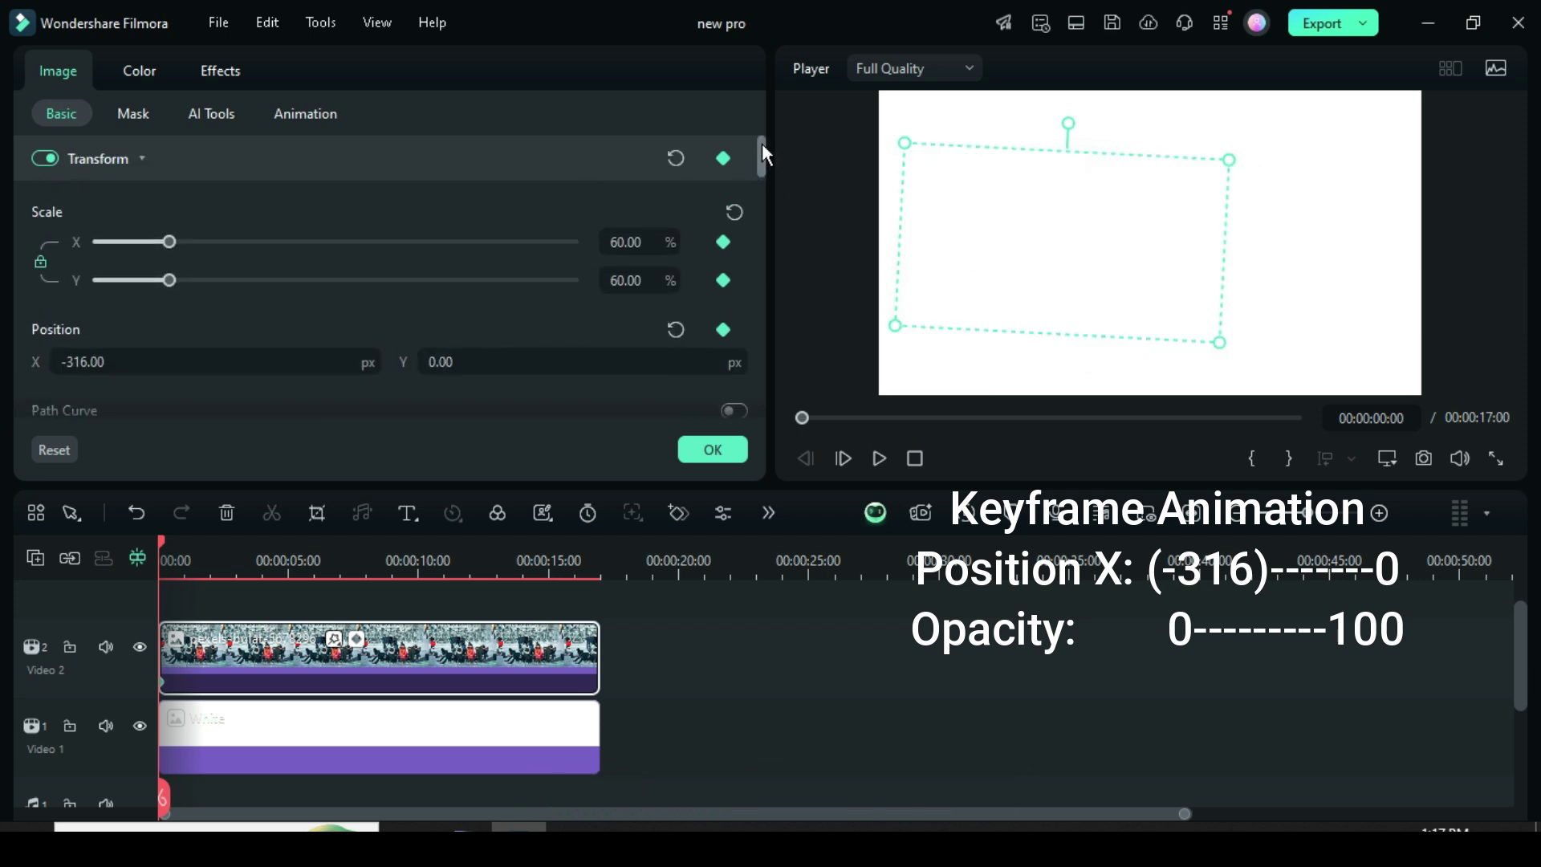
- At two seconds, keyframe Position X back to 0 and opacity to 100, then confirm
left_click_drag(159, 538, 210, 537)
left_click(721, 158)
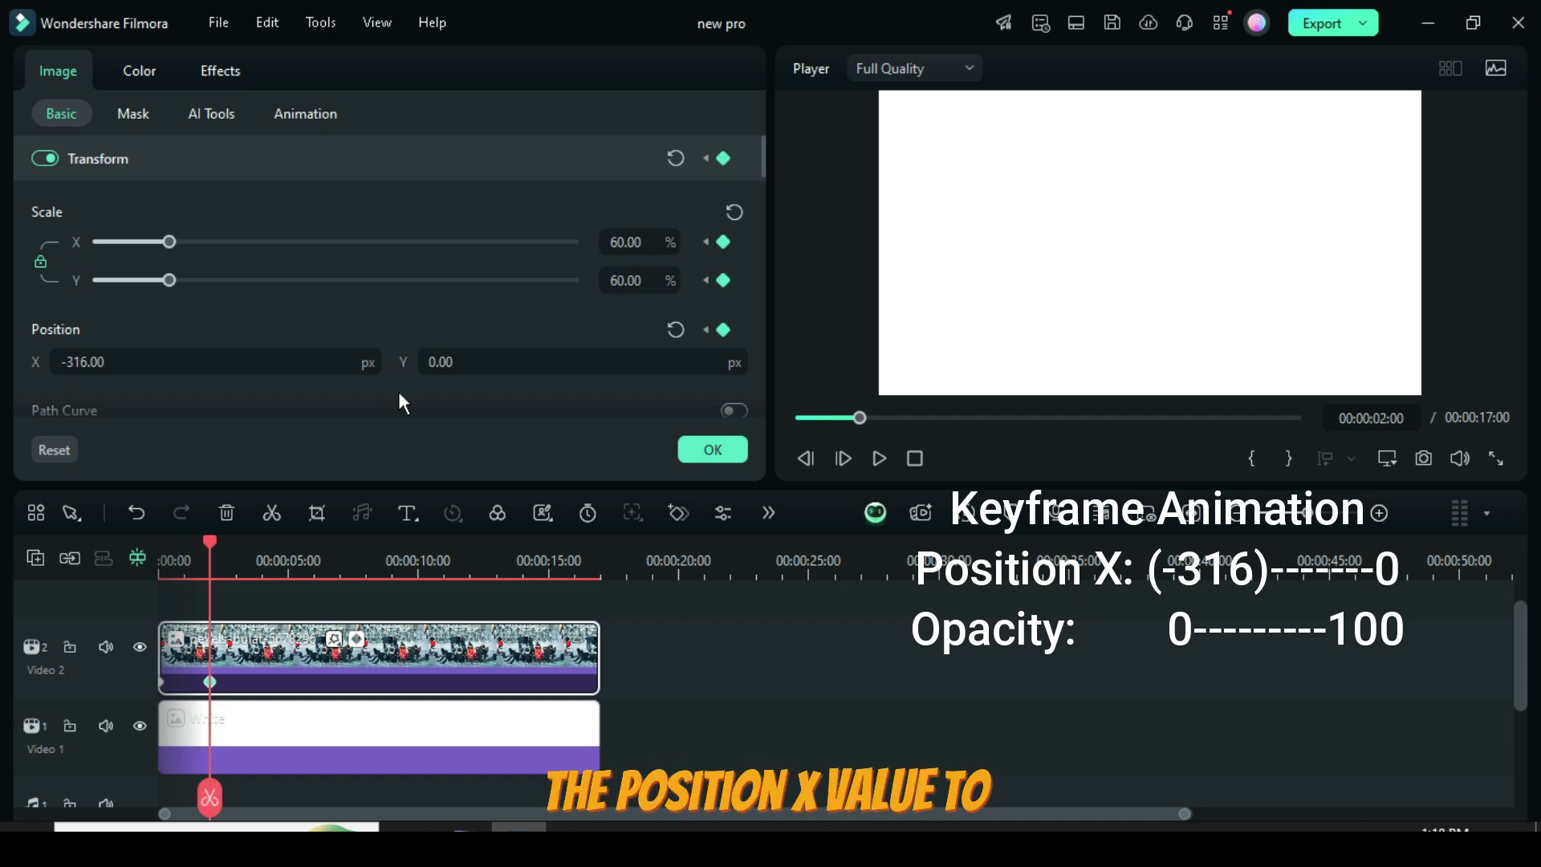
left_click(675, 329)
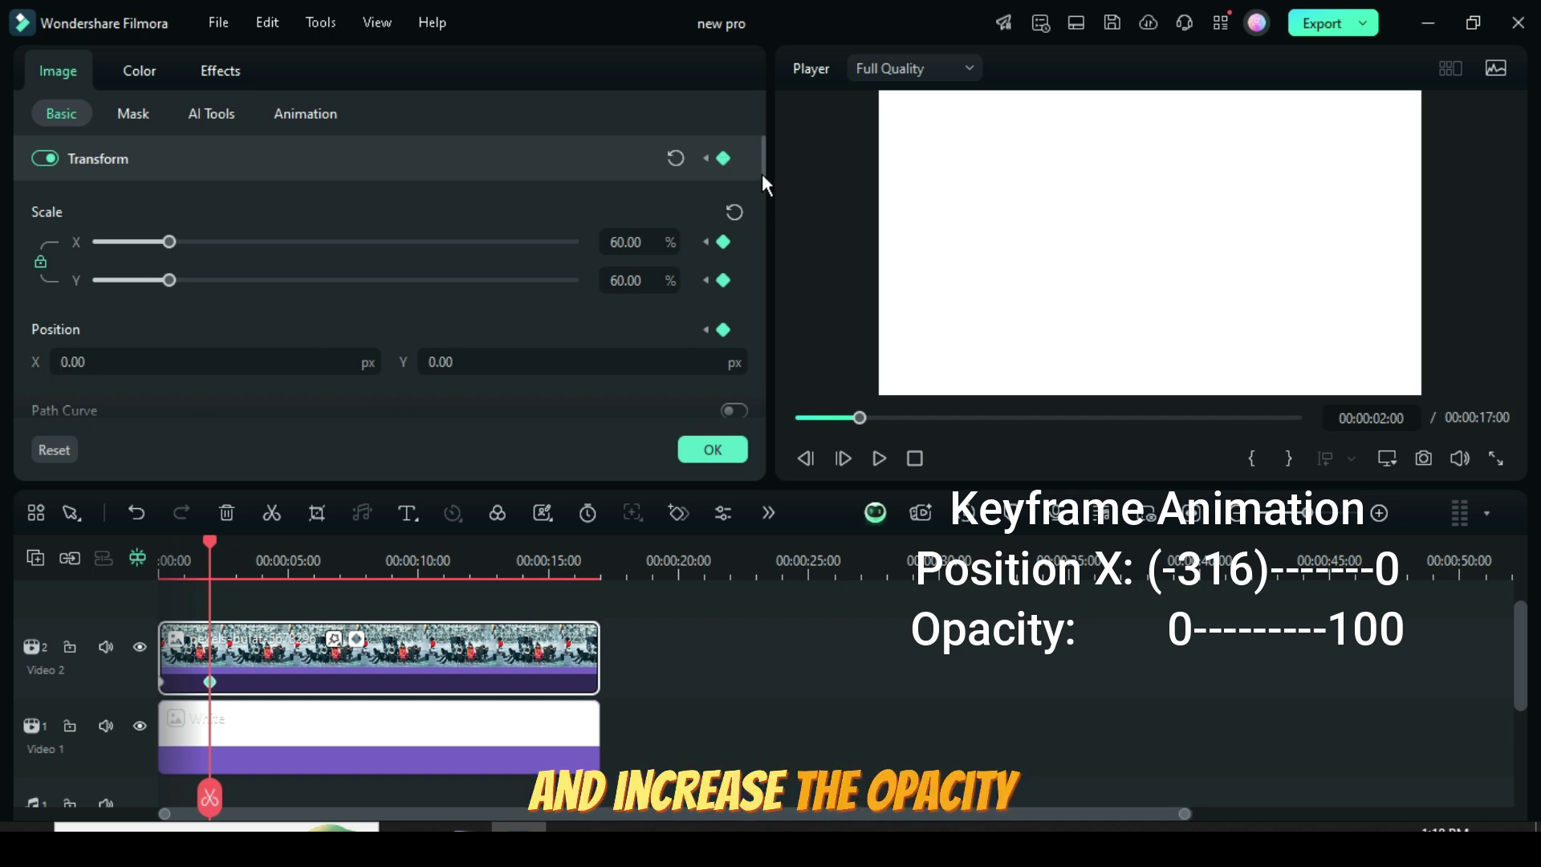
left_click_drag(763, 147, 669, 251)
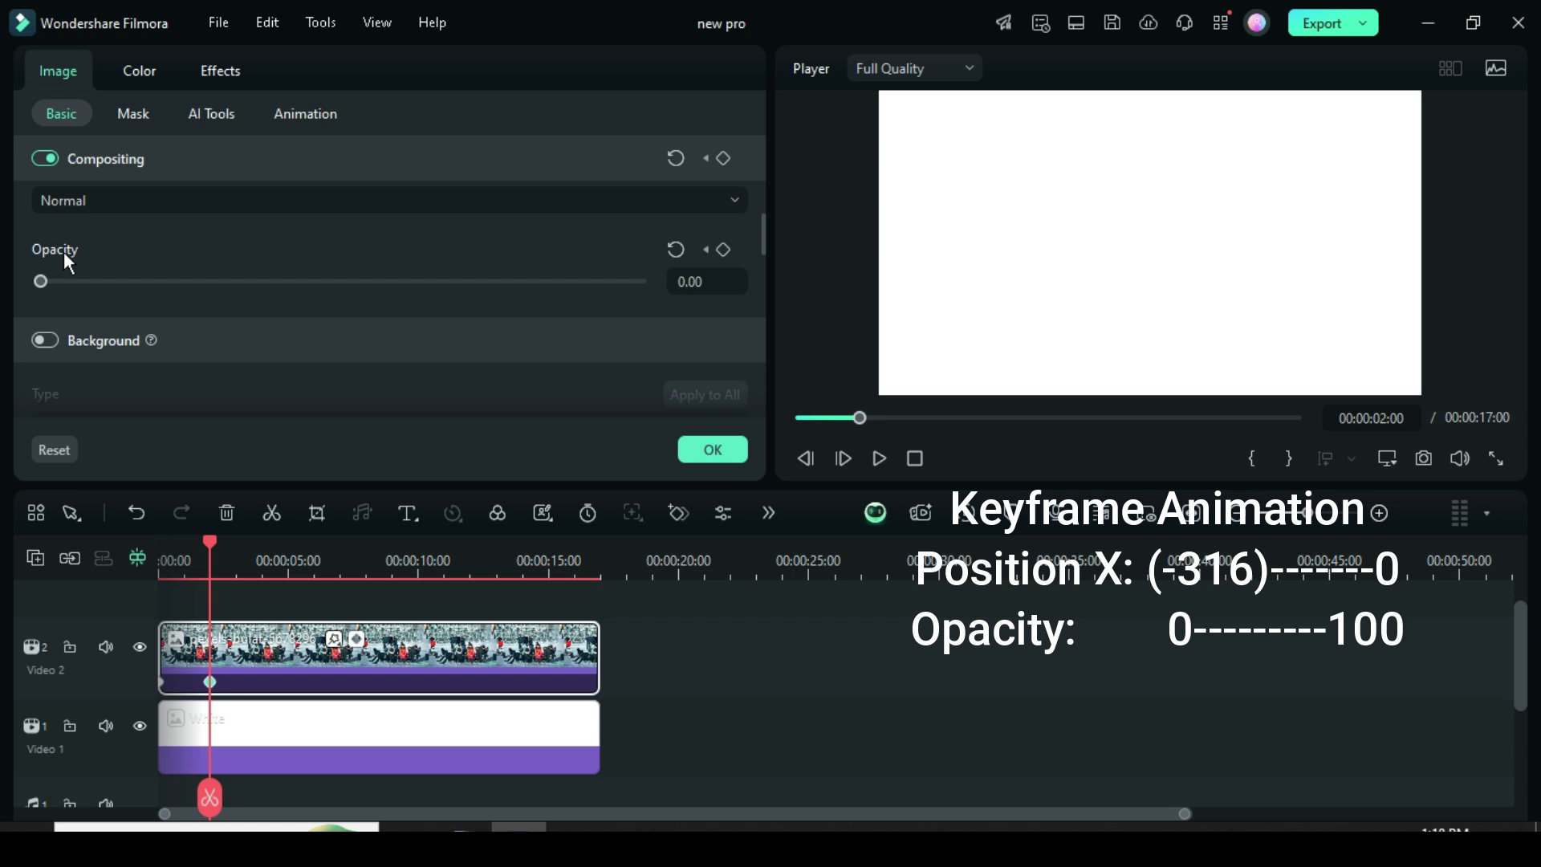
left_click(676, 249)
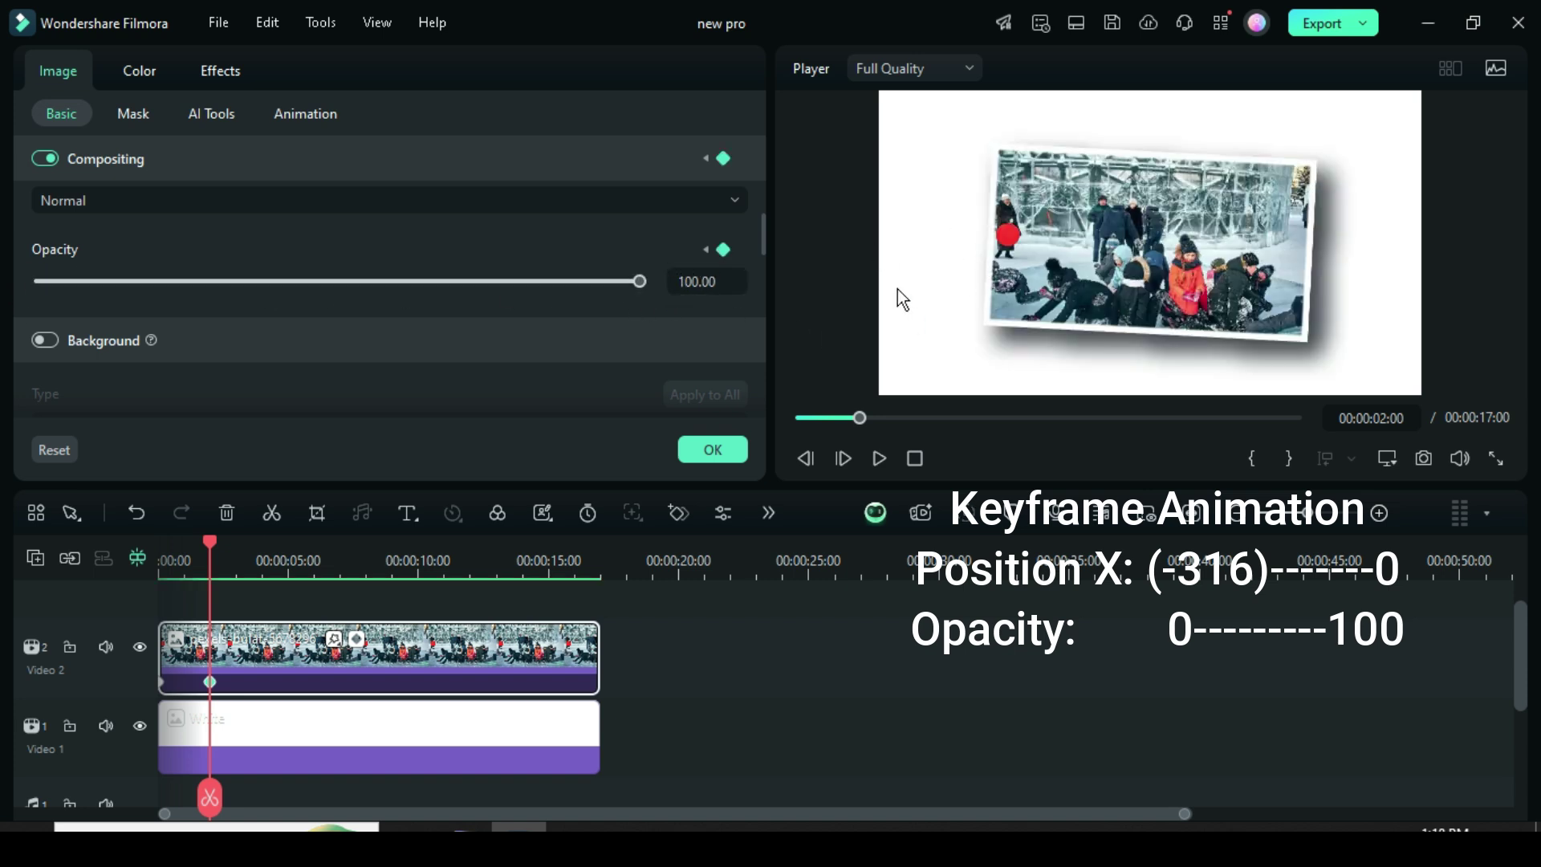
left_click(796, 417)
left_click(712, 451)
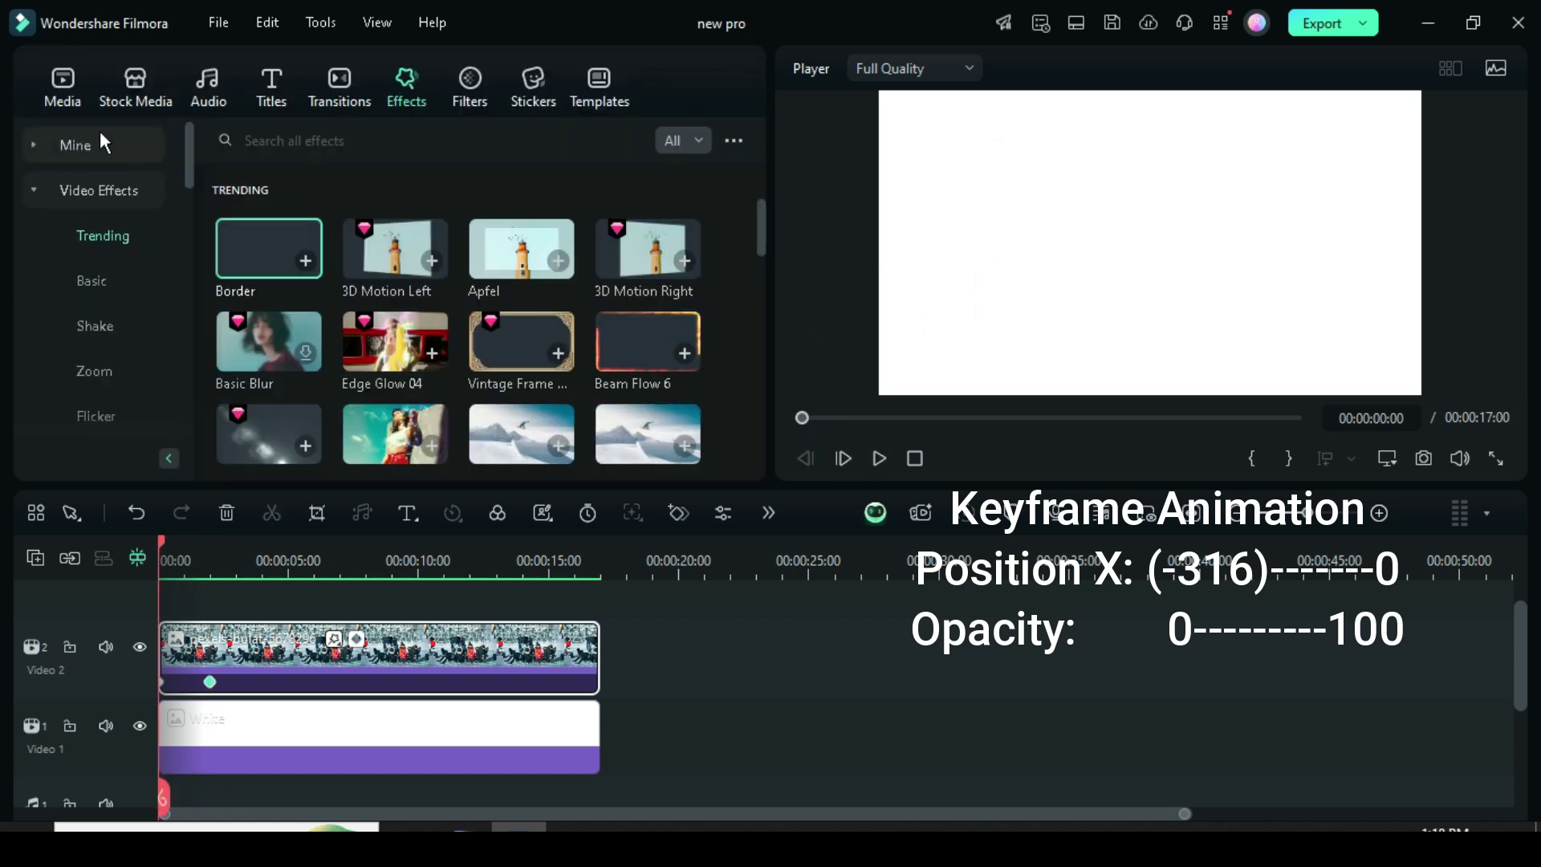
- Add a Video 3 track holding the vertical mother-and-child snow photo from 3 to about 16 seconds
left_click(878, 458)
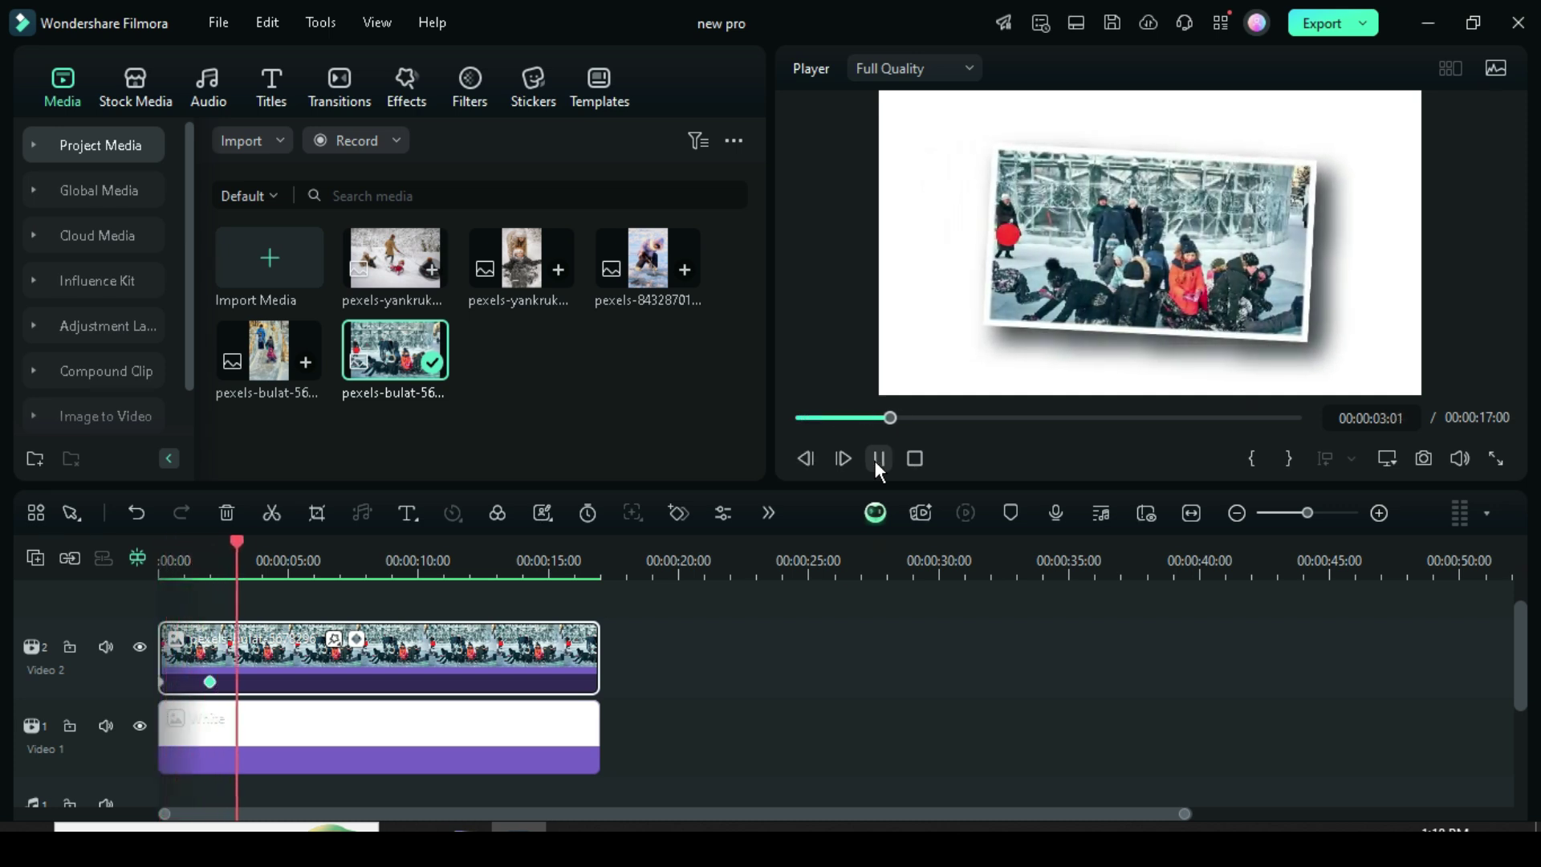
left_click_drag(242, 542, 235, 543)
left_click(35, 558)
left_click(82, 602)
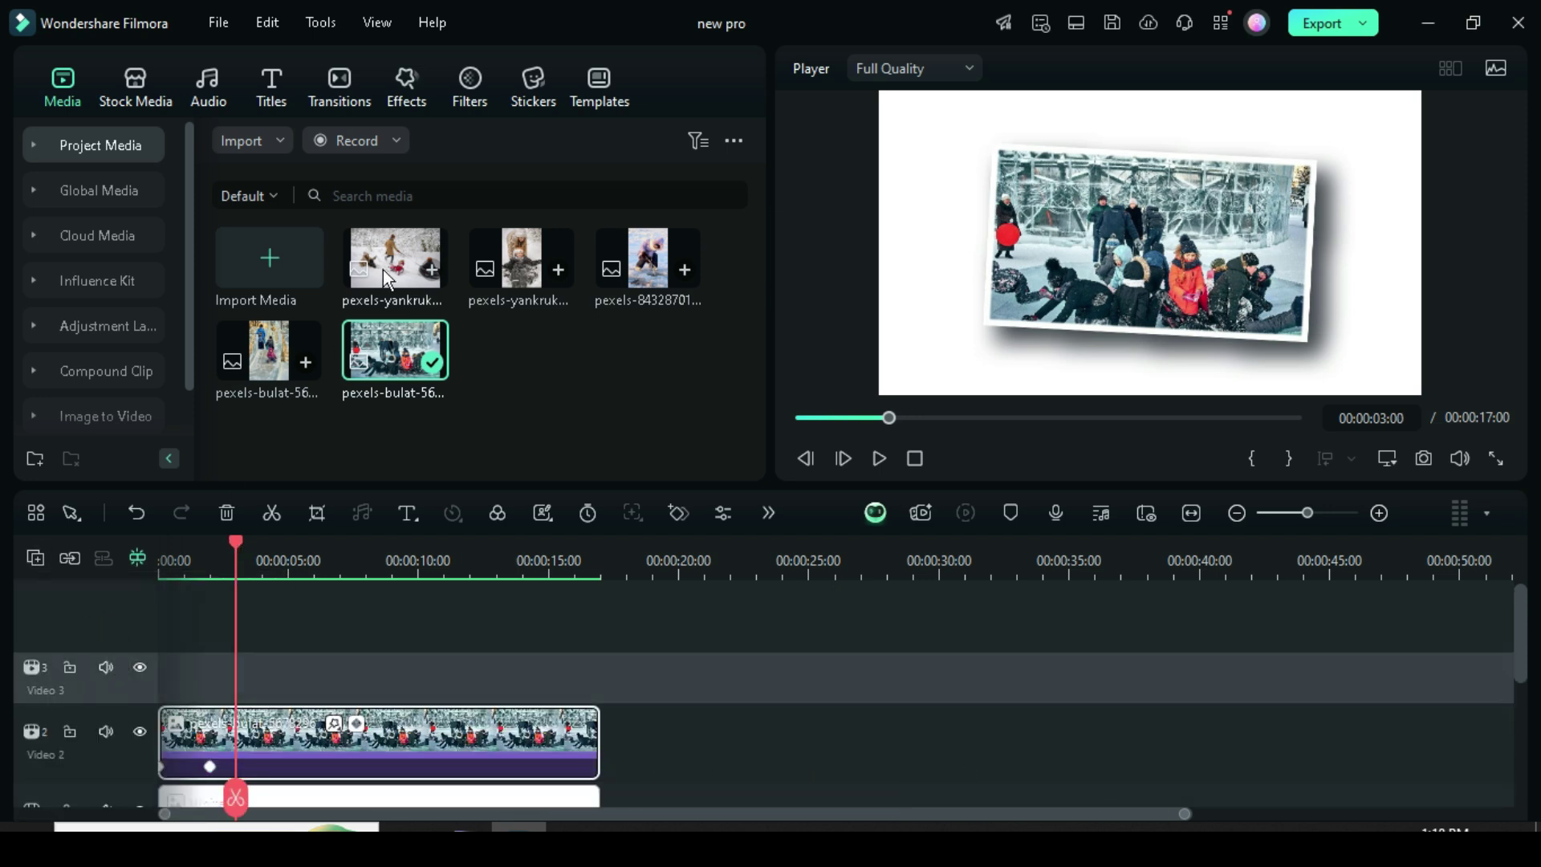
left_click_drag(521, 276, 276, 683)
left_click_drag(362, 661, 598, 664)
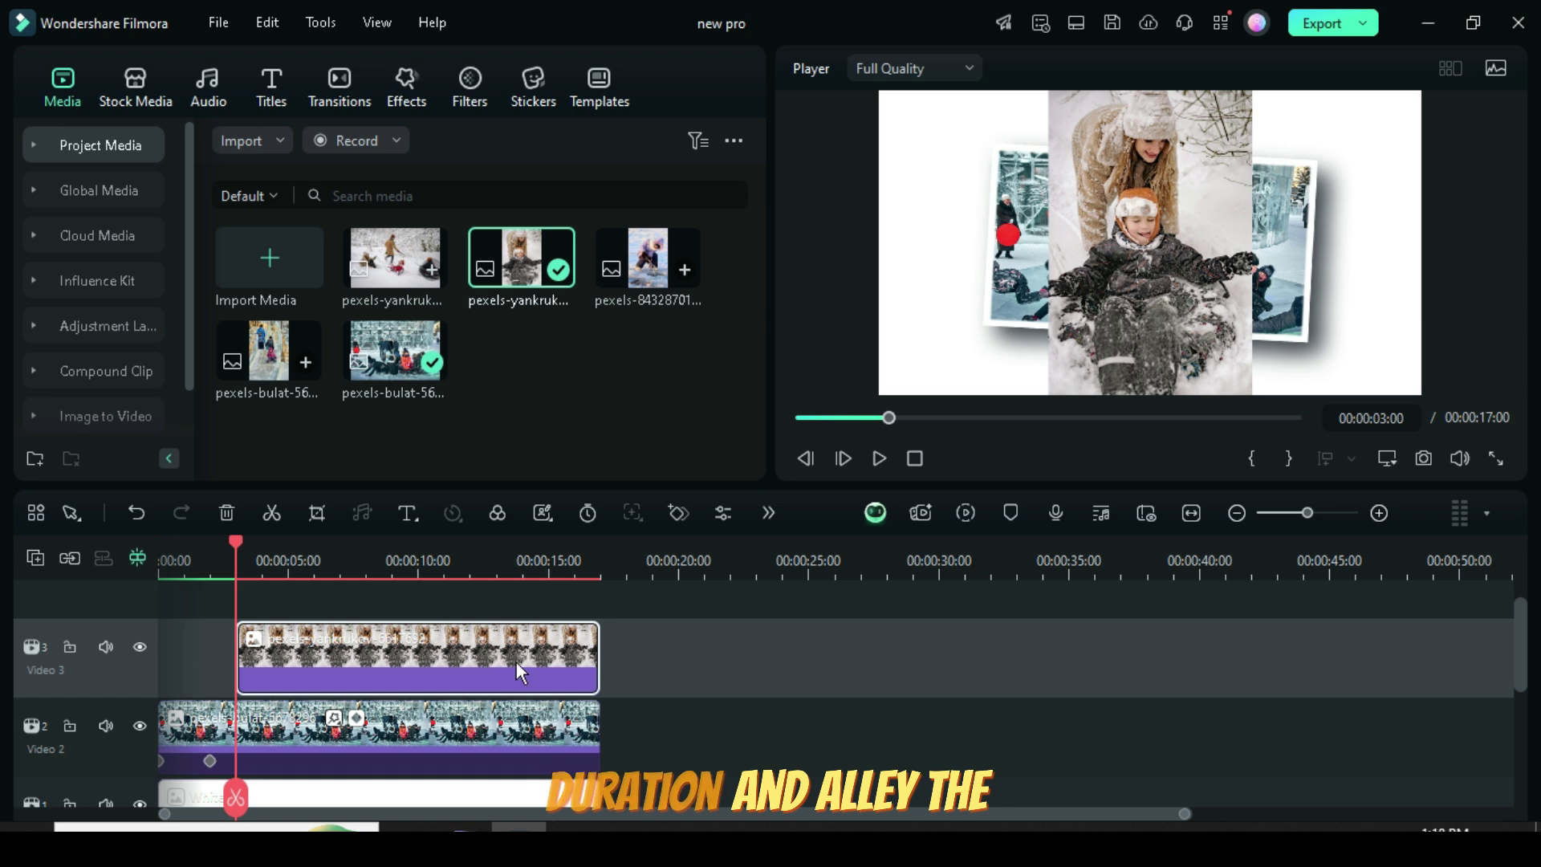
- Apply the Border effect to the Video 3 photo with size 5 and blur 1
left_click(406, 89)
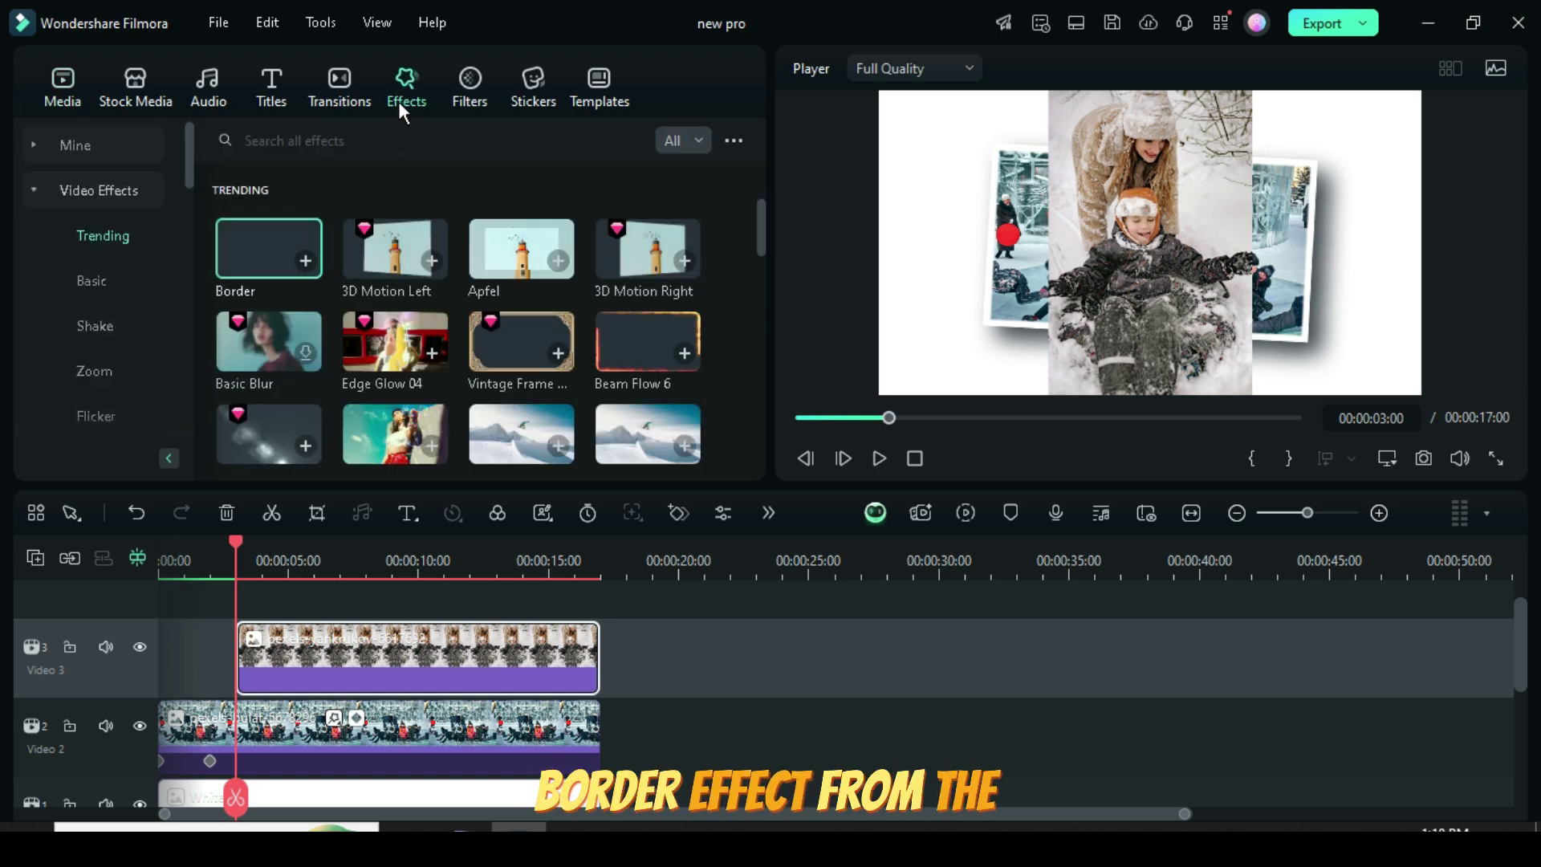
left_click_drag(276, 255, 288, 648)
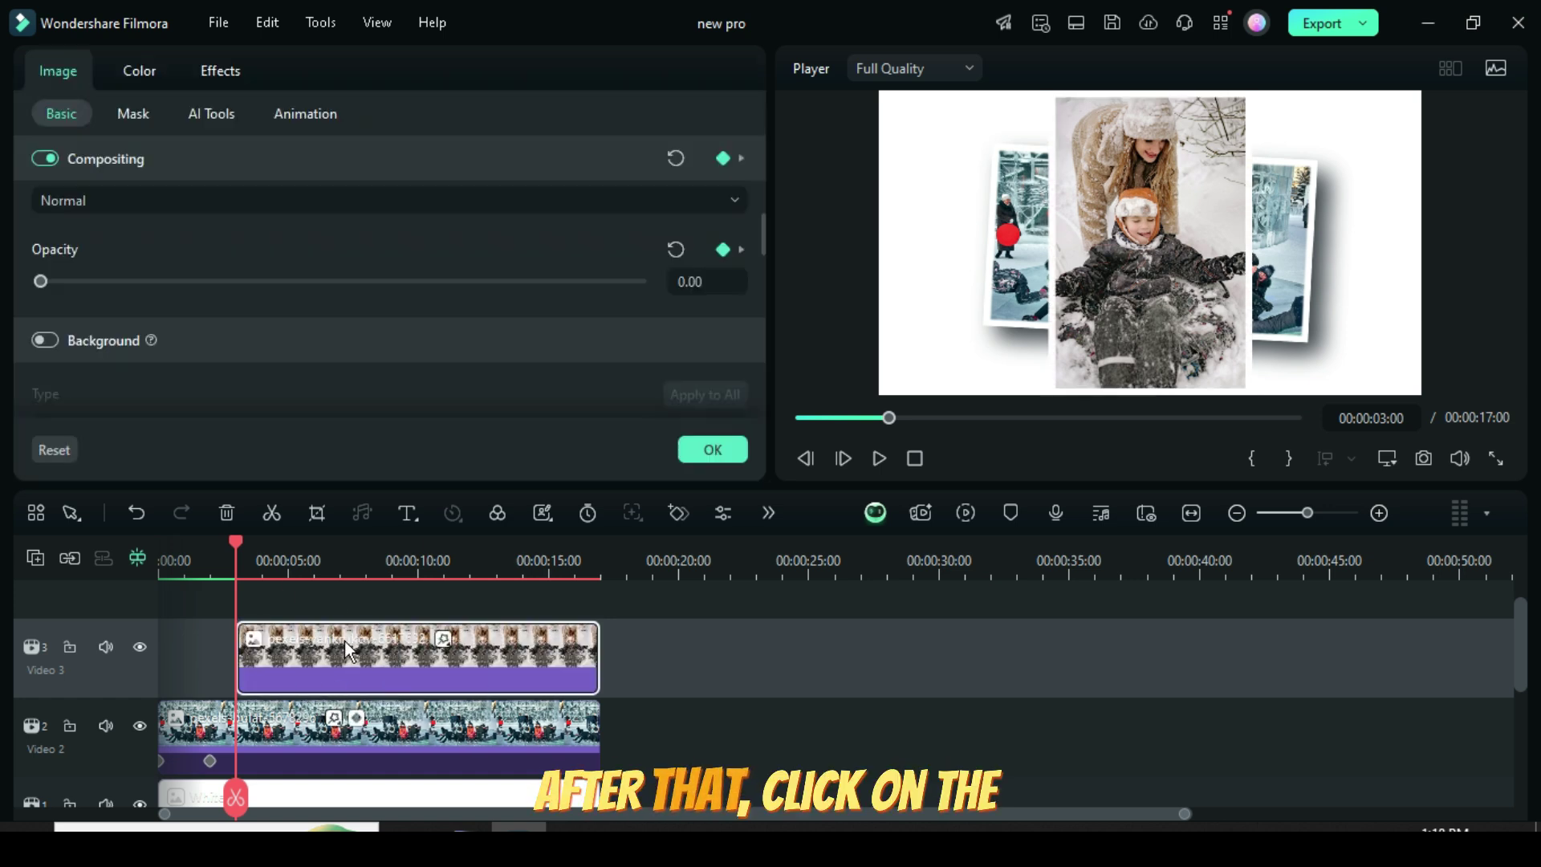
left_click(220, 70)
double_click(706, 316)
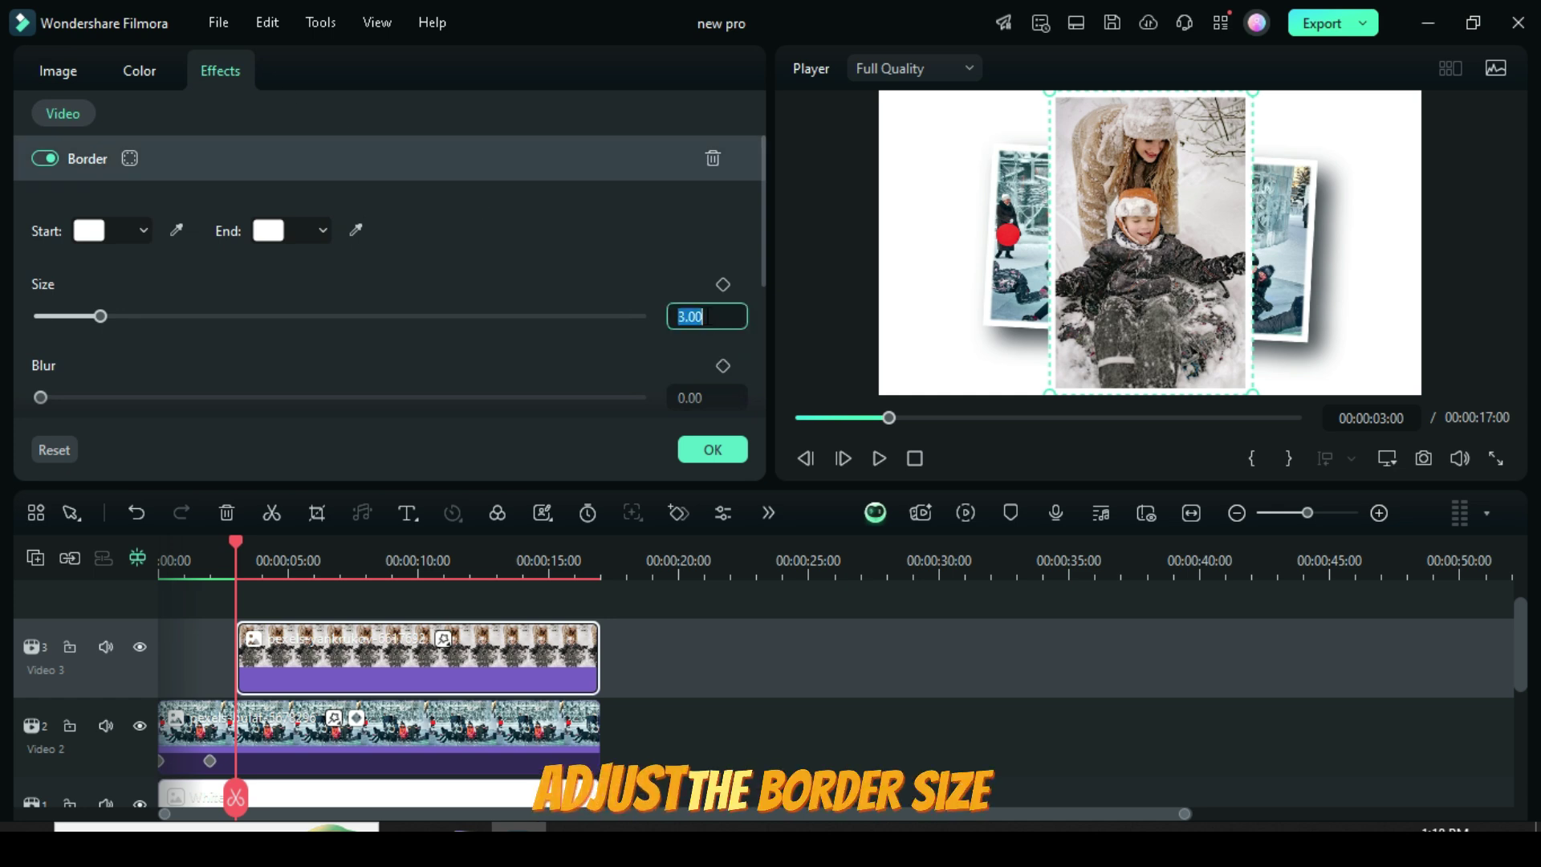
type("5")
key("Return")
left_click(706, 397)
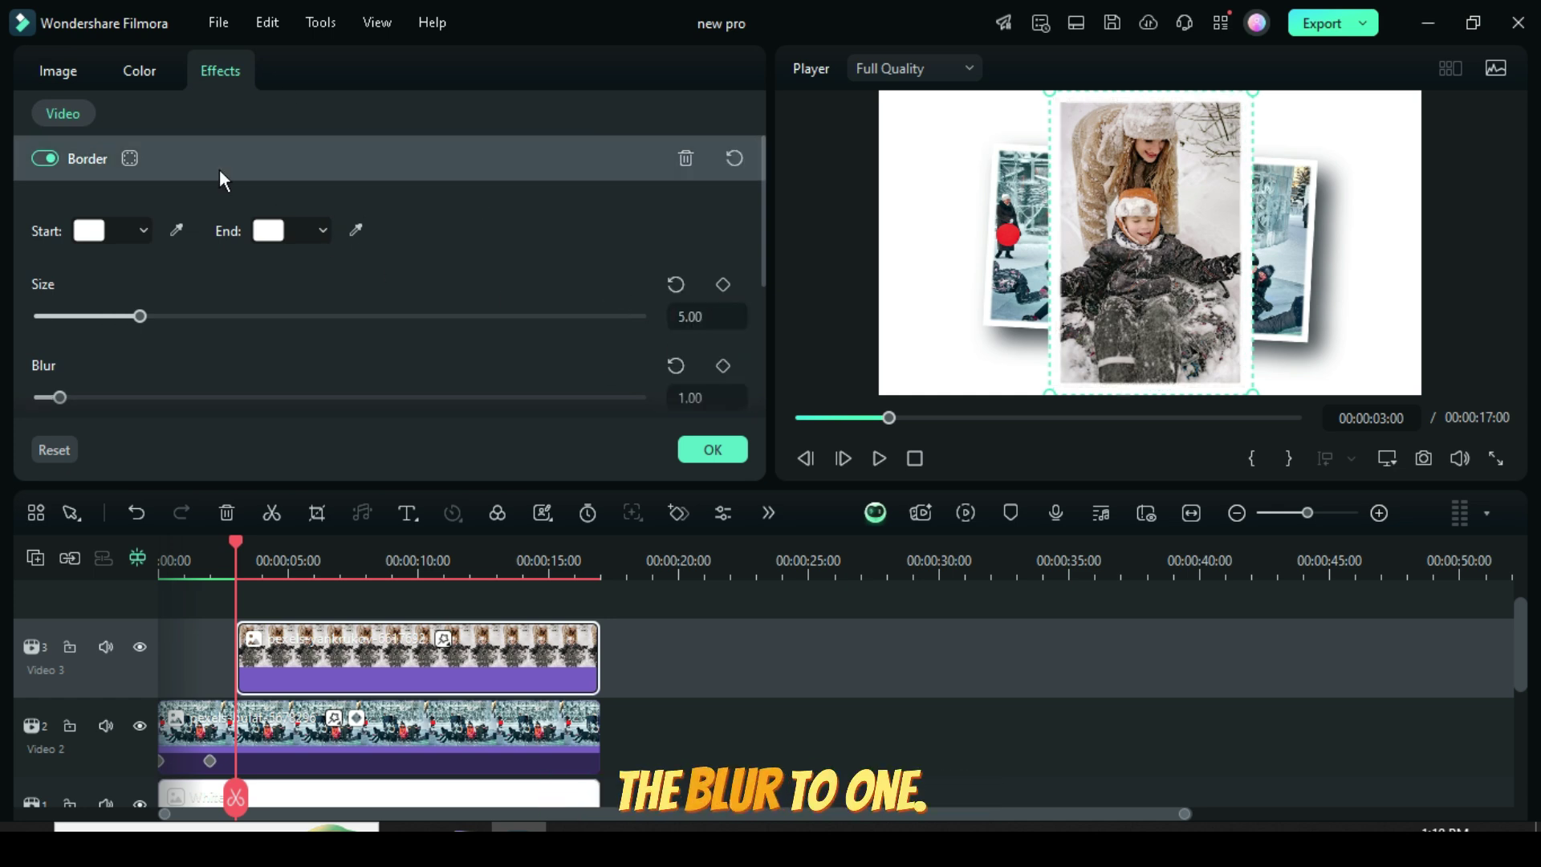
- Enable a drop shadow on the vertical photo and tilt it -3°
left_click(65, 74)
left_click_drag(758, 239, 759, 182)
left_click(54, 234)
left_click(103, 276)
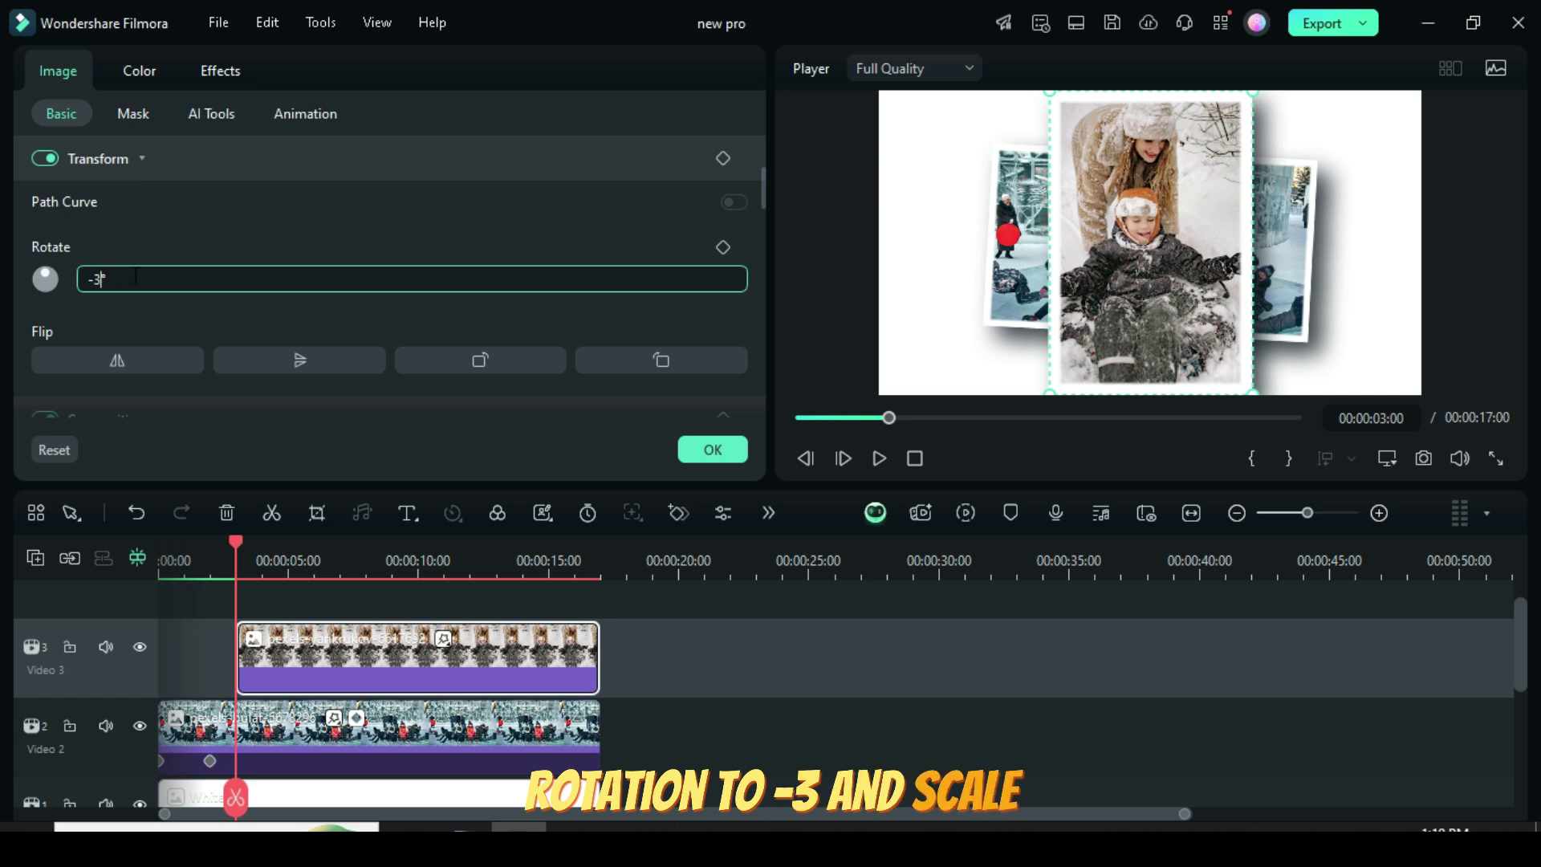
key("Return")
left_click_drag(757, 197, 760, 148)
- Scale the vertical photo to 60% and keyframe it at 3 seconds with Position X -711
left_click(618, 239)
type("6")
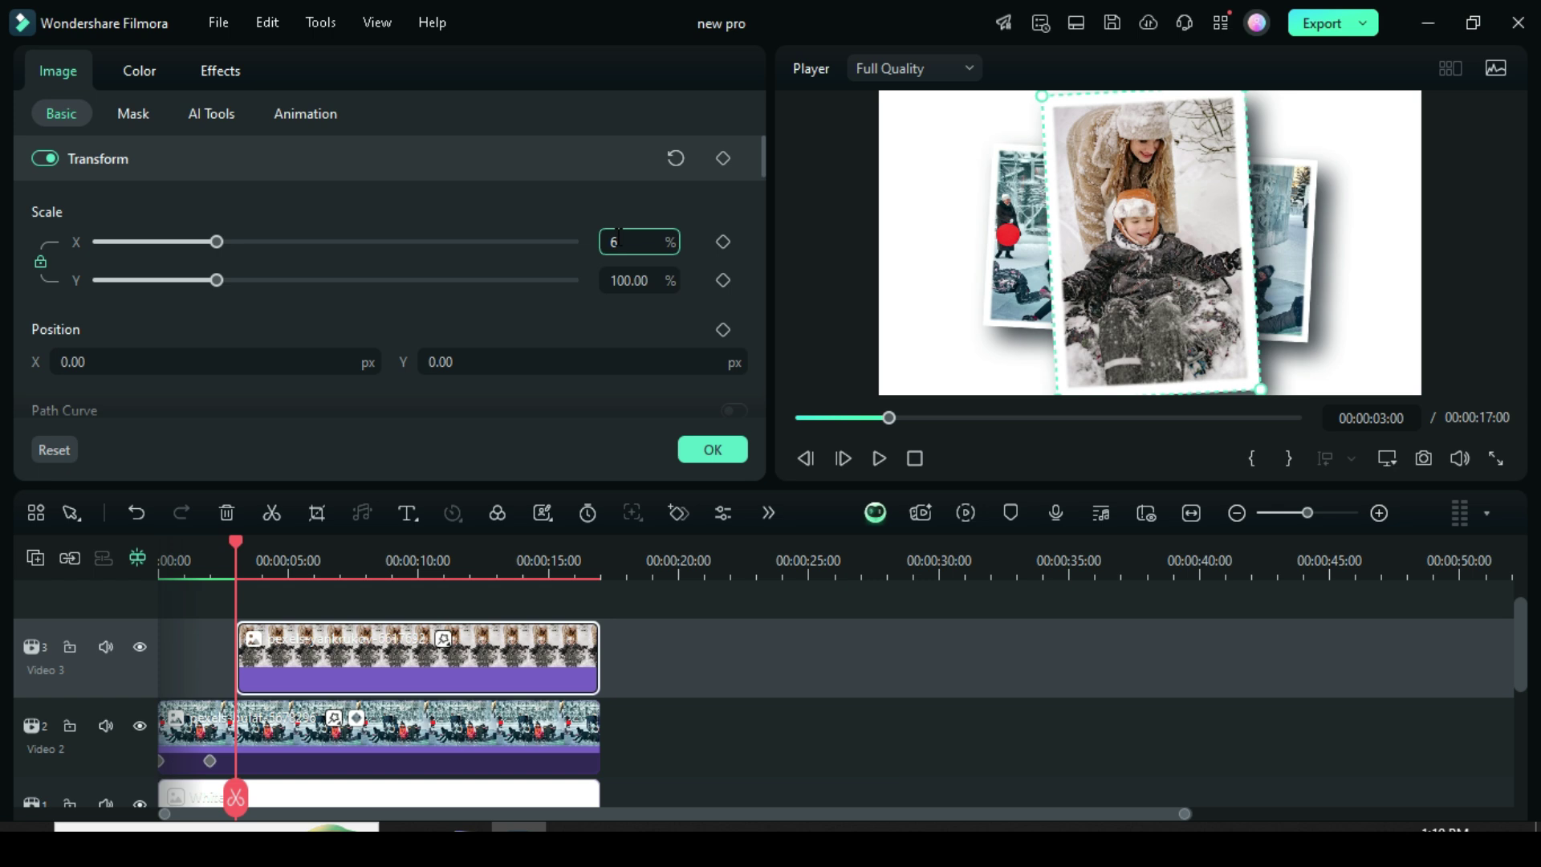
type("0")
key("Return")
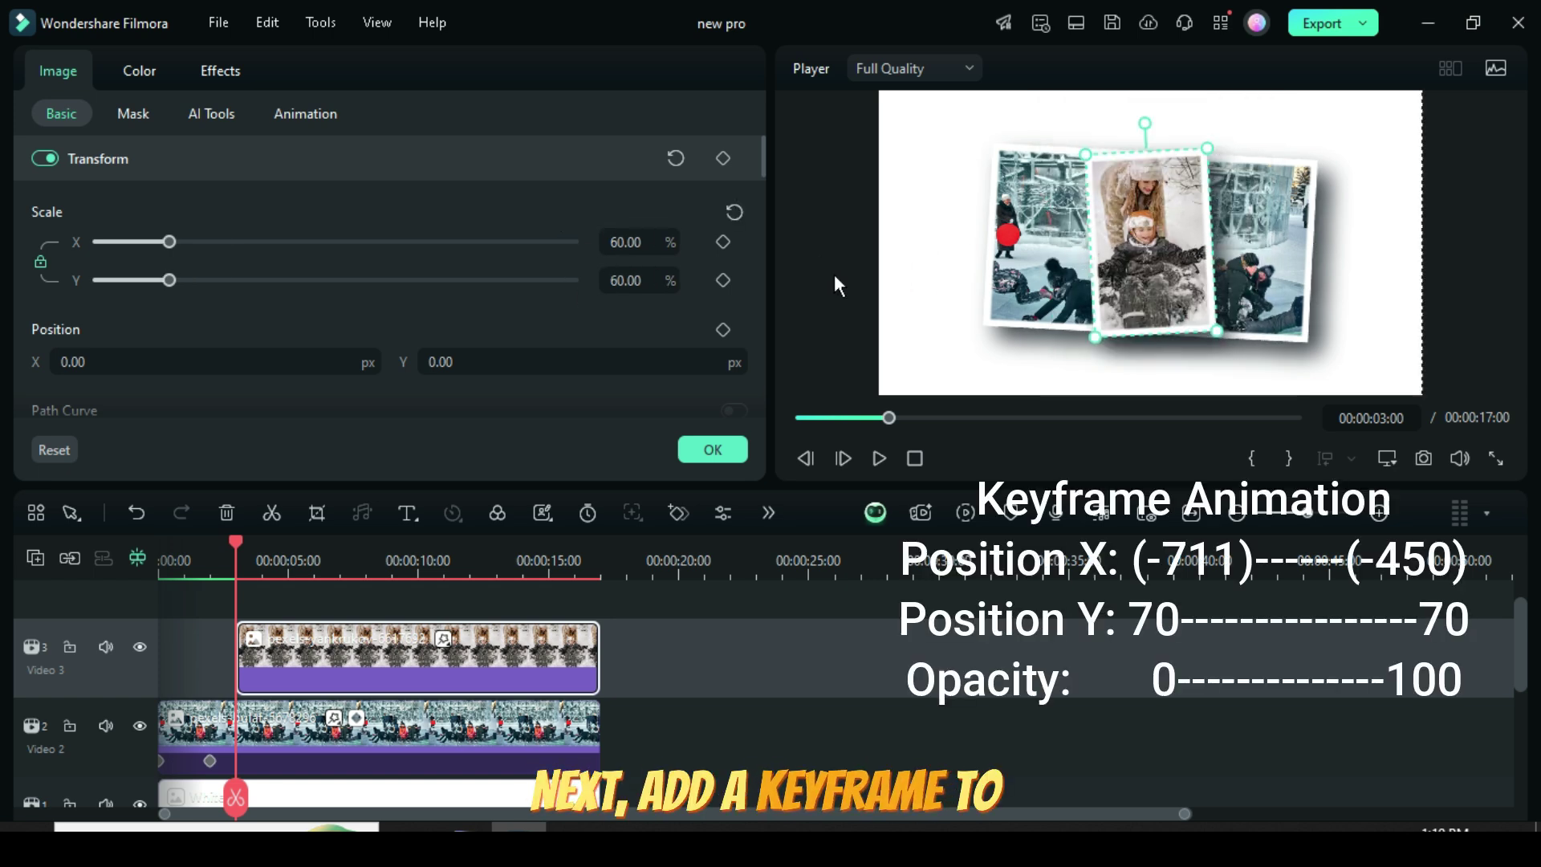
left_click(722, 158)
left_click(94, 361)
type("-")
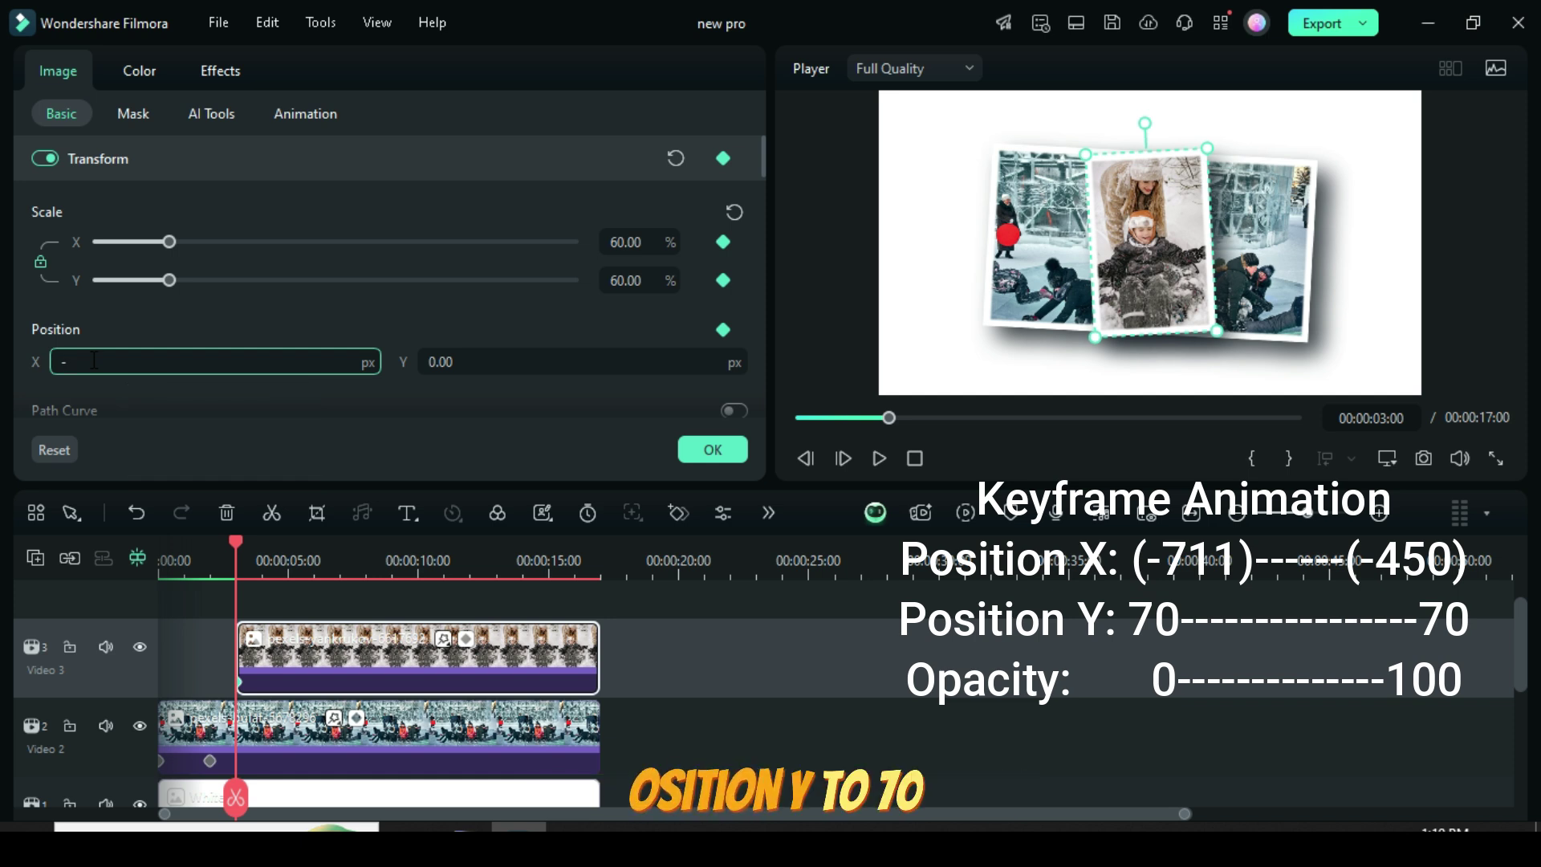
type("711")
key("Return")
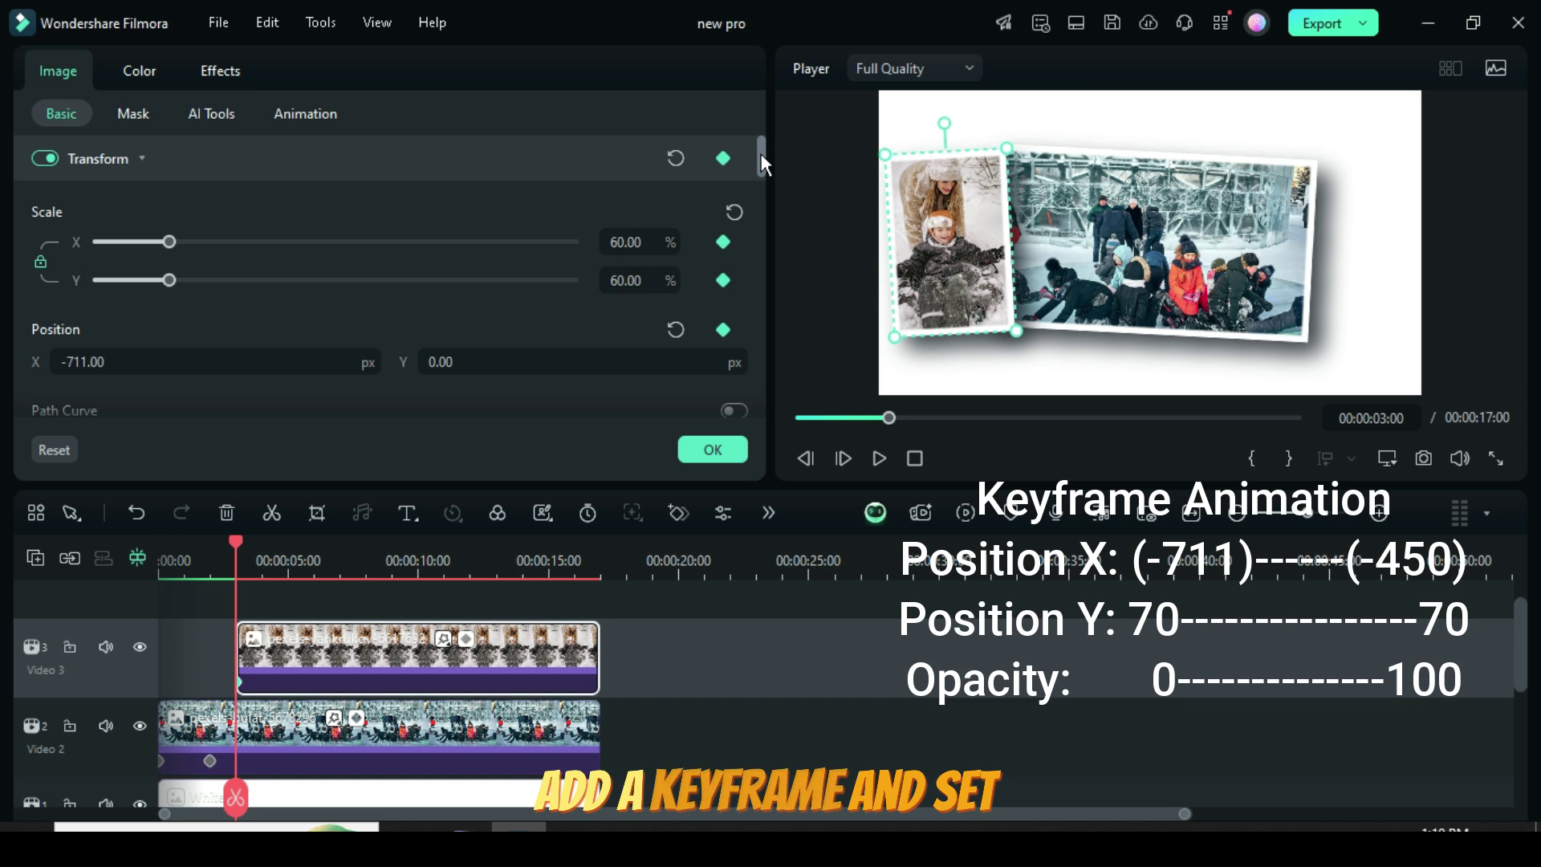
- Set the 3-second keyframe's Position Y to 70 and add an opacity keyframe at 0
left_click(461, 361)
double_click(462, 361)
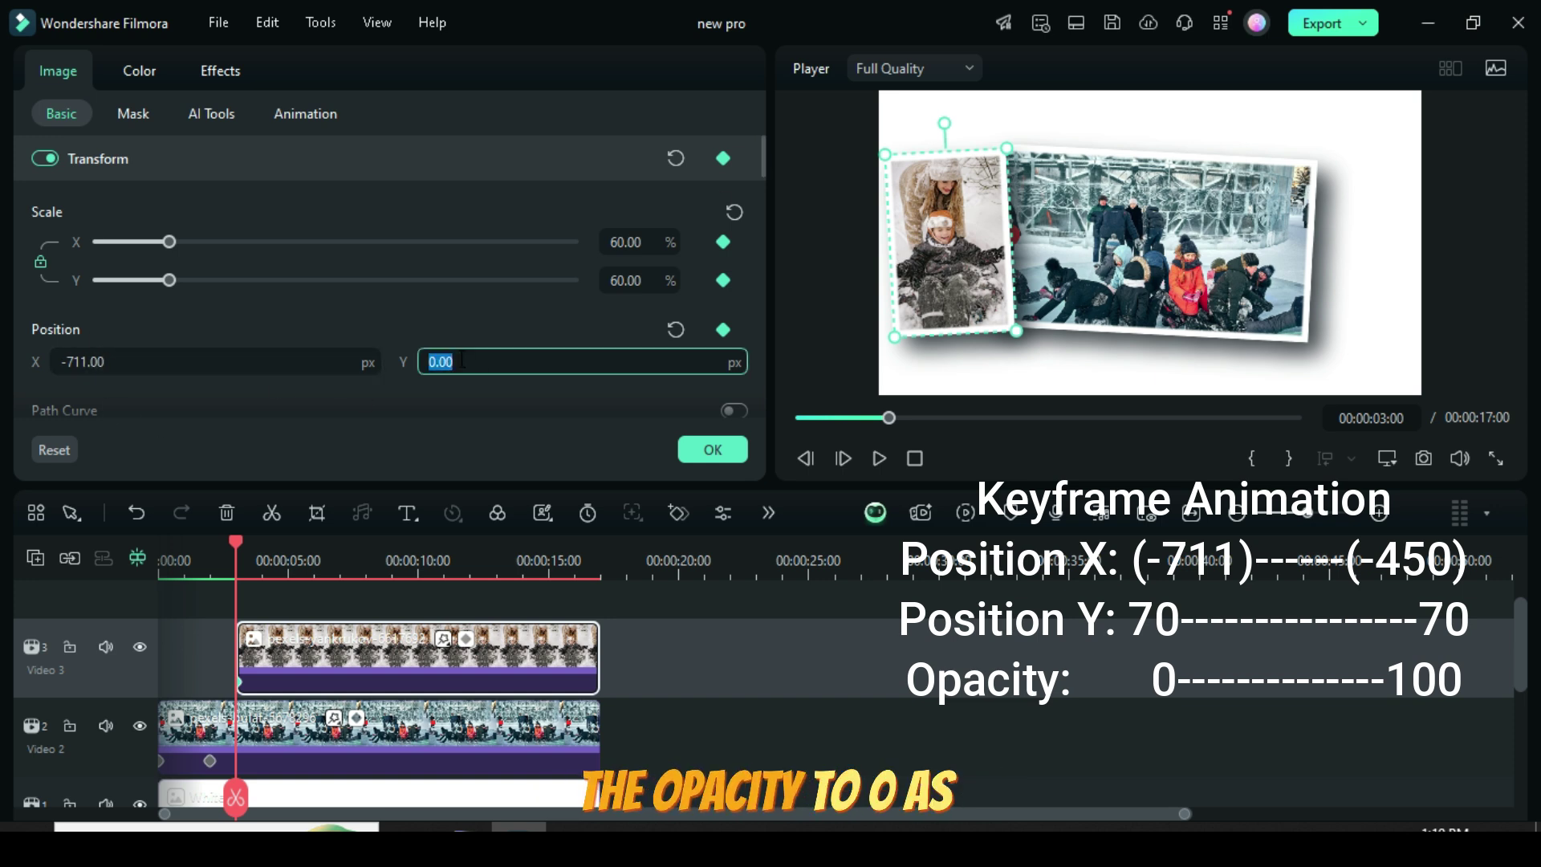
key("BackSpace")
type("70")
key("Return")
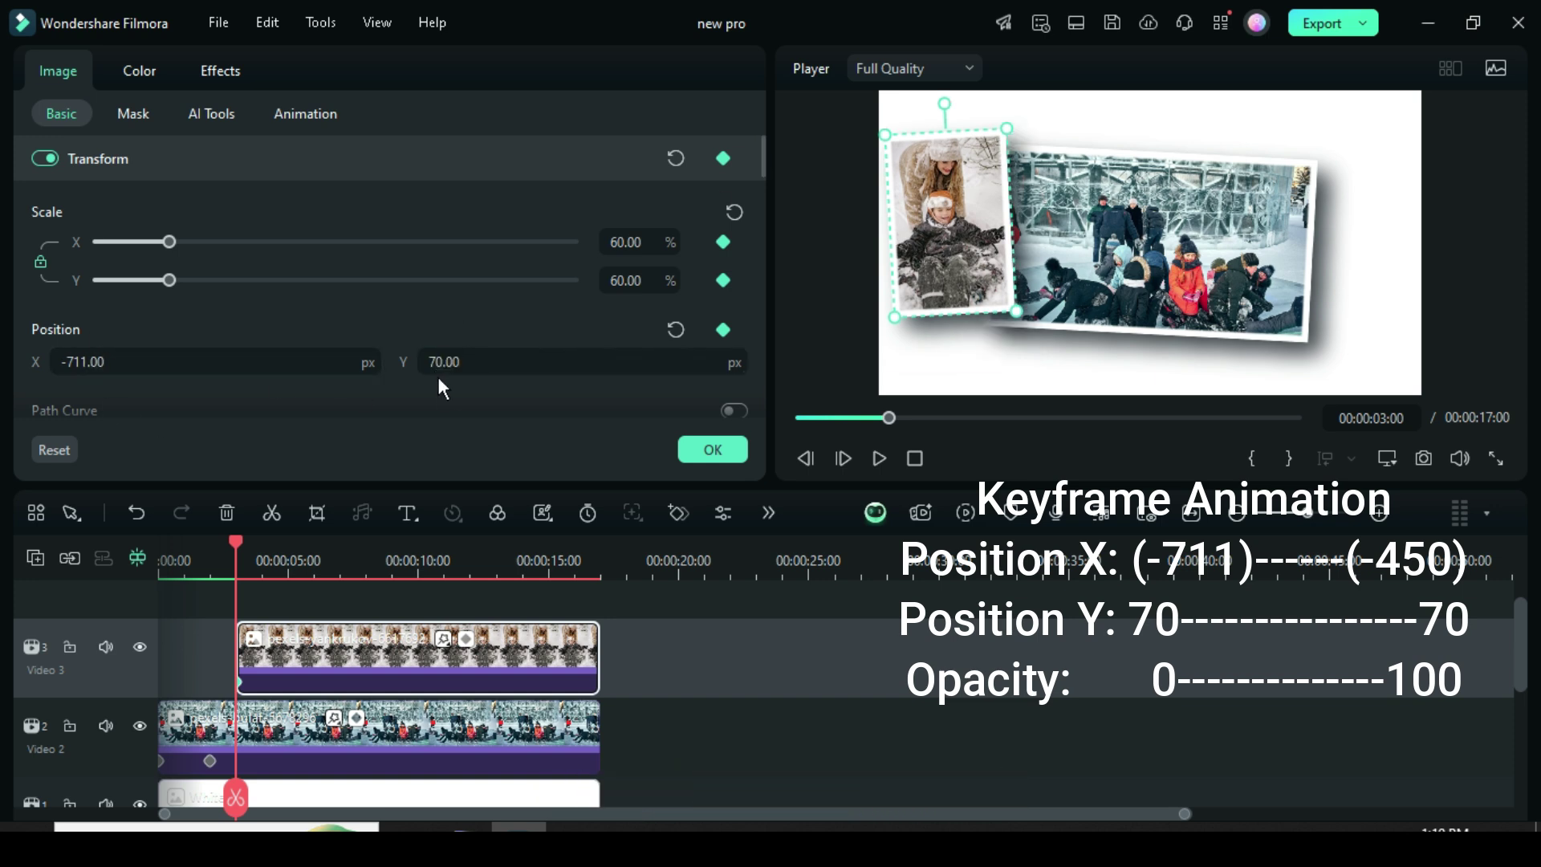
left_click_drag(761, 163, 752, 228)
left_click(721, 261)
left_click(694, 296)
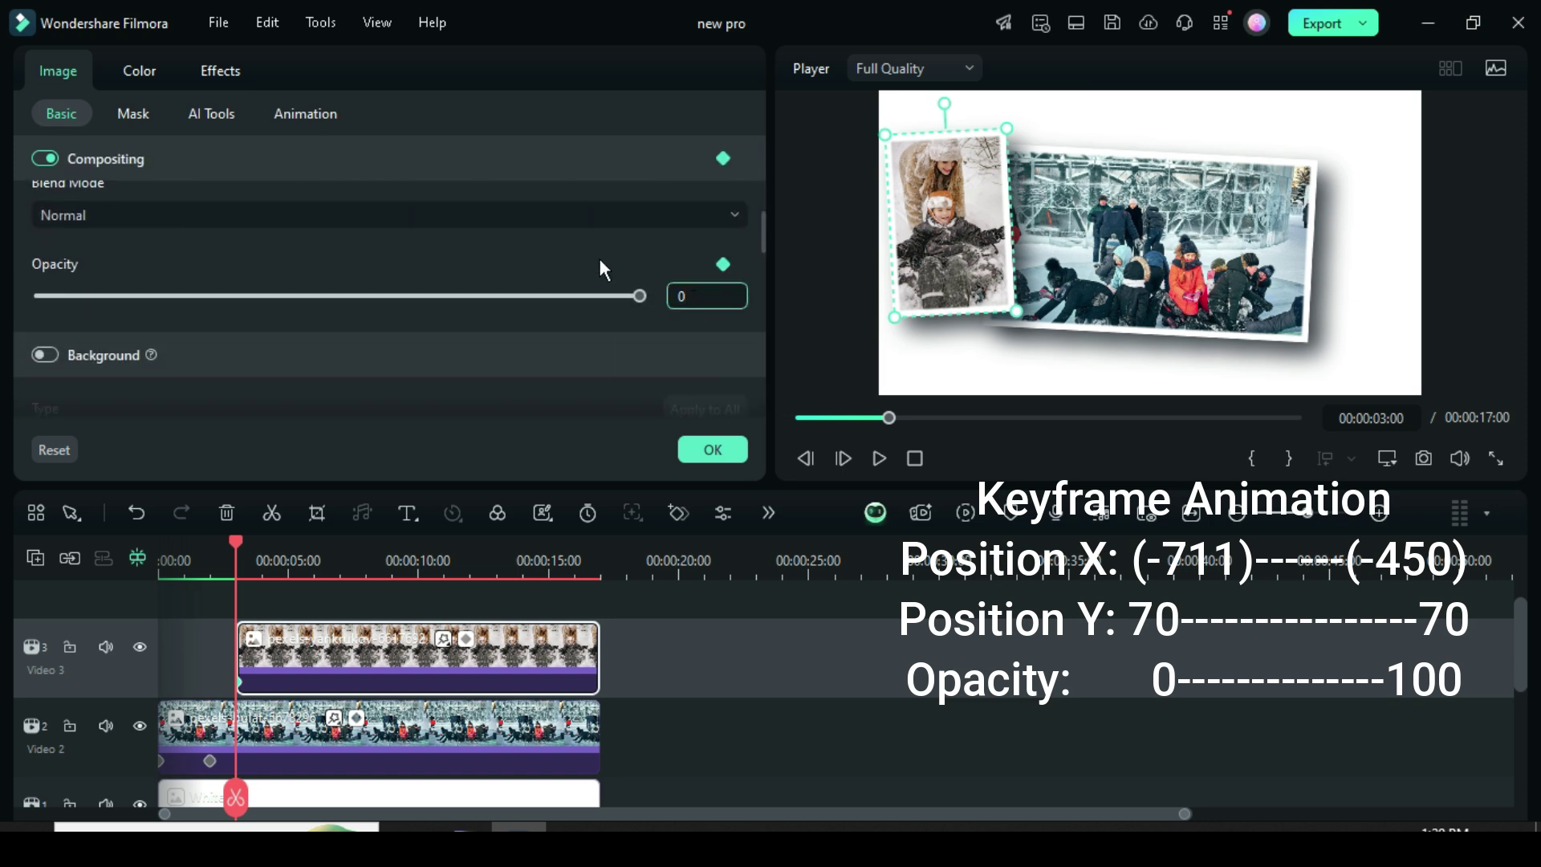
type("0")
key("Return")
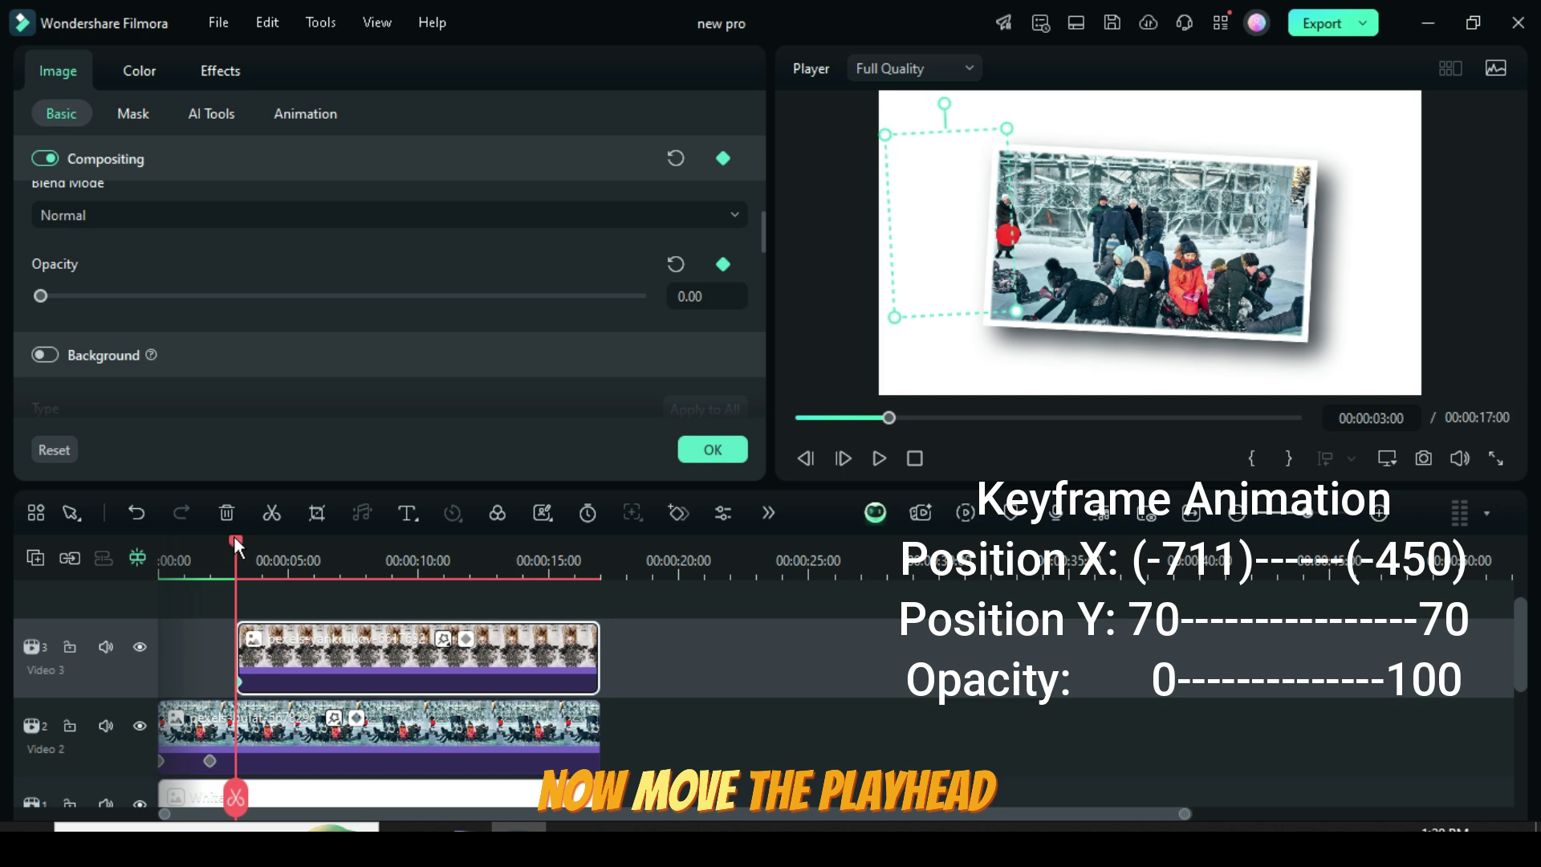
- At 5 seconds, keyframe the vertical photo to 100 opacity and Position X -450
left_click_drag(238, 537, 287, 533)
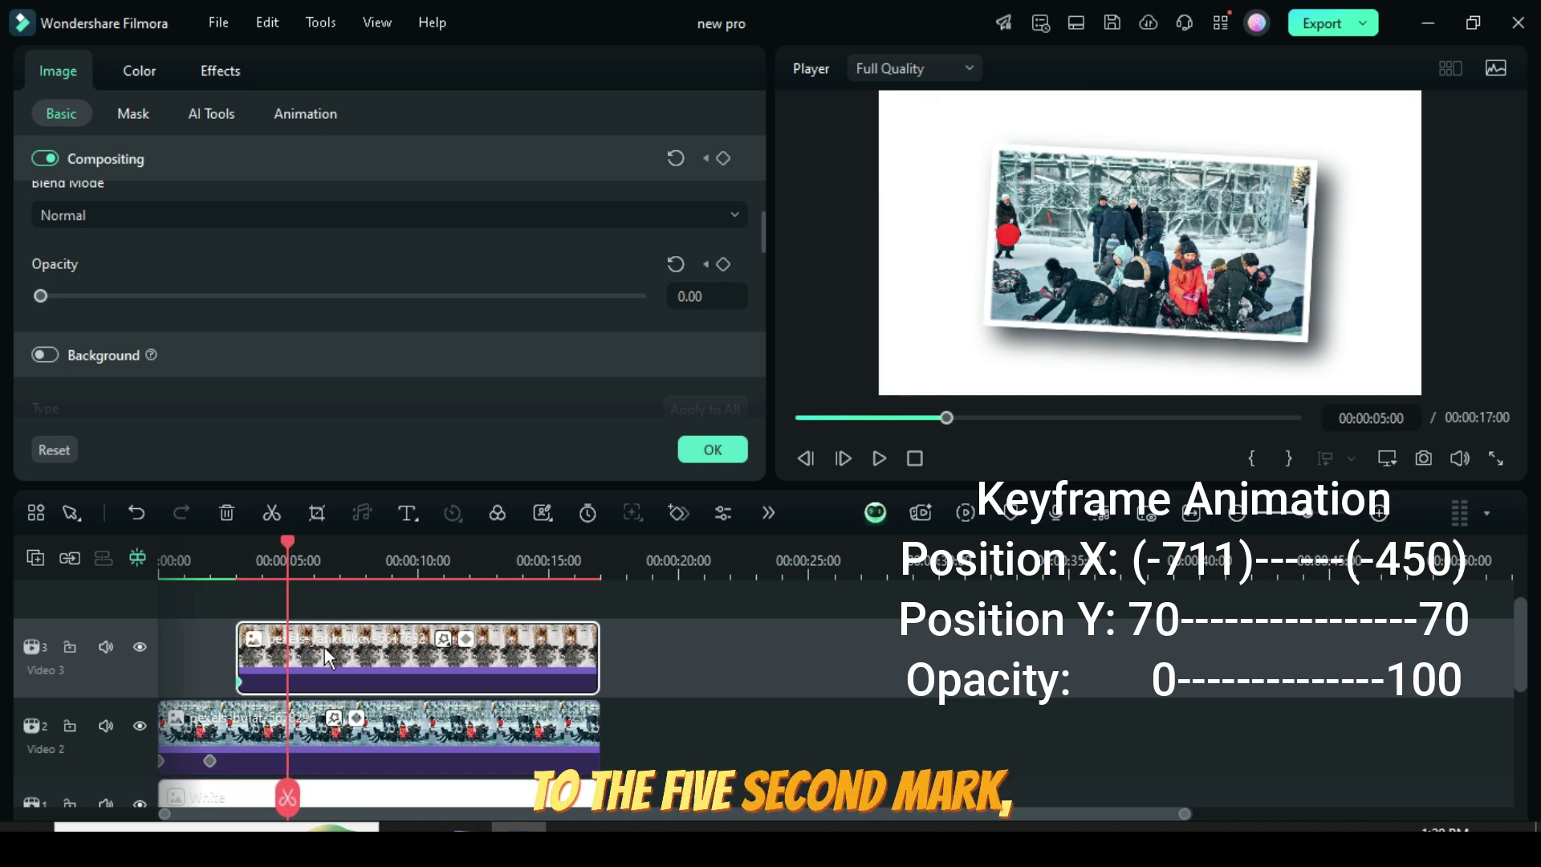
left_click(723, 264)
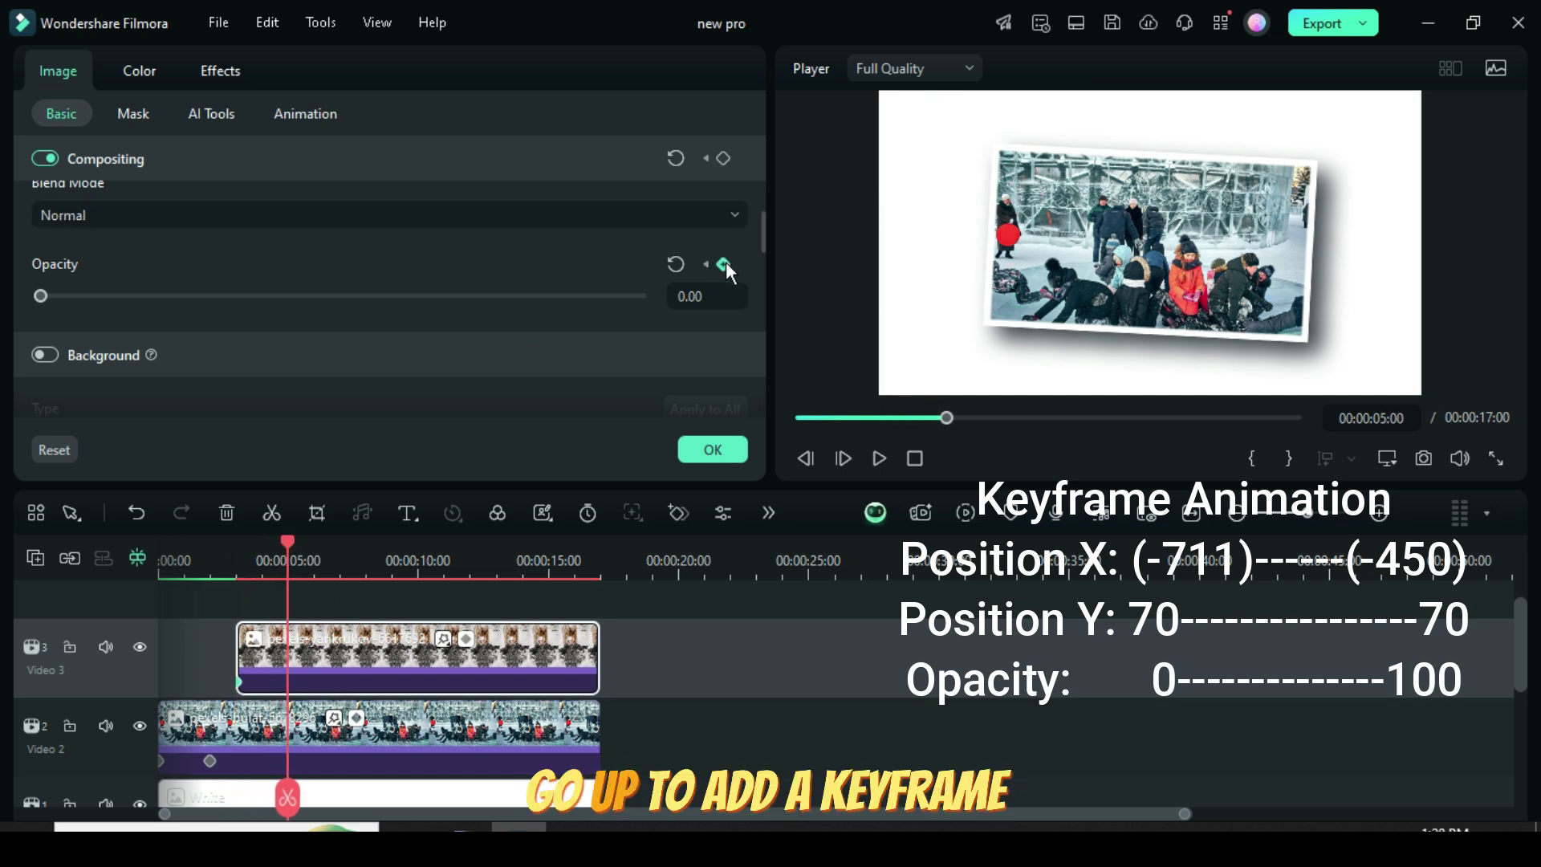
left_click(674, 262)
left_click_drag(760, 231, 760, 161)
left_click(722, 159)
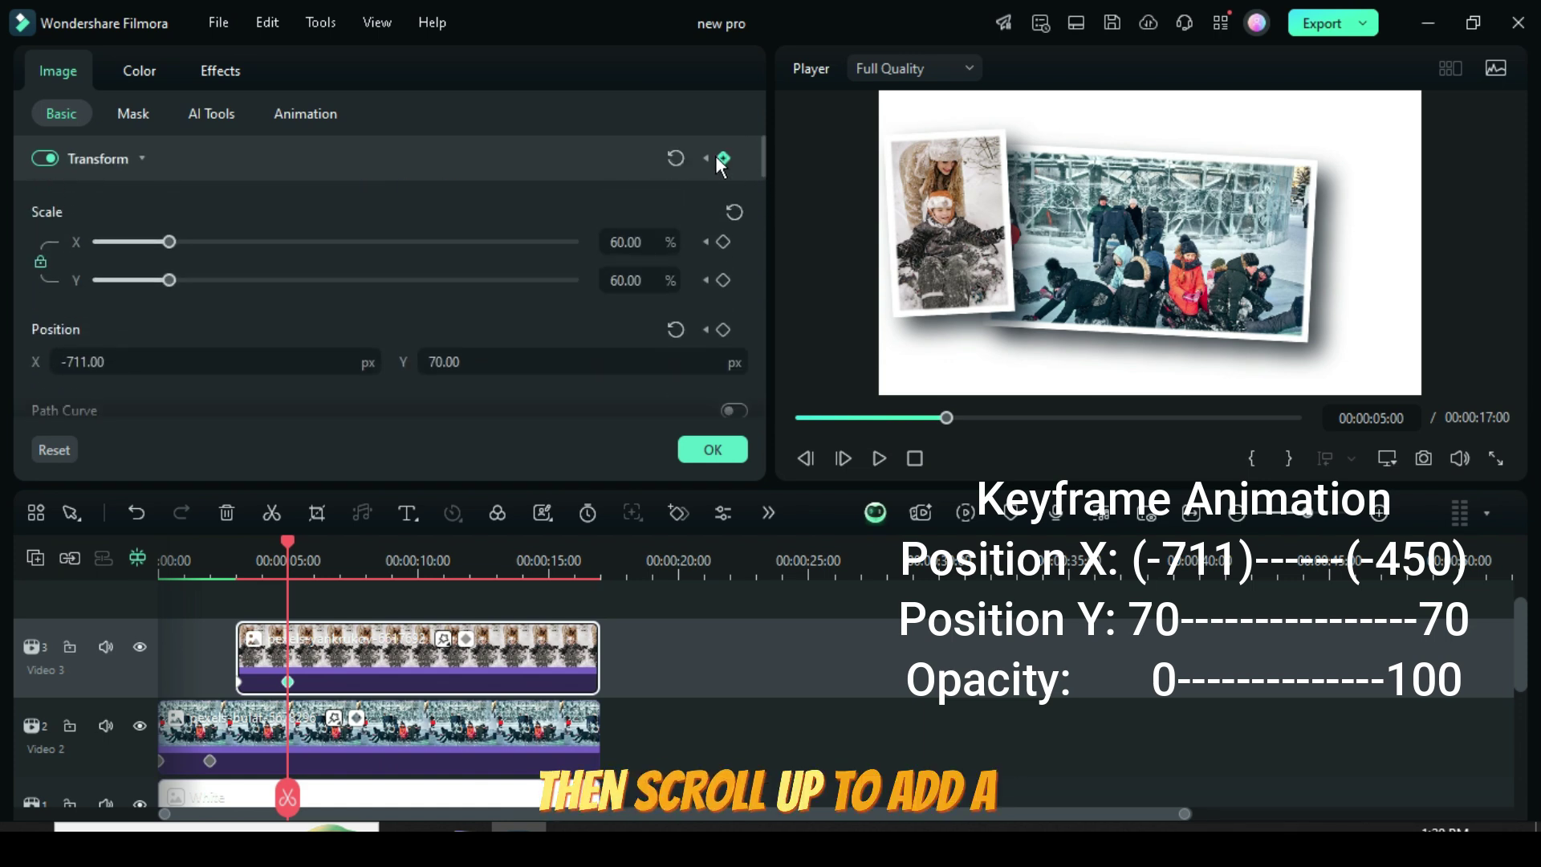
left_click(134, 365)
type("-4")
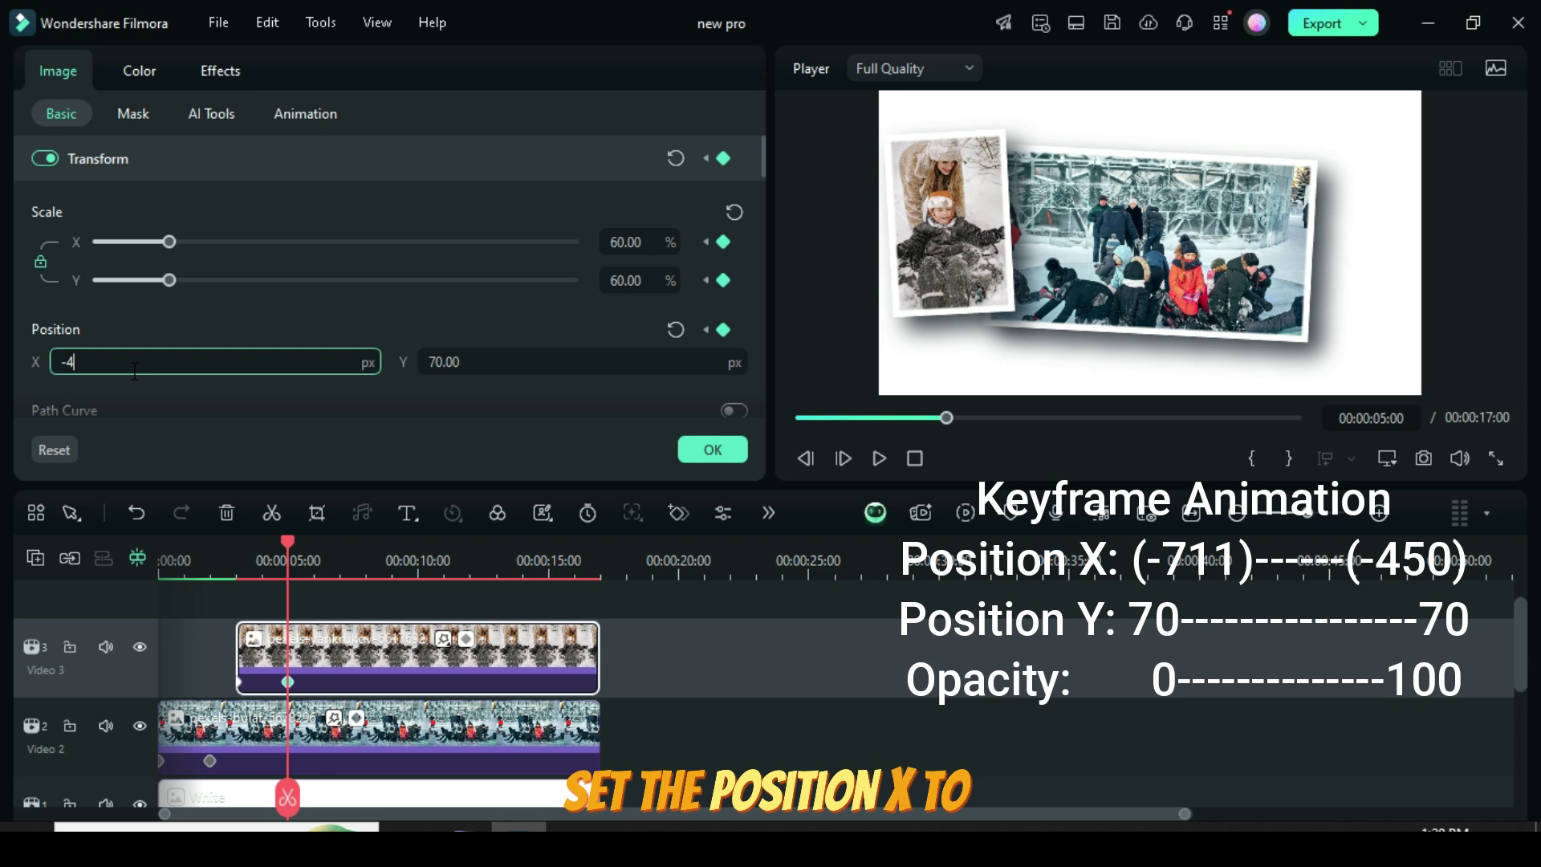
type("50")
key("Return")
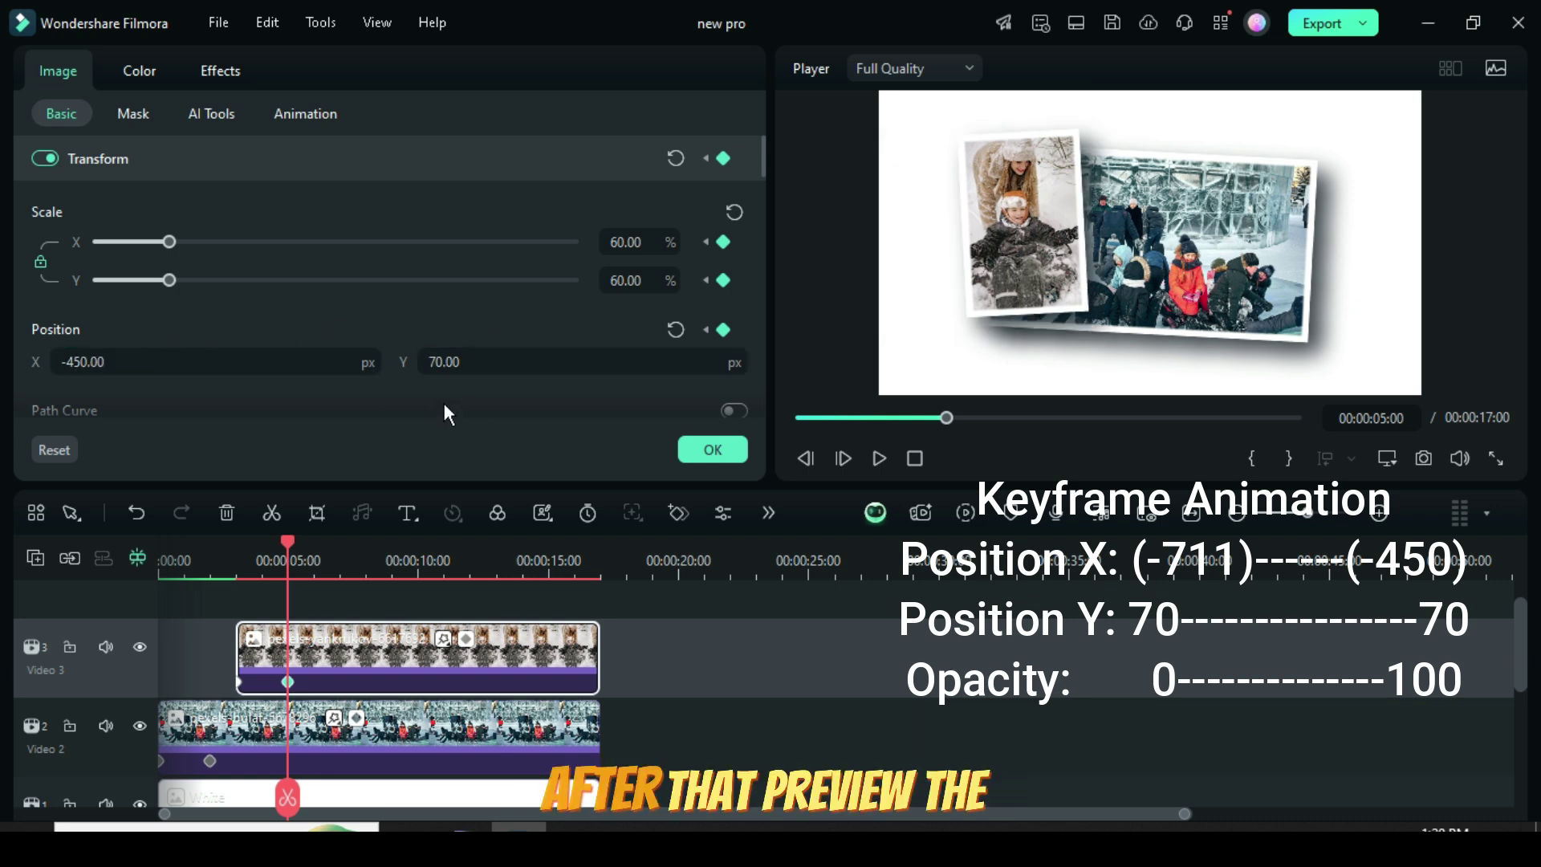
left_click_drag(285, 542, 160, 546)
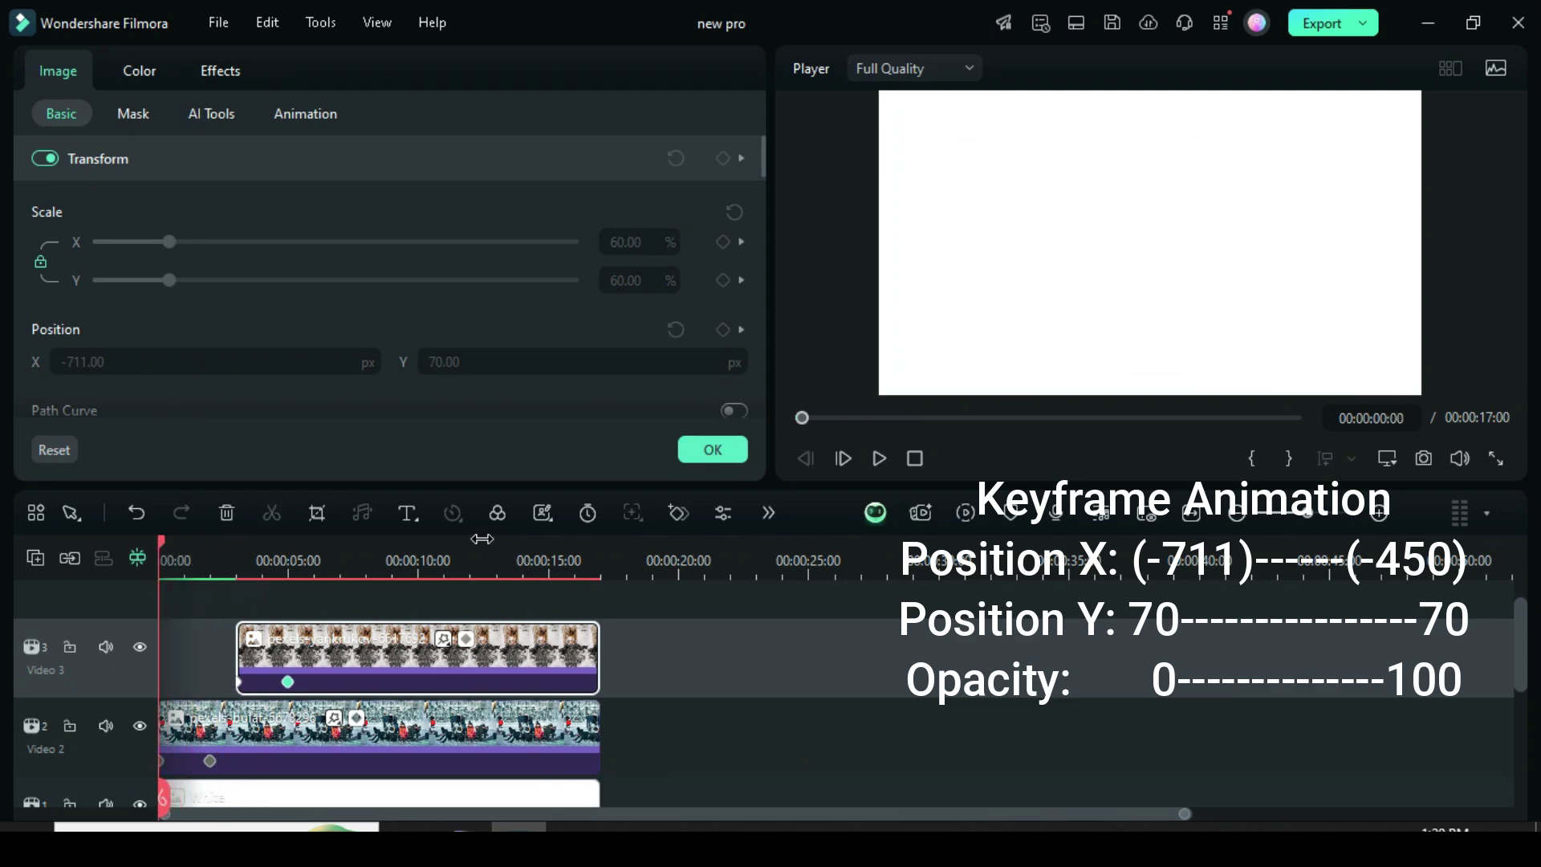
left_click(965, 514)
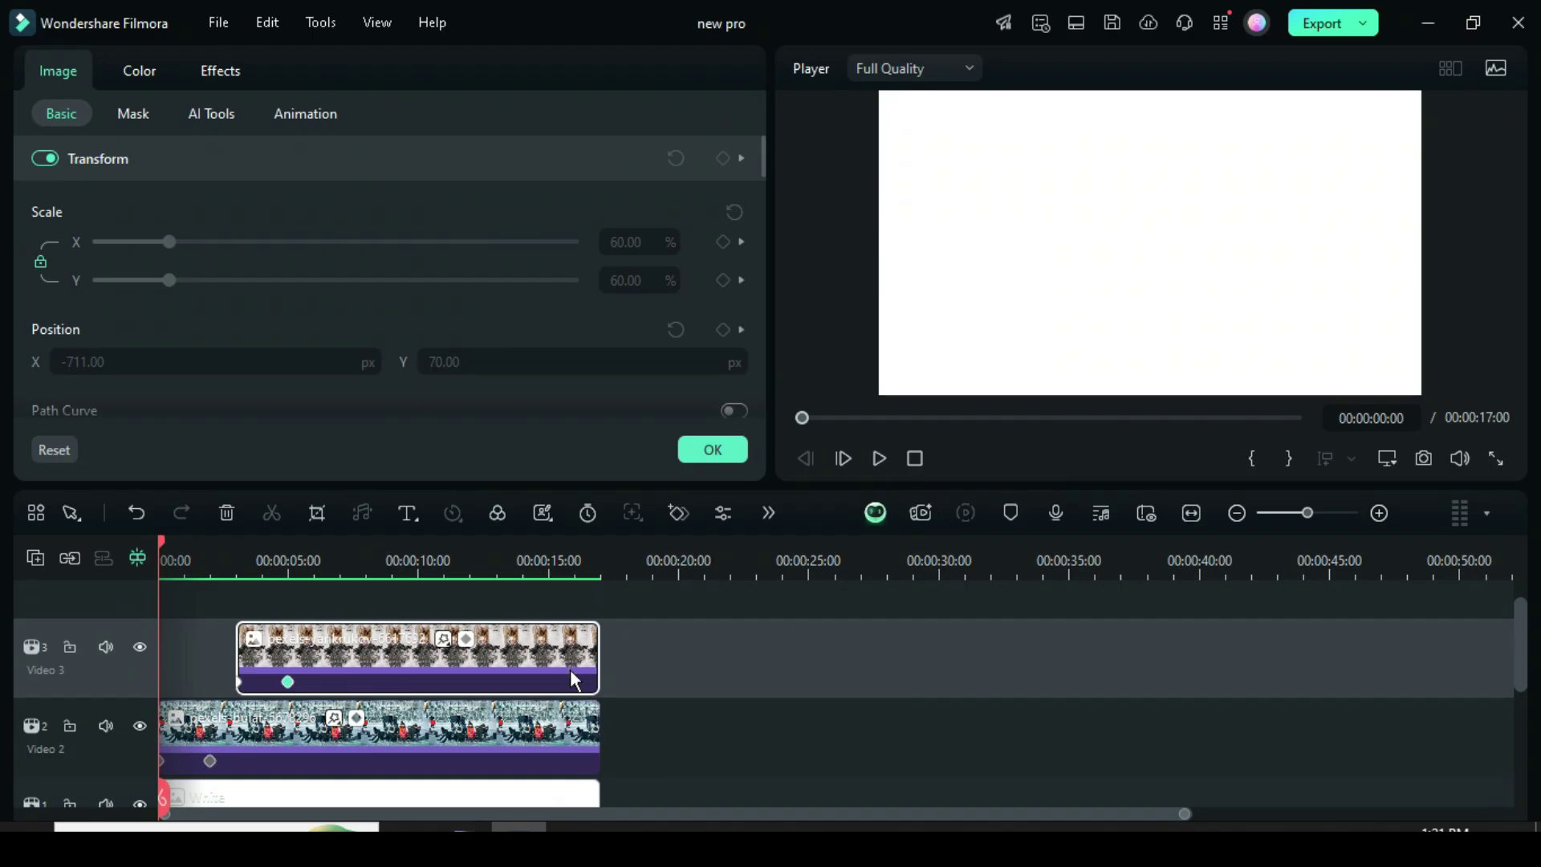
left_click(871, 464)
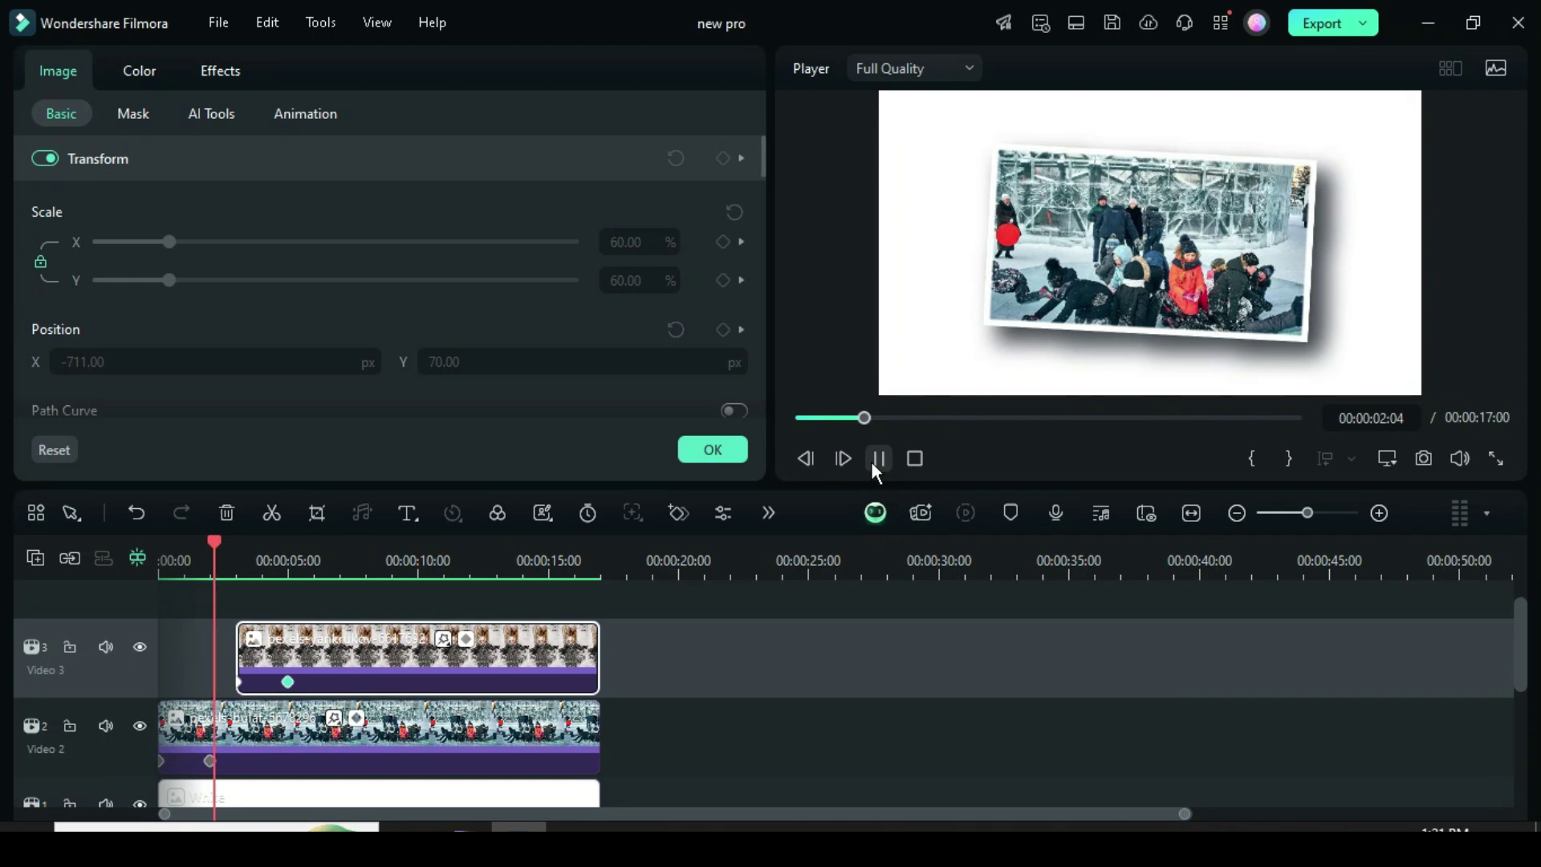
left_click(877, 457)
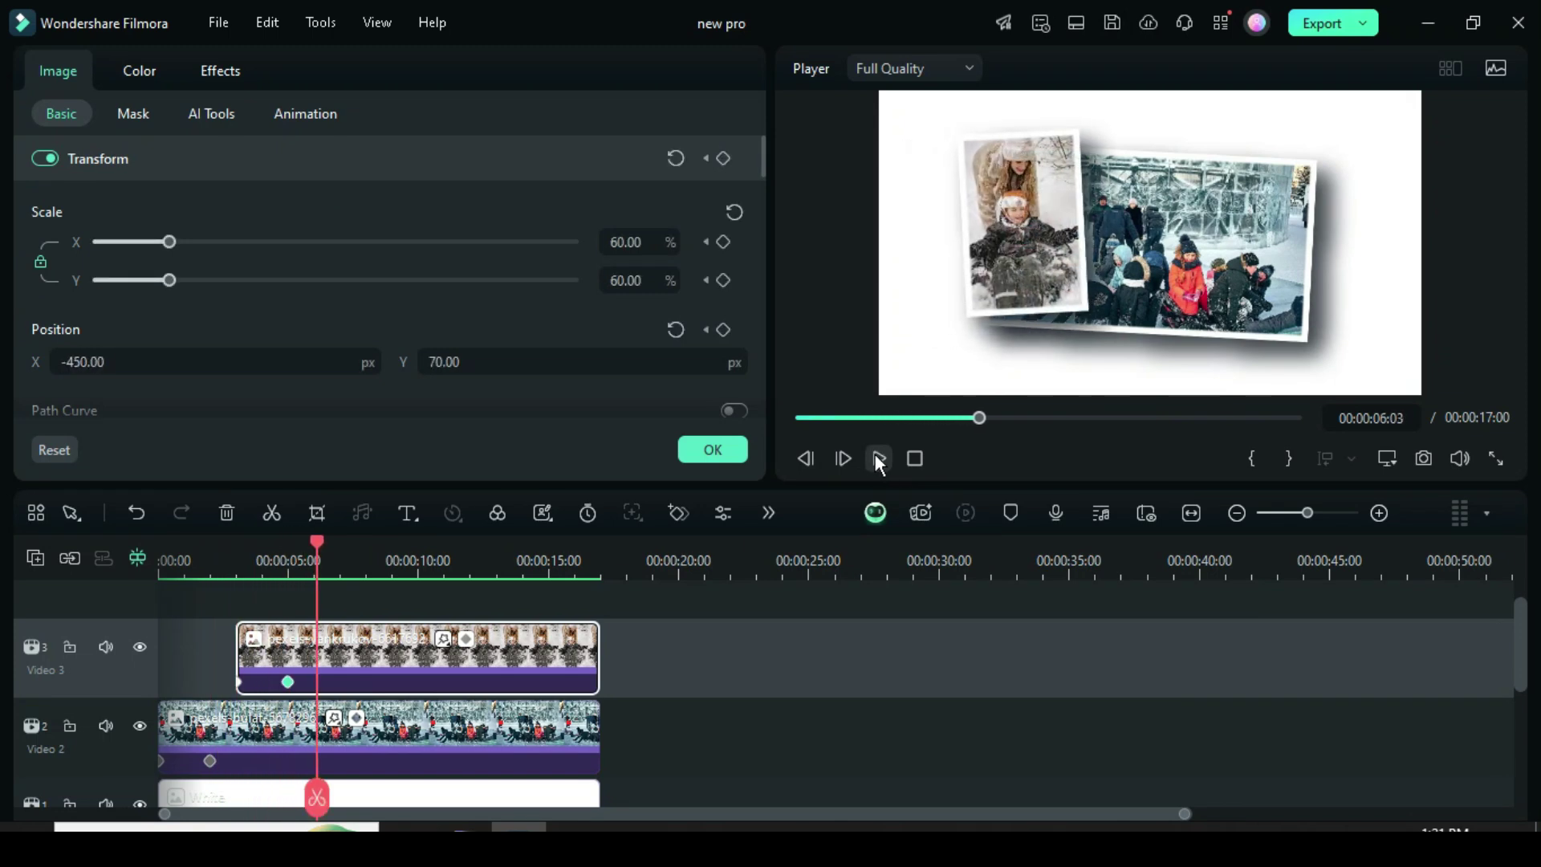
left_click_drag(318, 543, 315, 542)
scroll(311, 540, "up", 1)
scroll(345, 568, "up", 1)
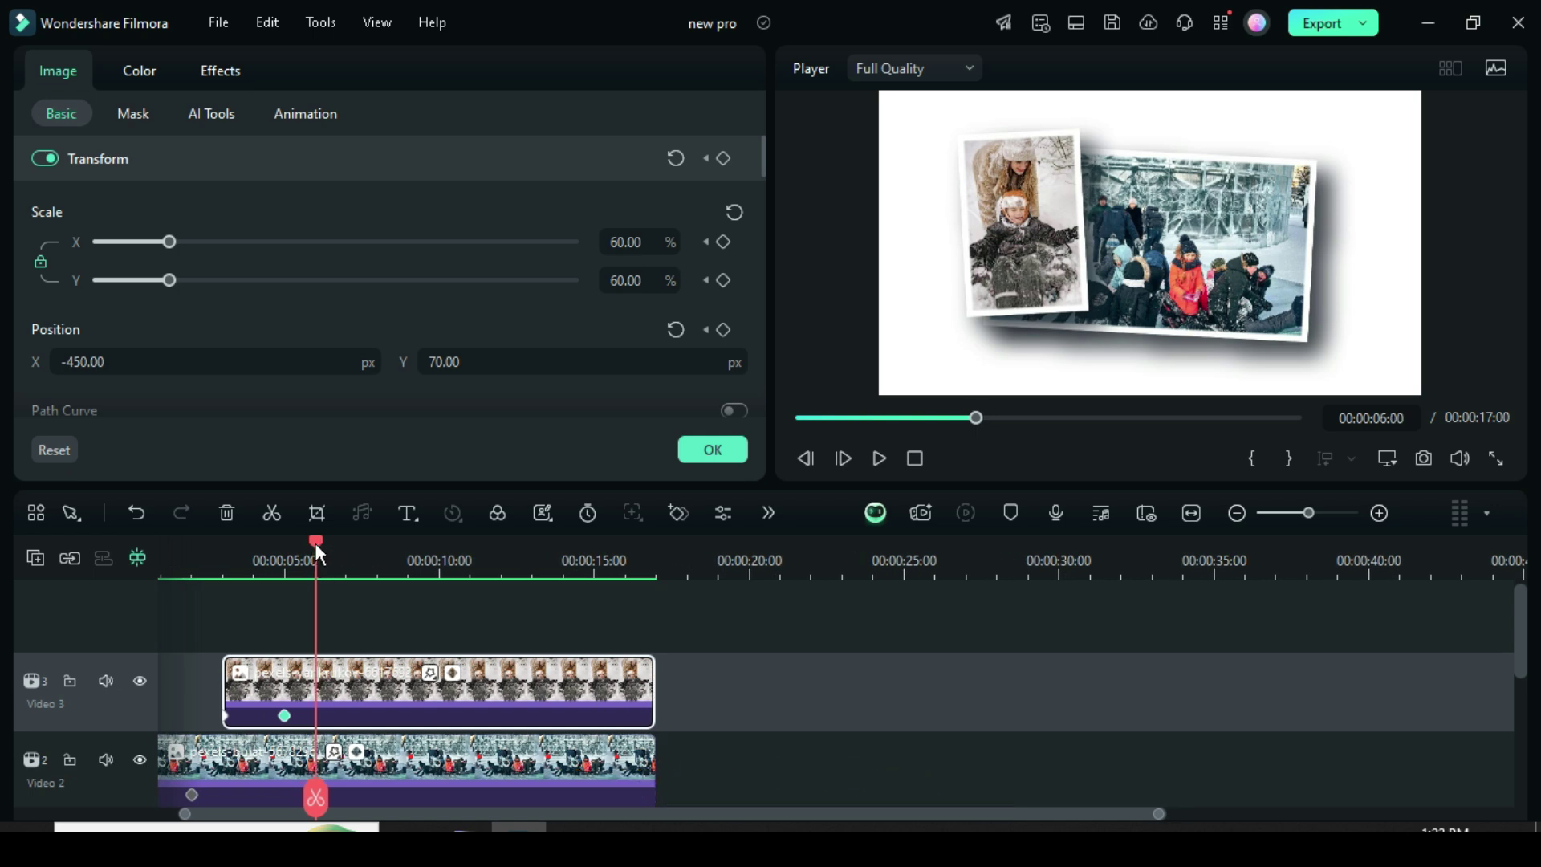
- Add a Video 4 track and paste a copy of the Video 3 photo there, spanning 6–17 seconds
right_click(80, 576)
left_click(96, 591)
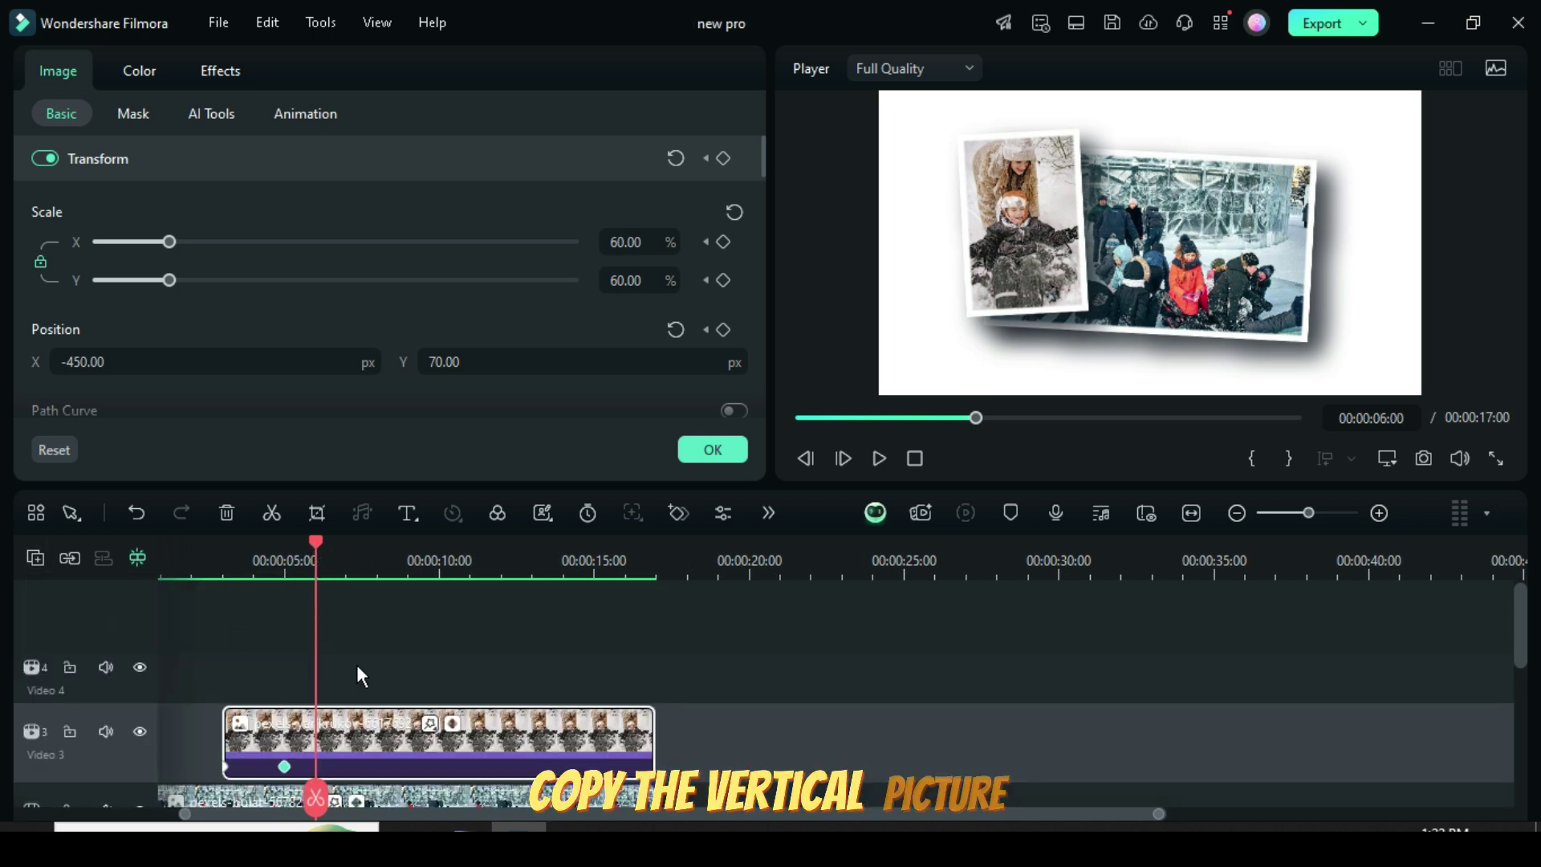
right_click(389, 702)
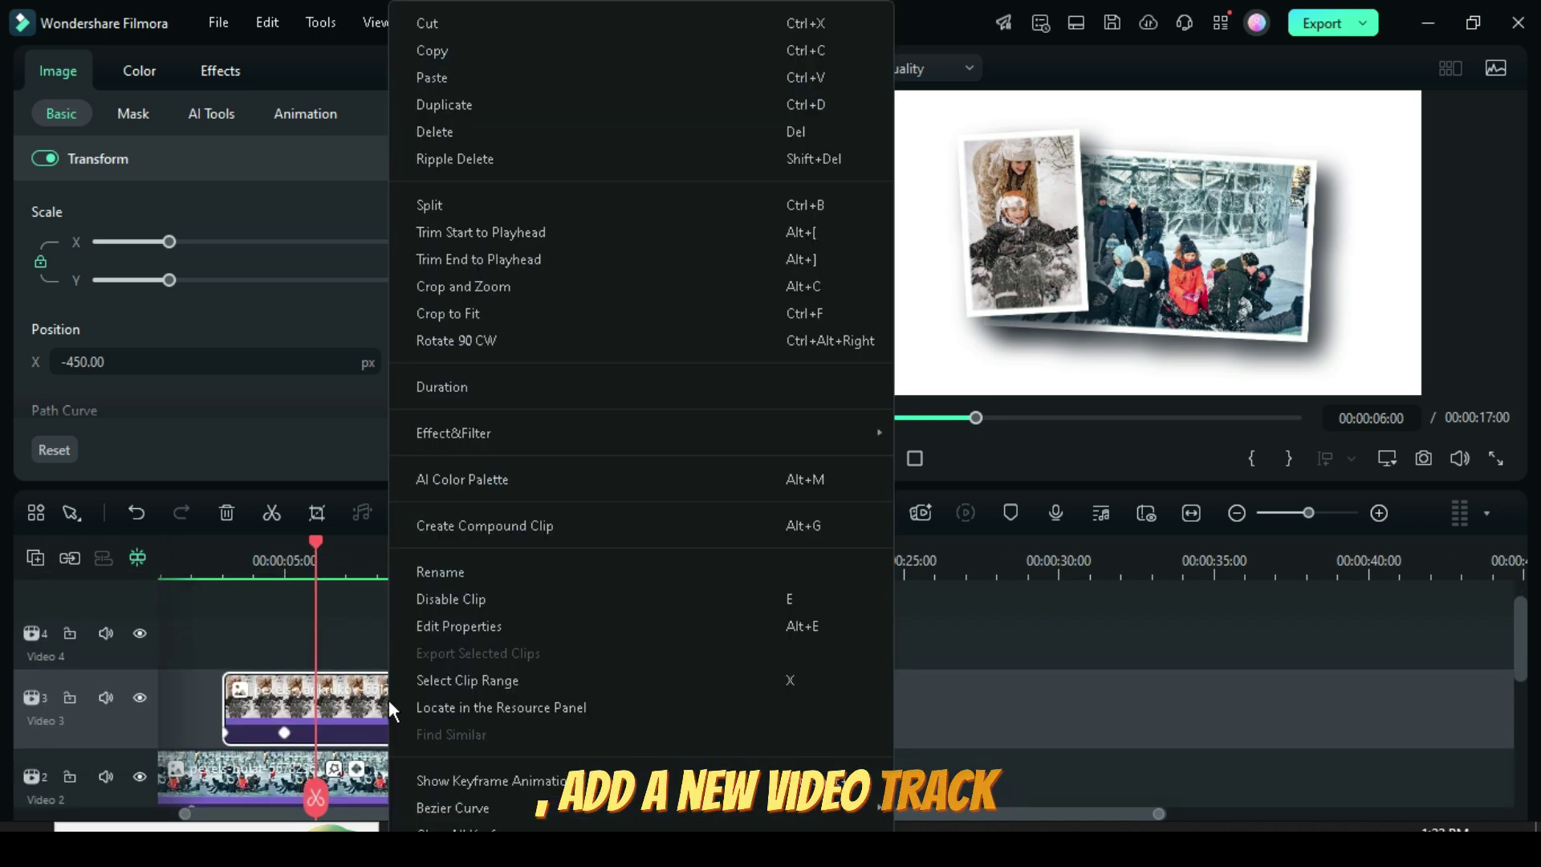
left_click(446, 46)
right_click(374, 633)
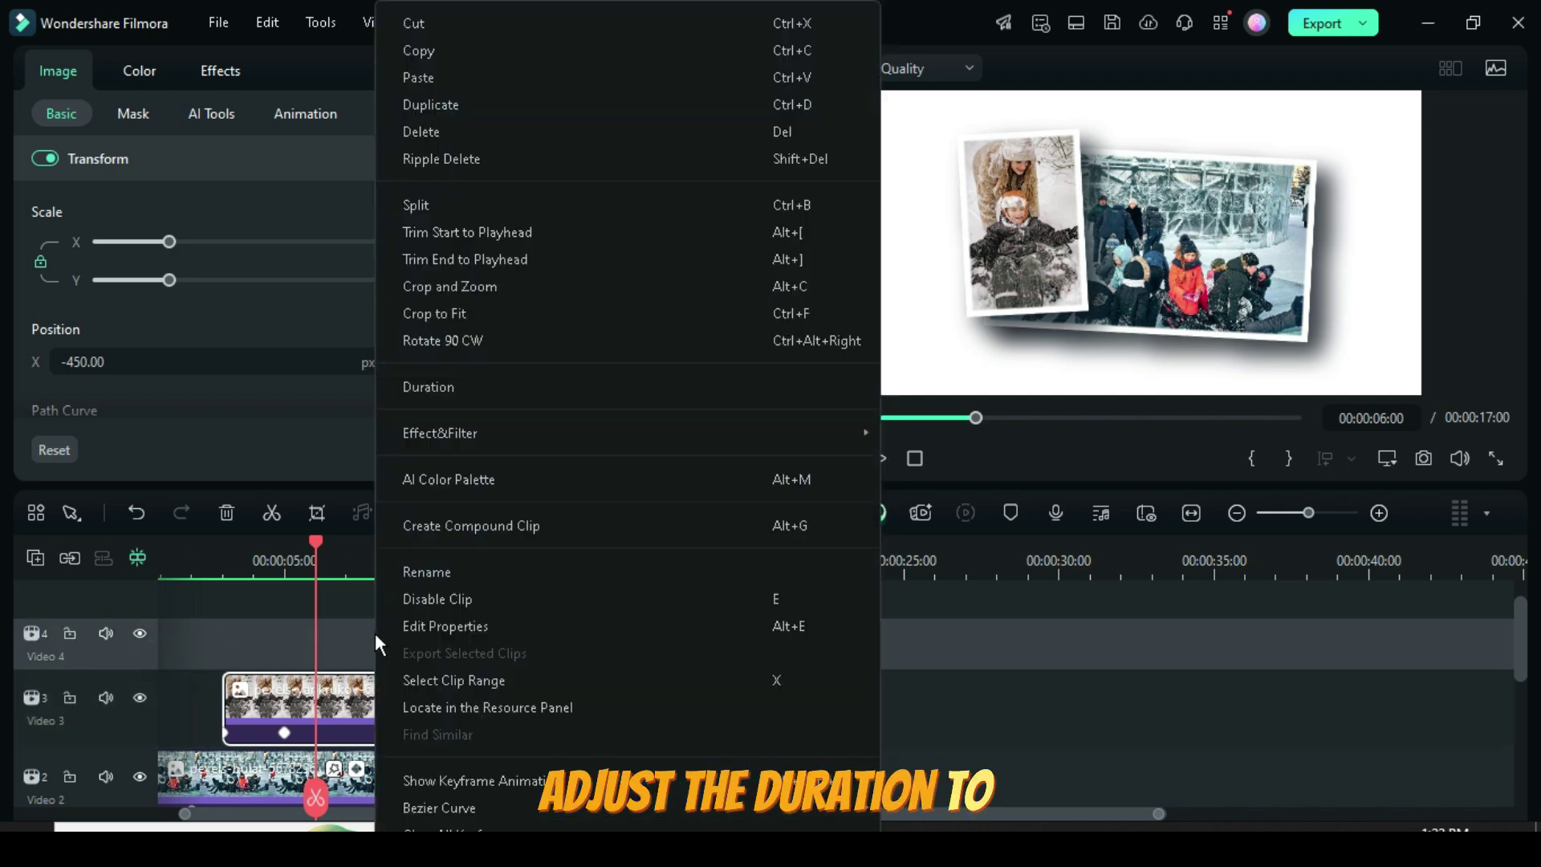
left_click(418, 77)
left_click_drag(744, 625, 654, 624)
key("Up")
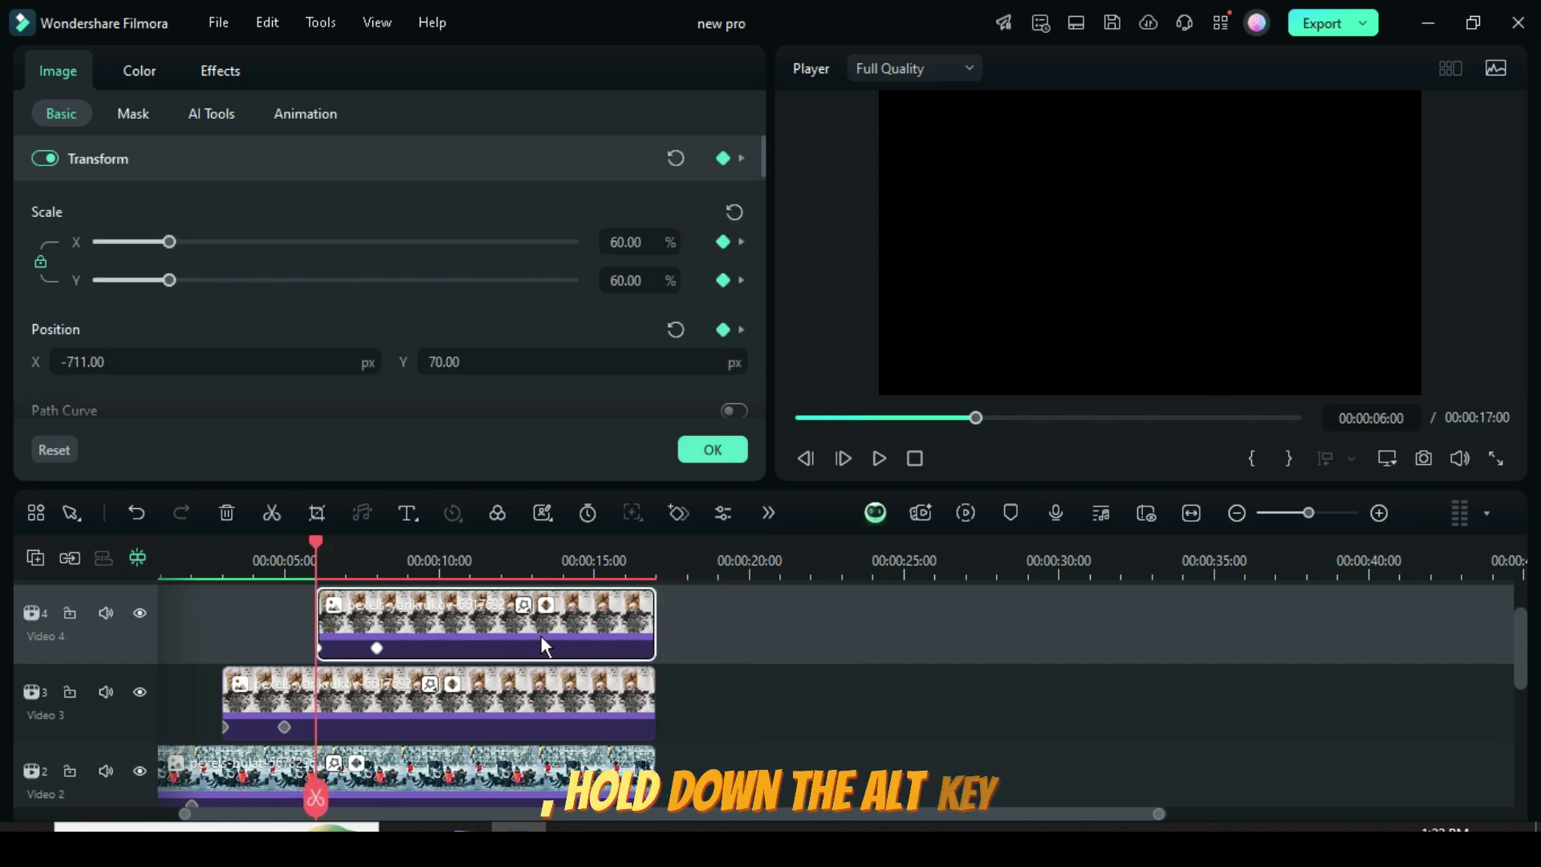
left_click(711, 449)
left_click(62, 84)
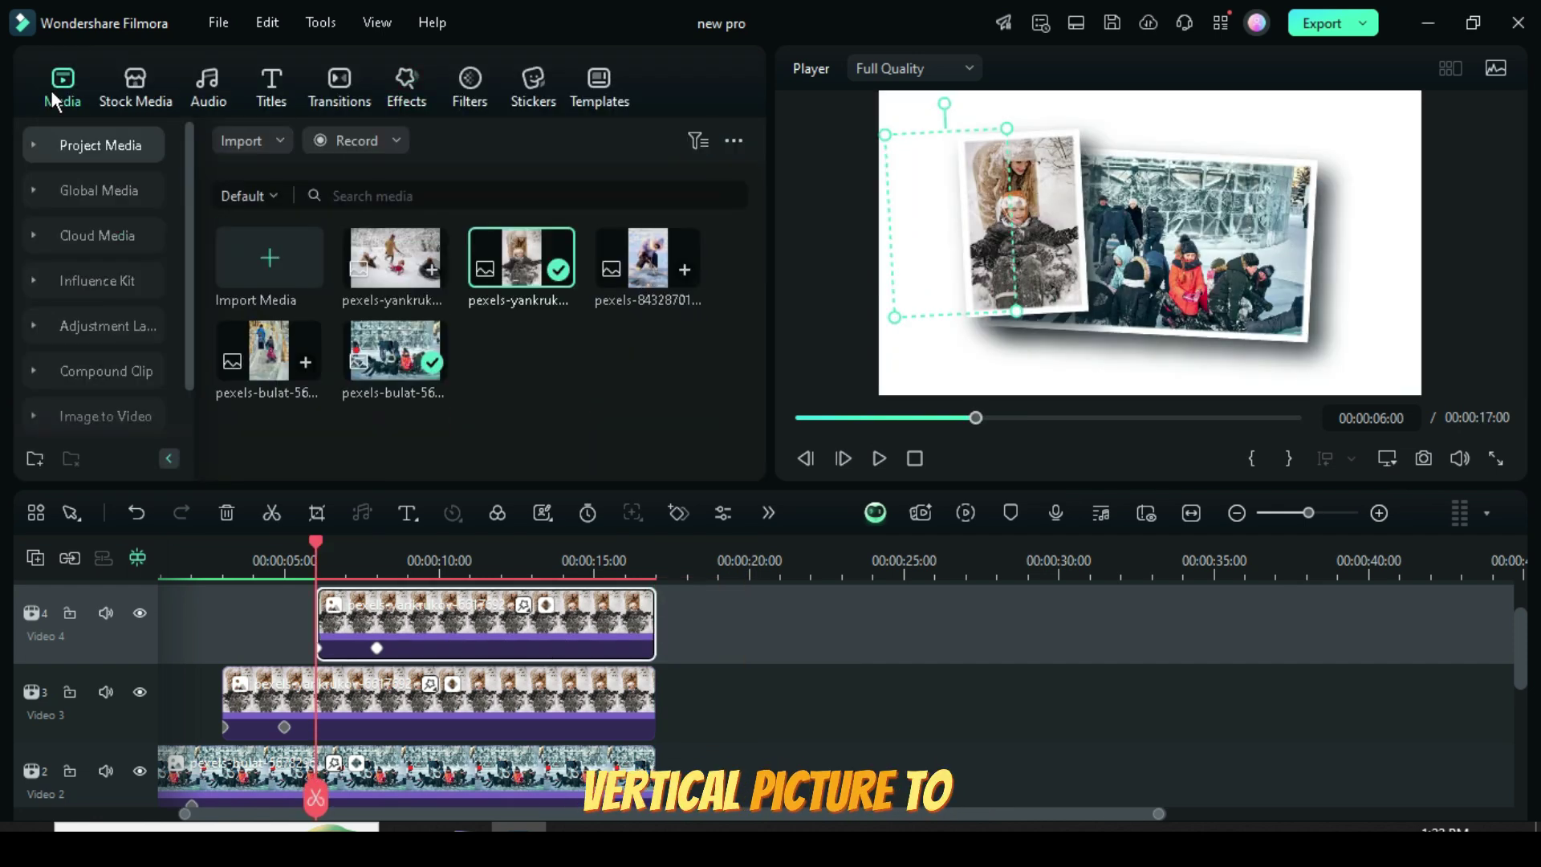
left_click_drag(654, 273, 461, 628)
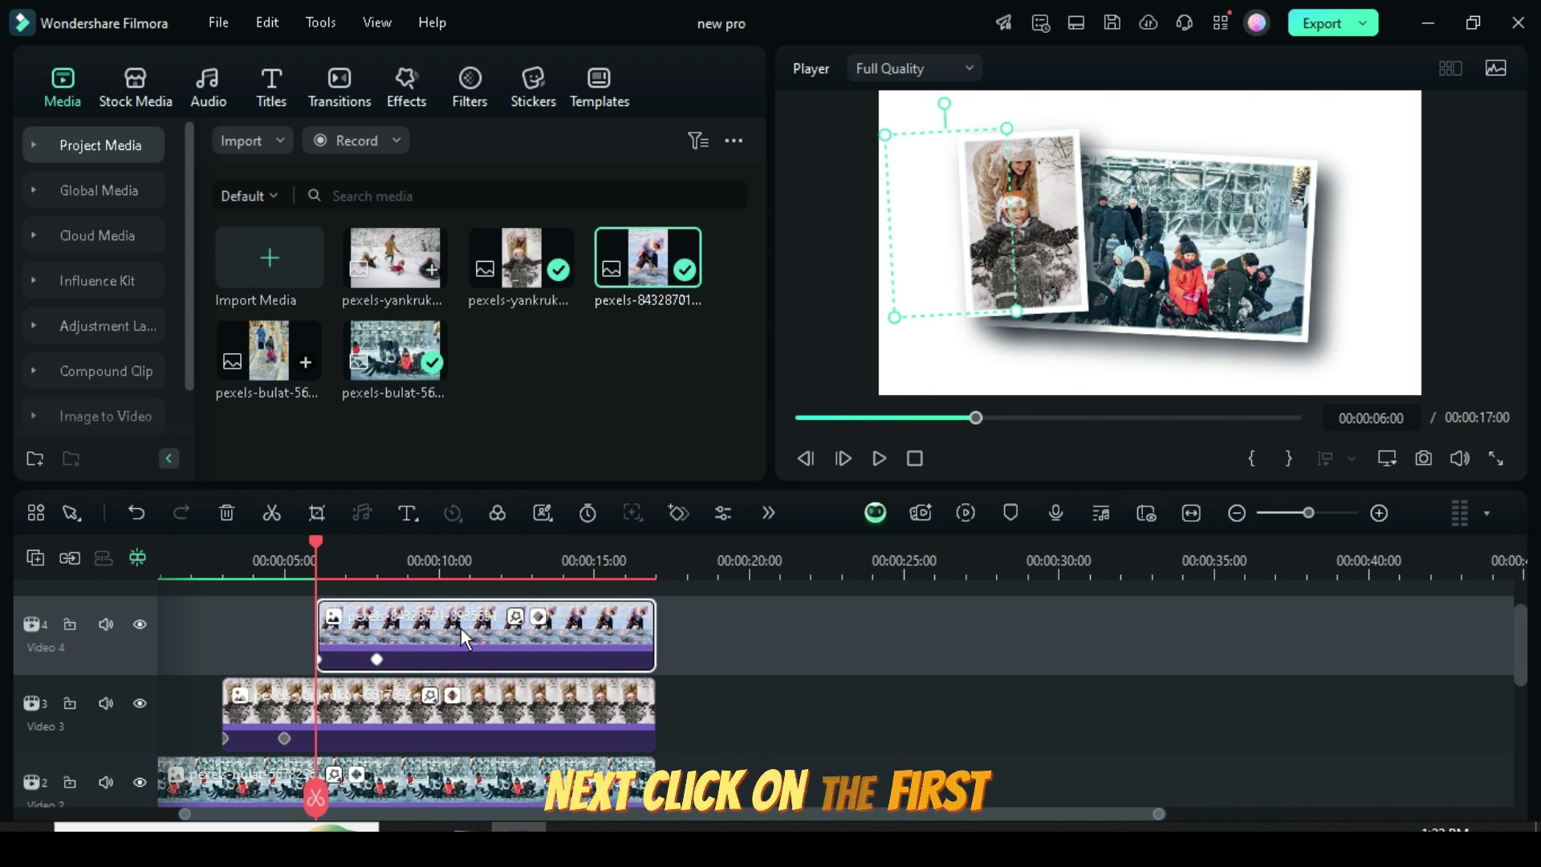
double_click(411, 627)
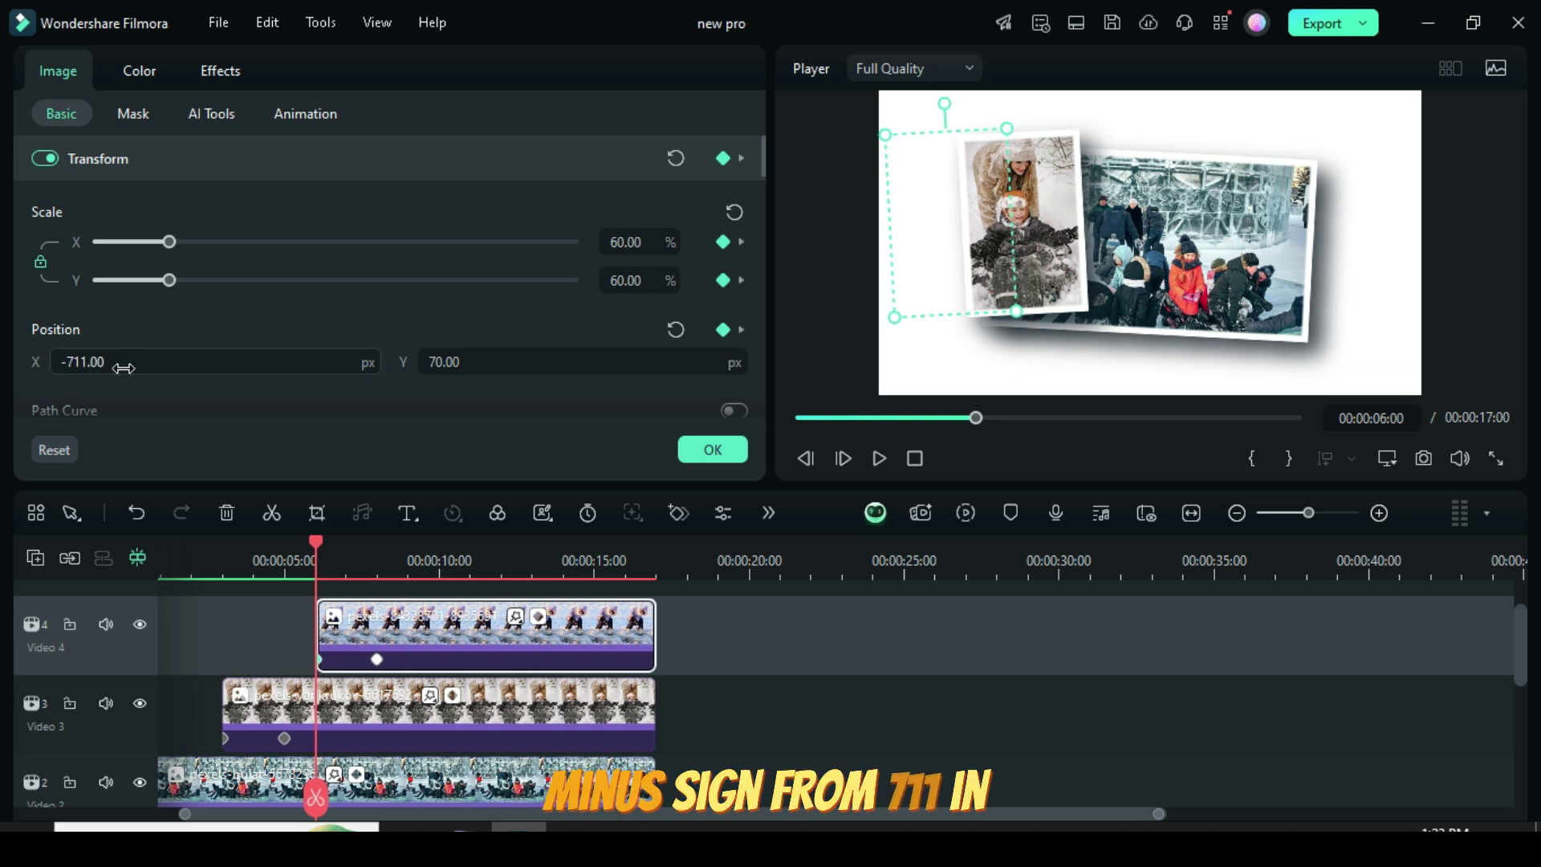
- Change the Video 4 photo's starting Position X to 711 and its rotation to 3°
left_click(66, 361)
key("Return")
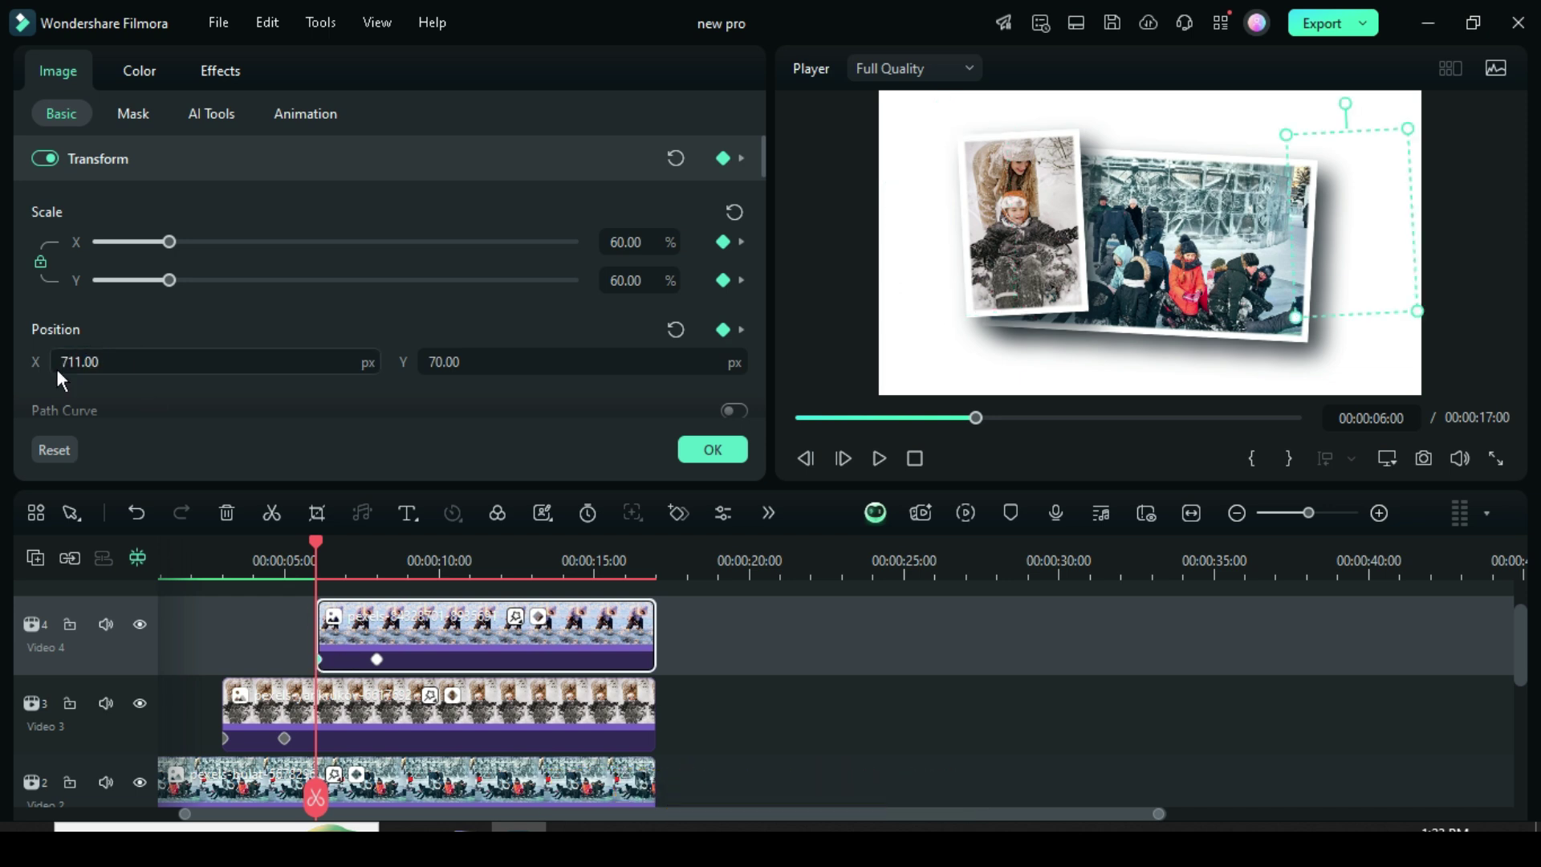
scroll(762, 169, "down", 5)
left_click(425, 249)
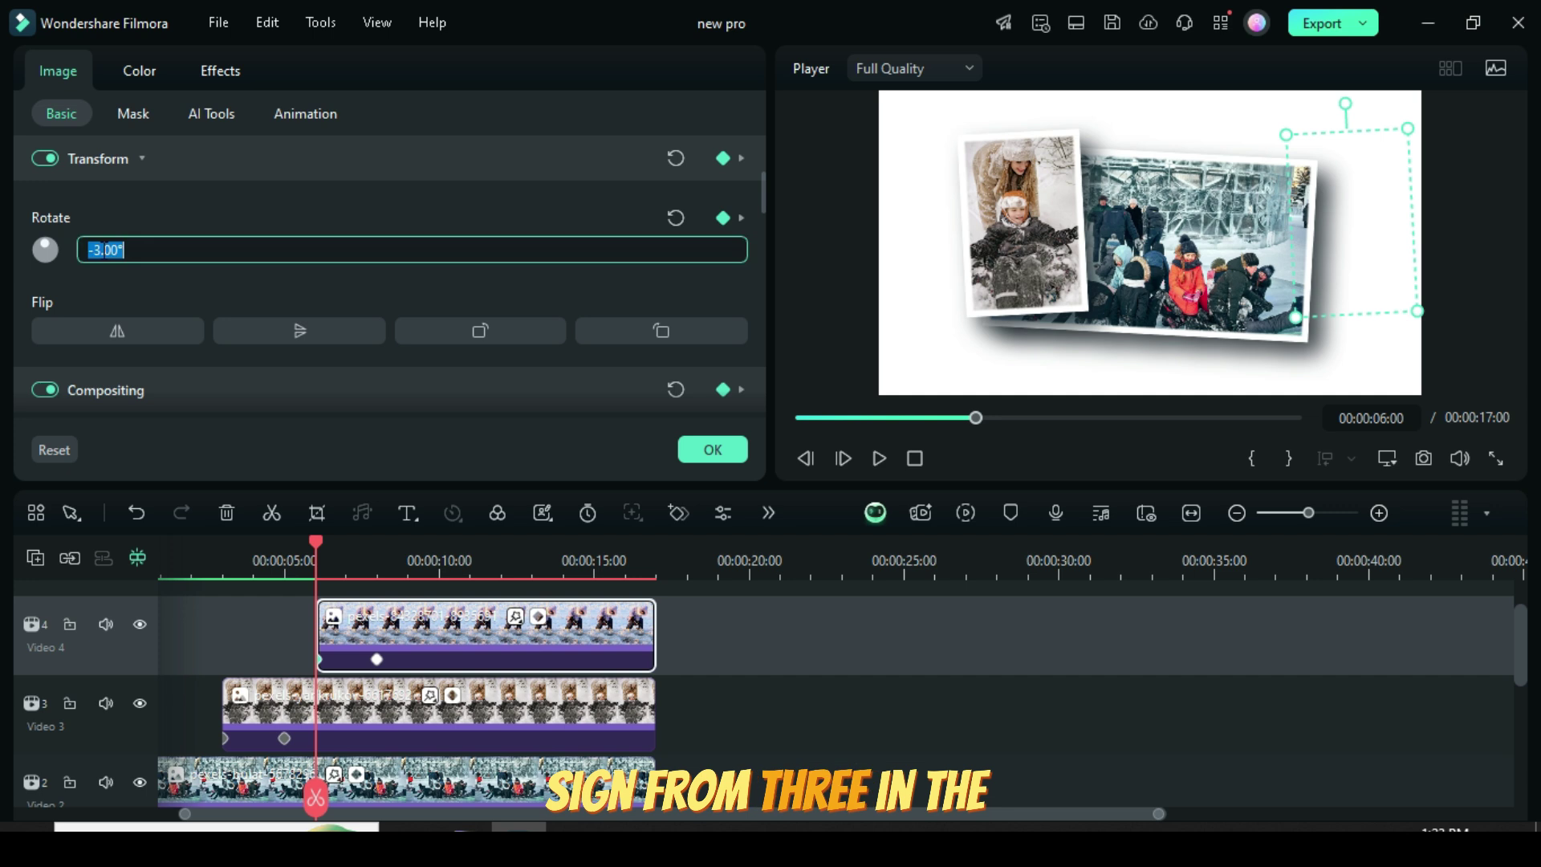
key("Return")
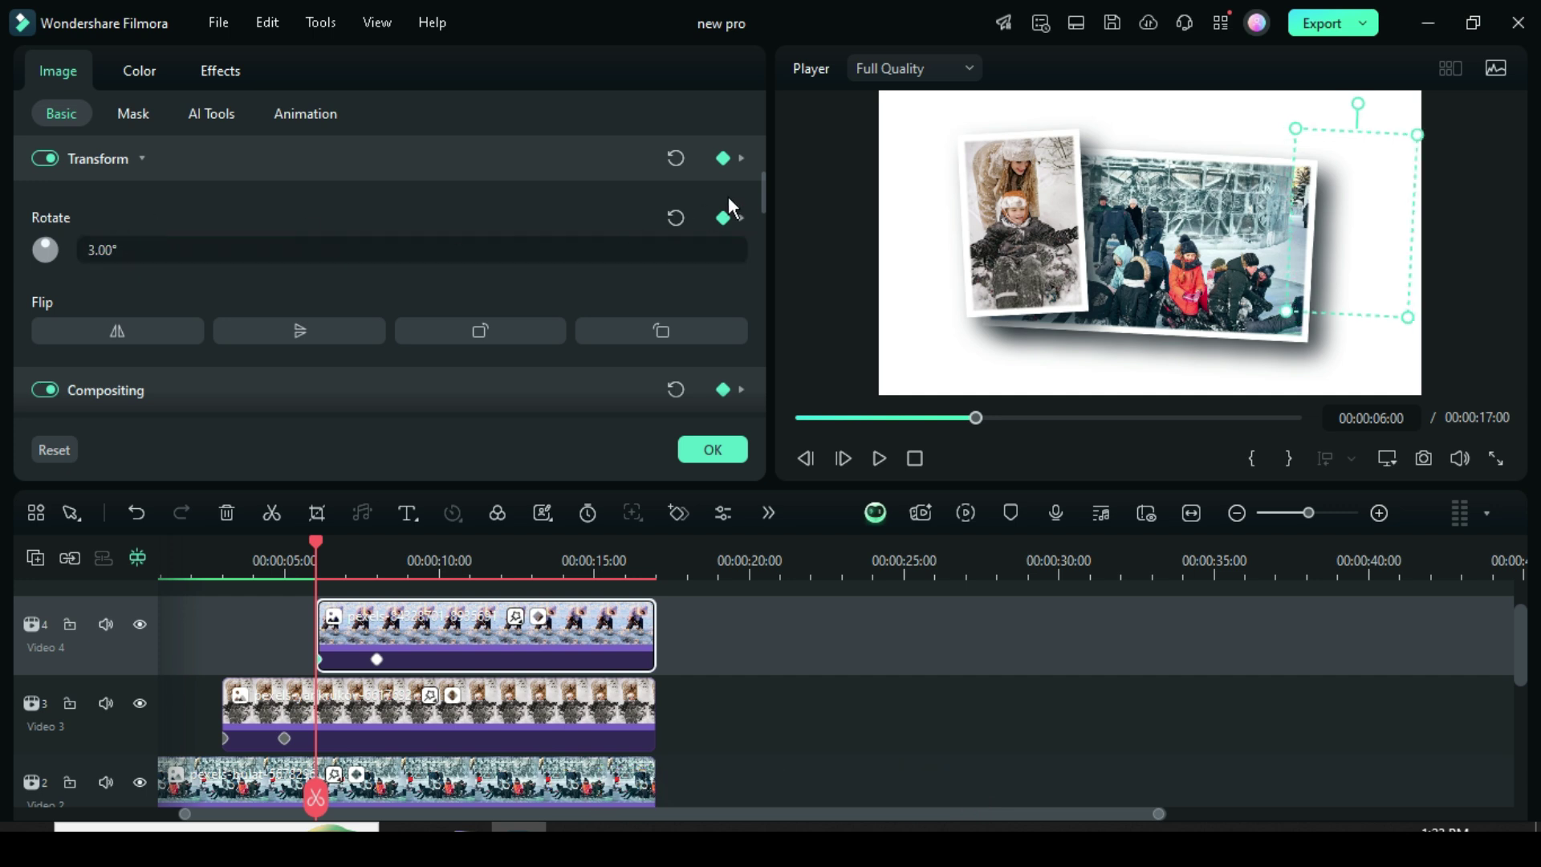
scroll(762, 197, "up", 3)
- At the 8-second keyframe, move the Video 4 photo to Position X 450 and tilt it 3°
left_click(377, 659)
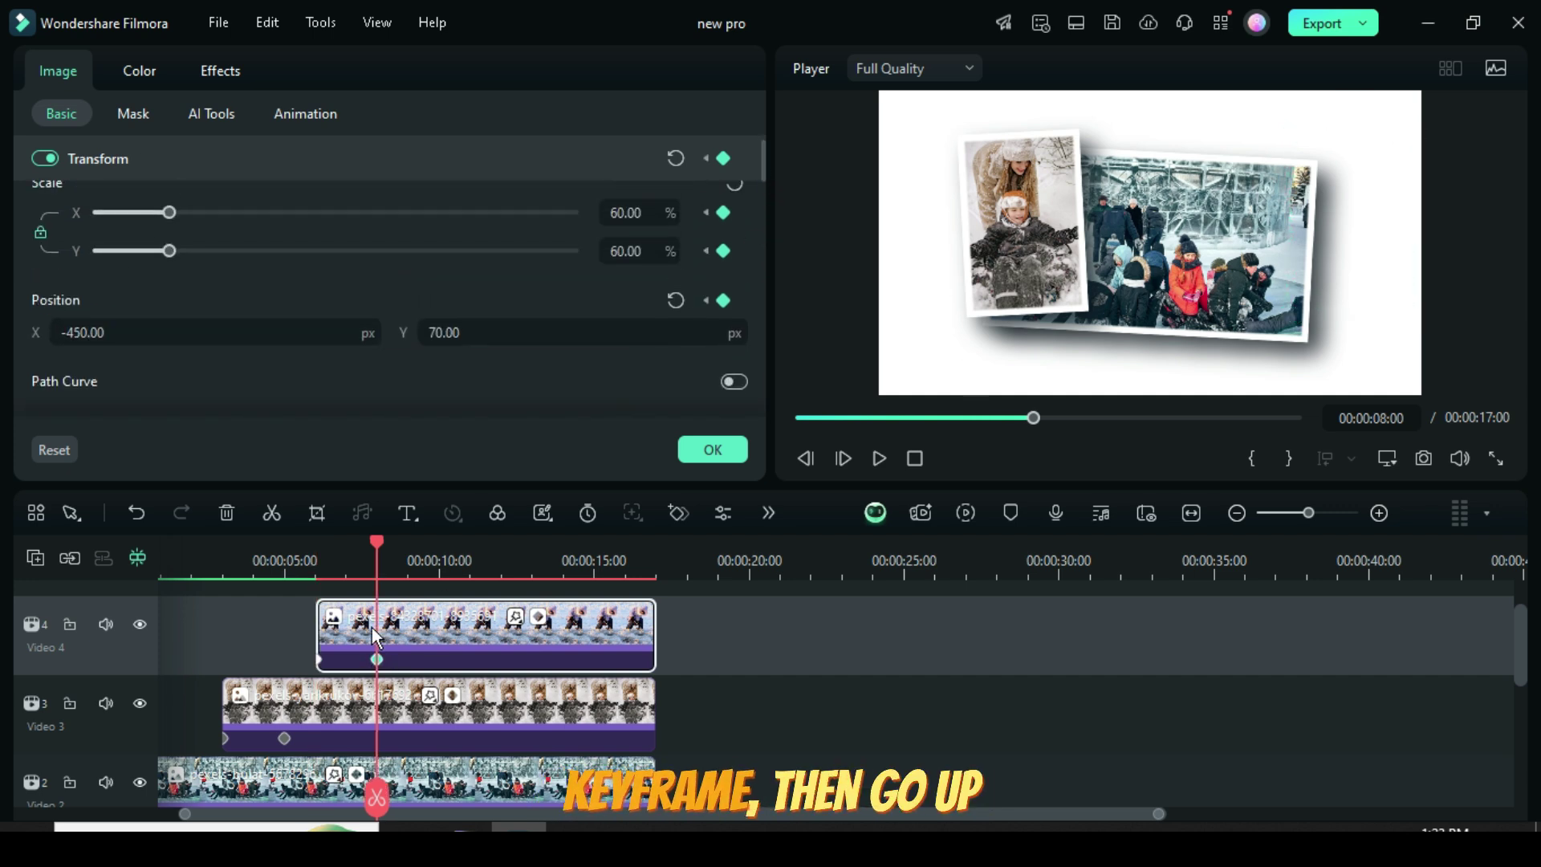
left_click(84, 332)
key("Return")
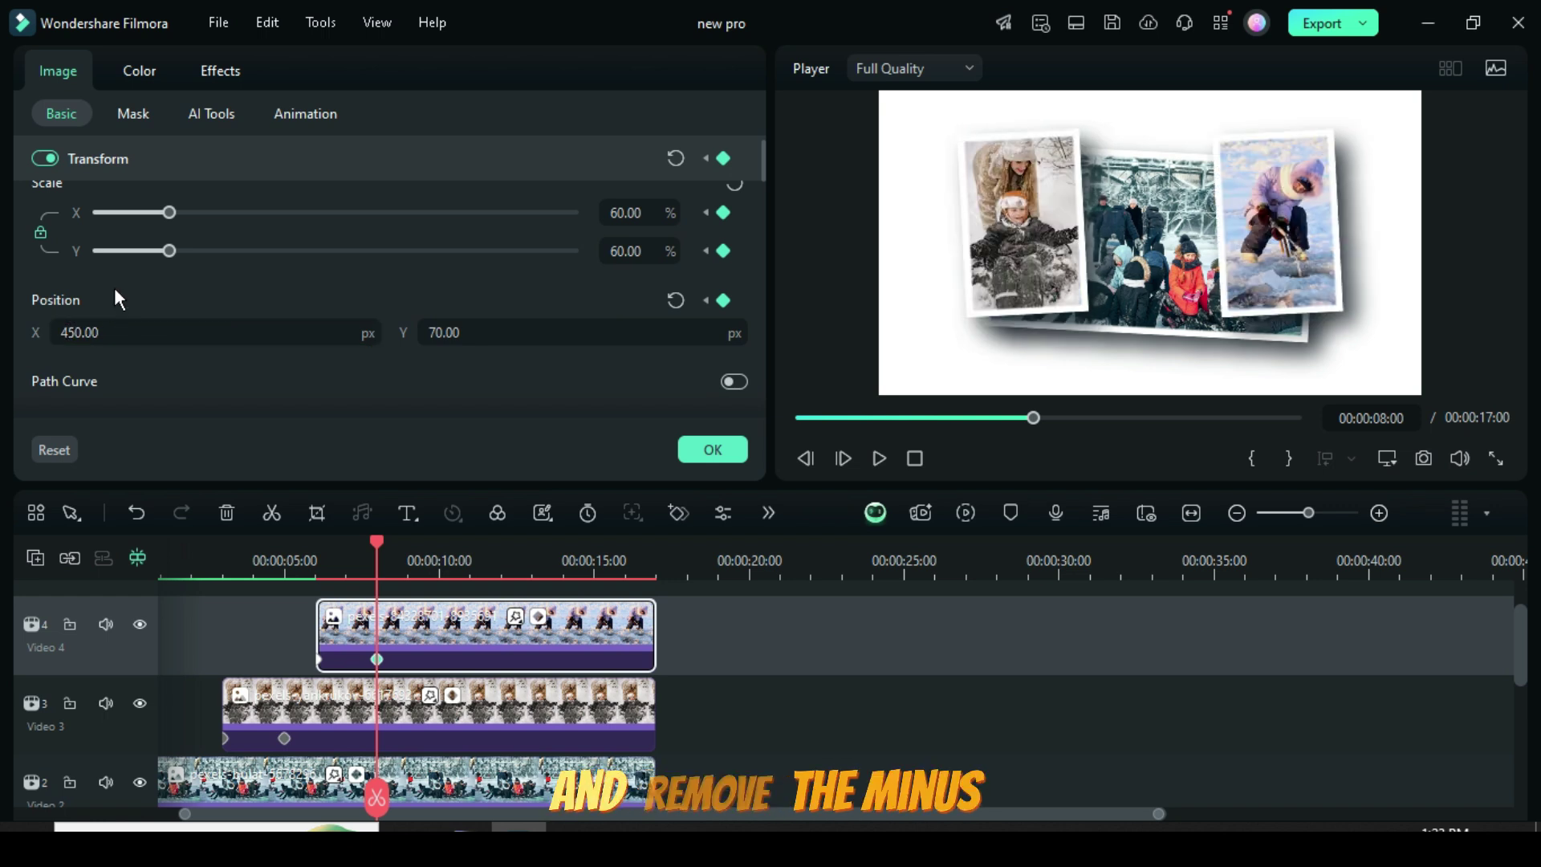
scroll(762, 160, "down", 4)
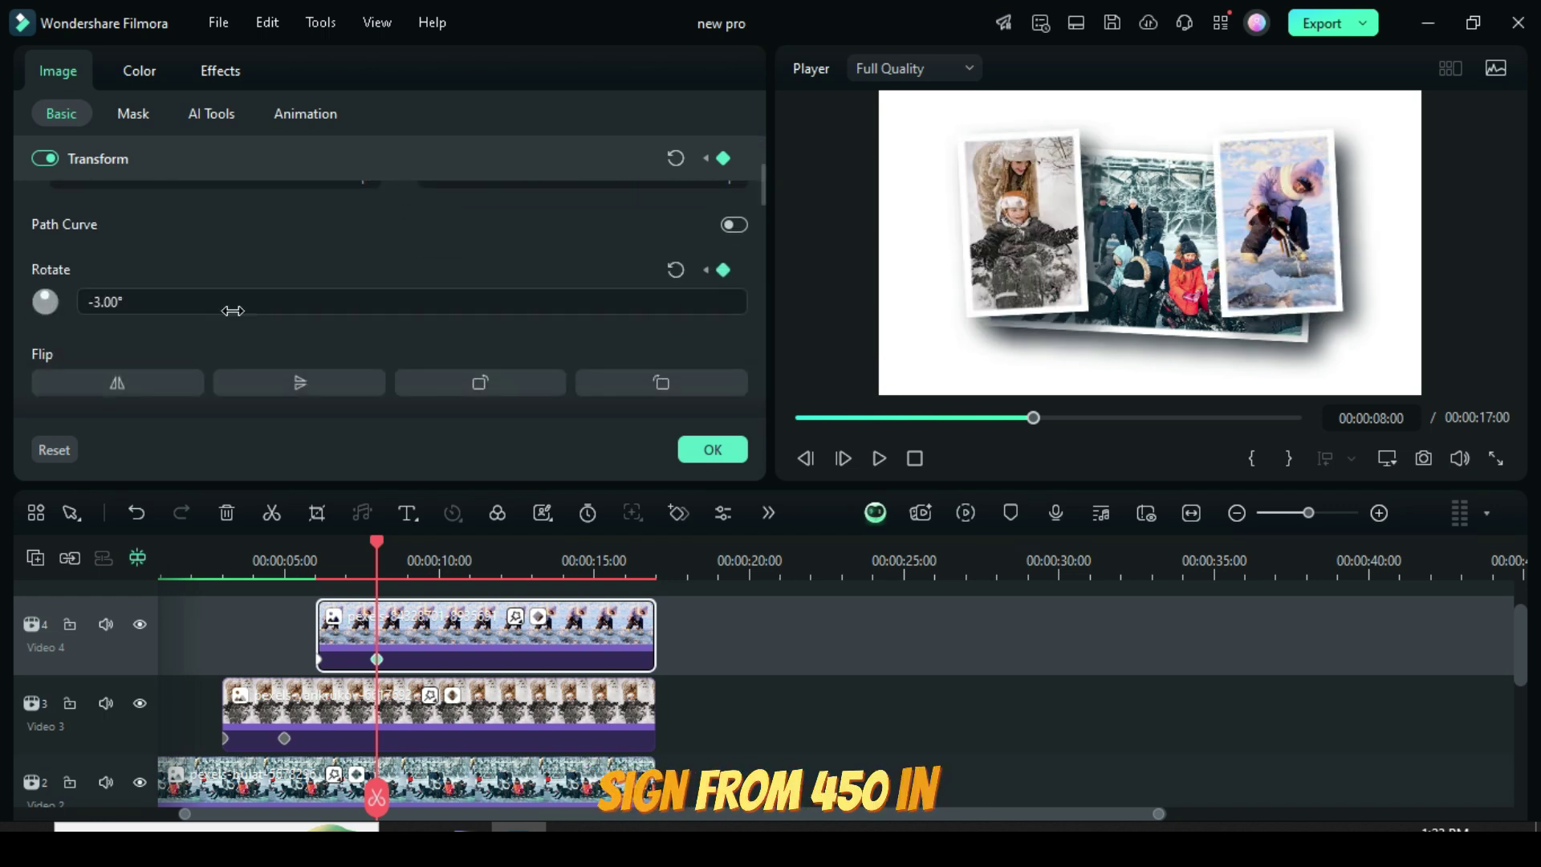
key("BackSpace")
key("Return")
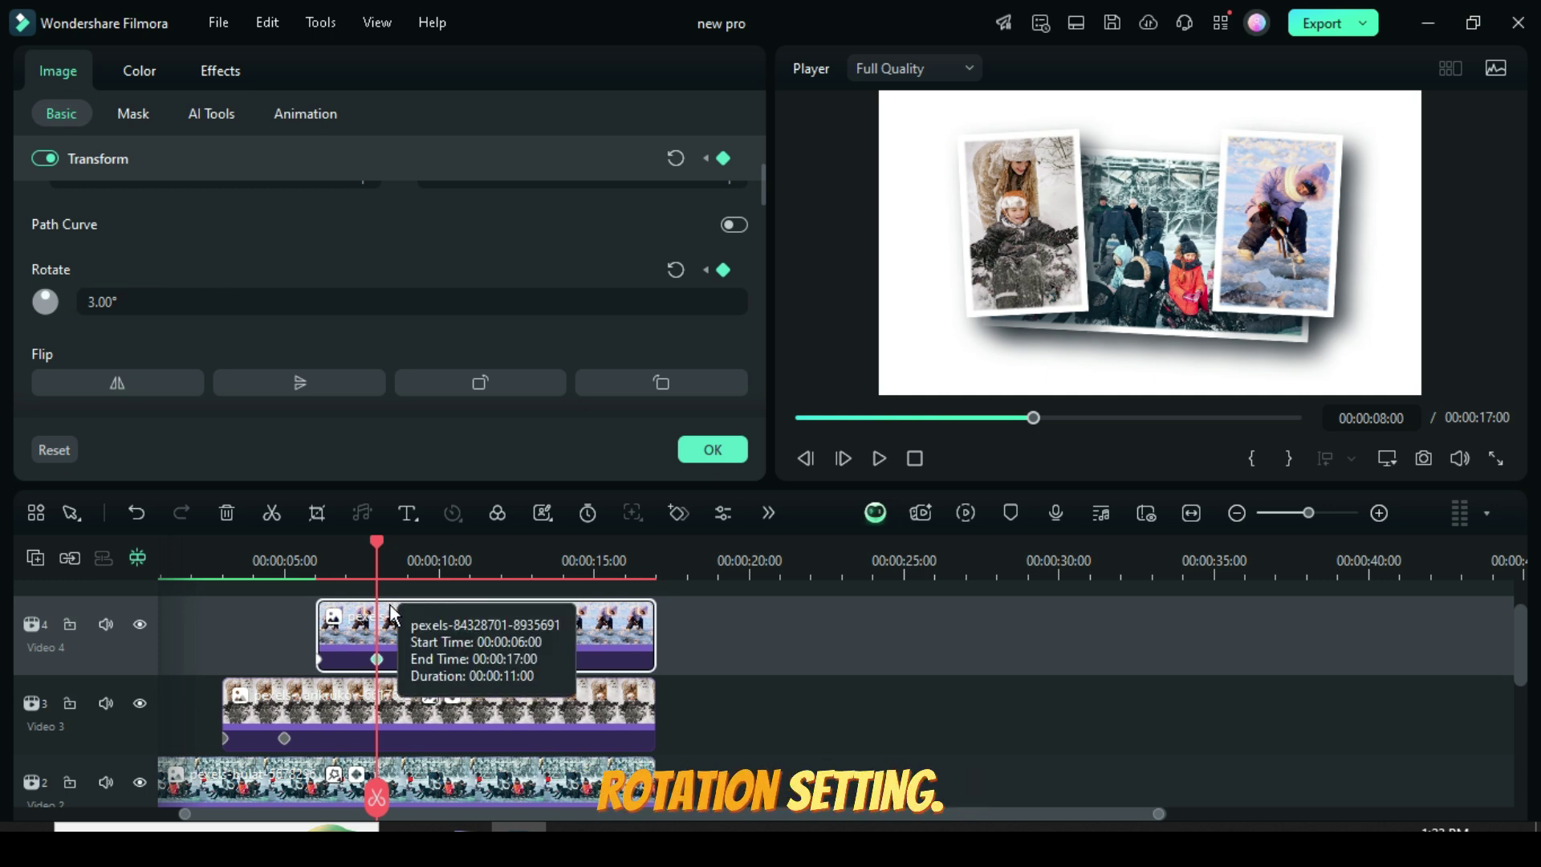
left_click_drag(377, 543, 409, 545)
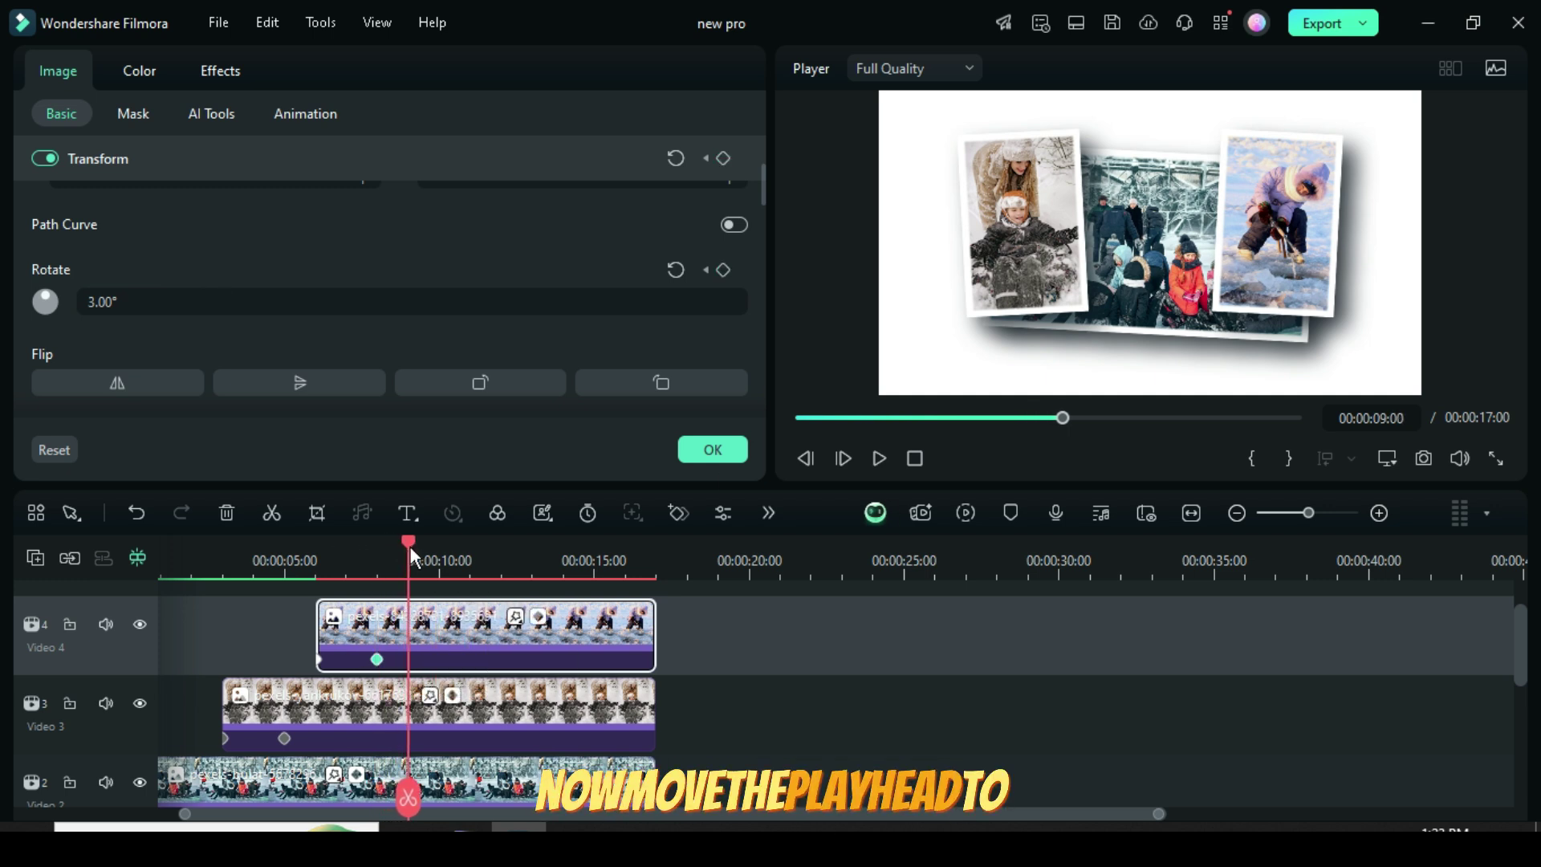
- Copy the Video 2 clip and paste it onto a newly added Video 5 track
scroll(490, 702, "down", 1)
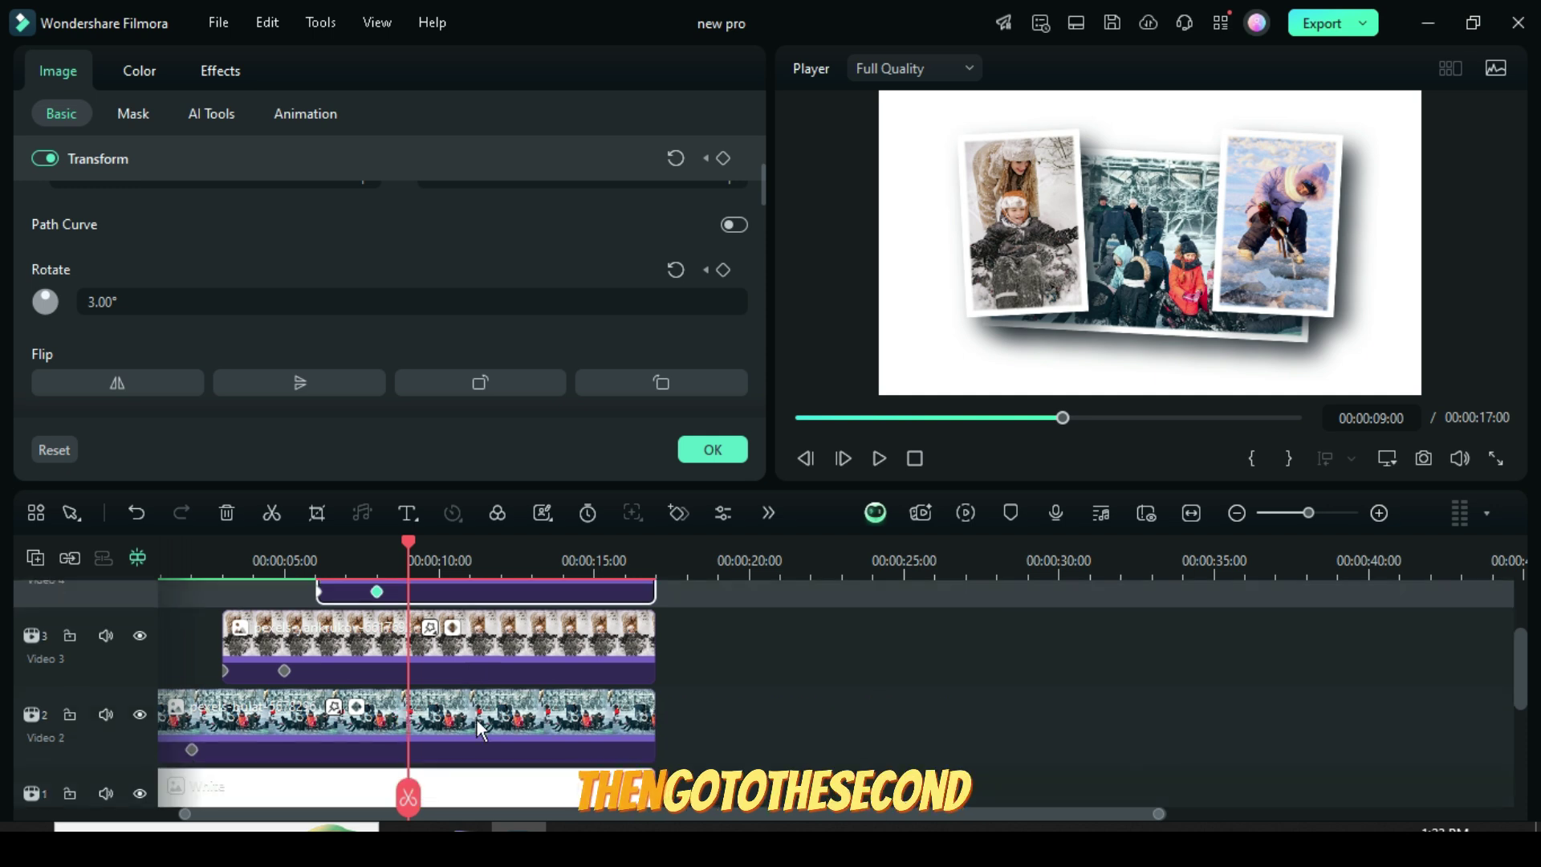
left_click(451, 725)
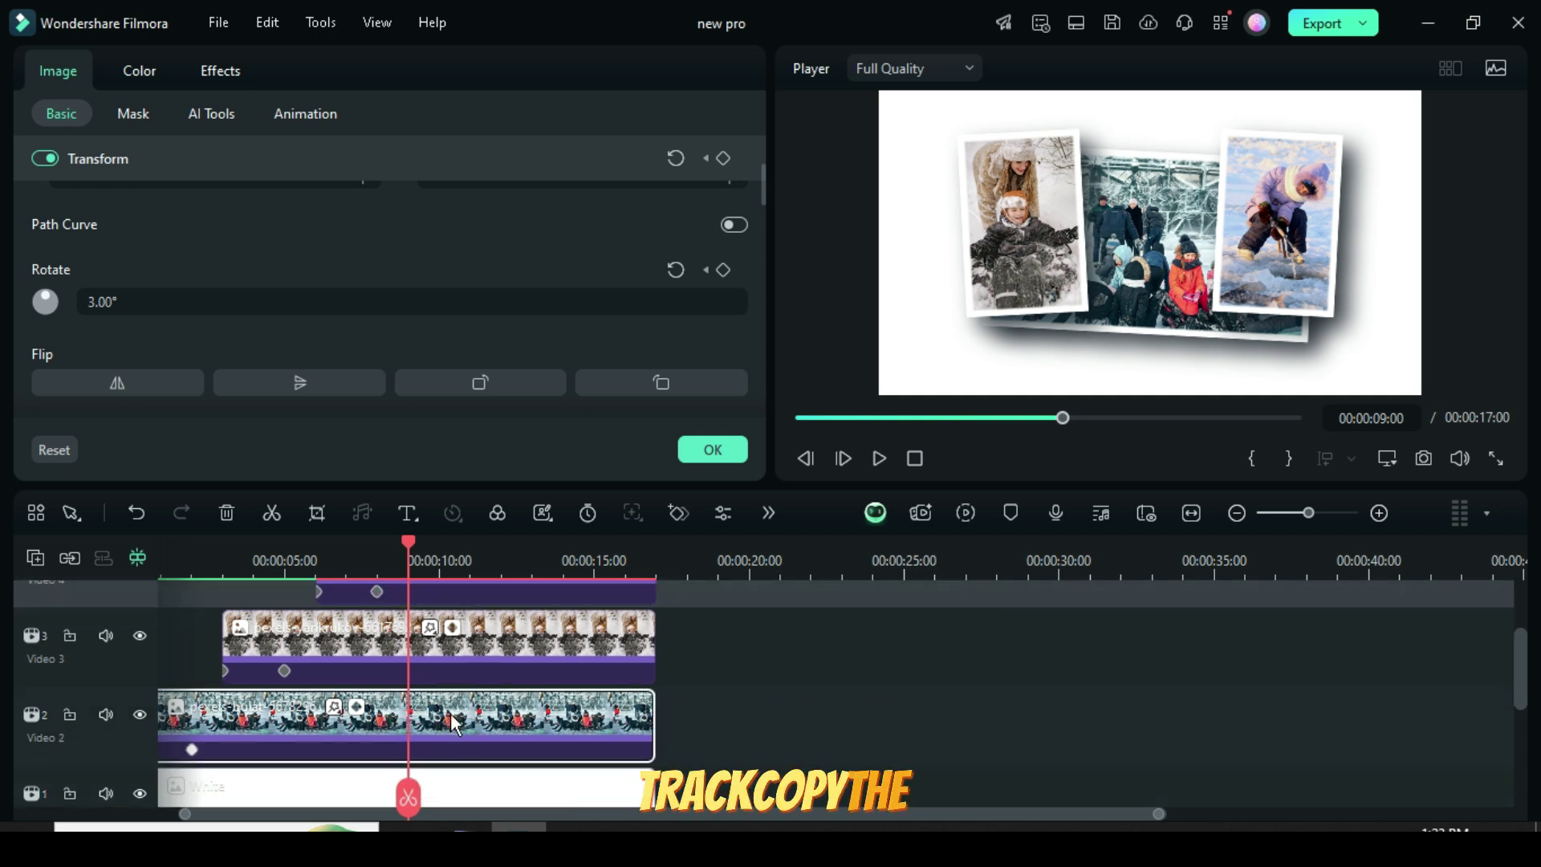
right_click(450, 714)
scroll(456, 704, "up", 2)
left_click(32, 559)
left_click(83, 593)
left_click(121, 674)
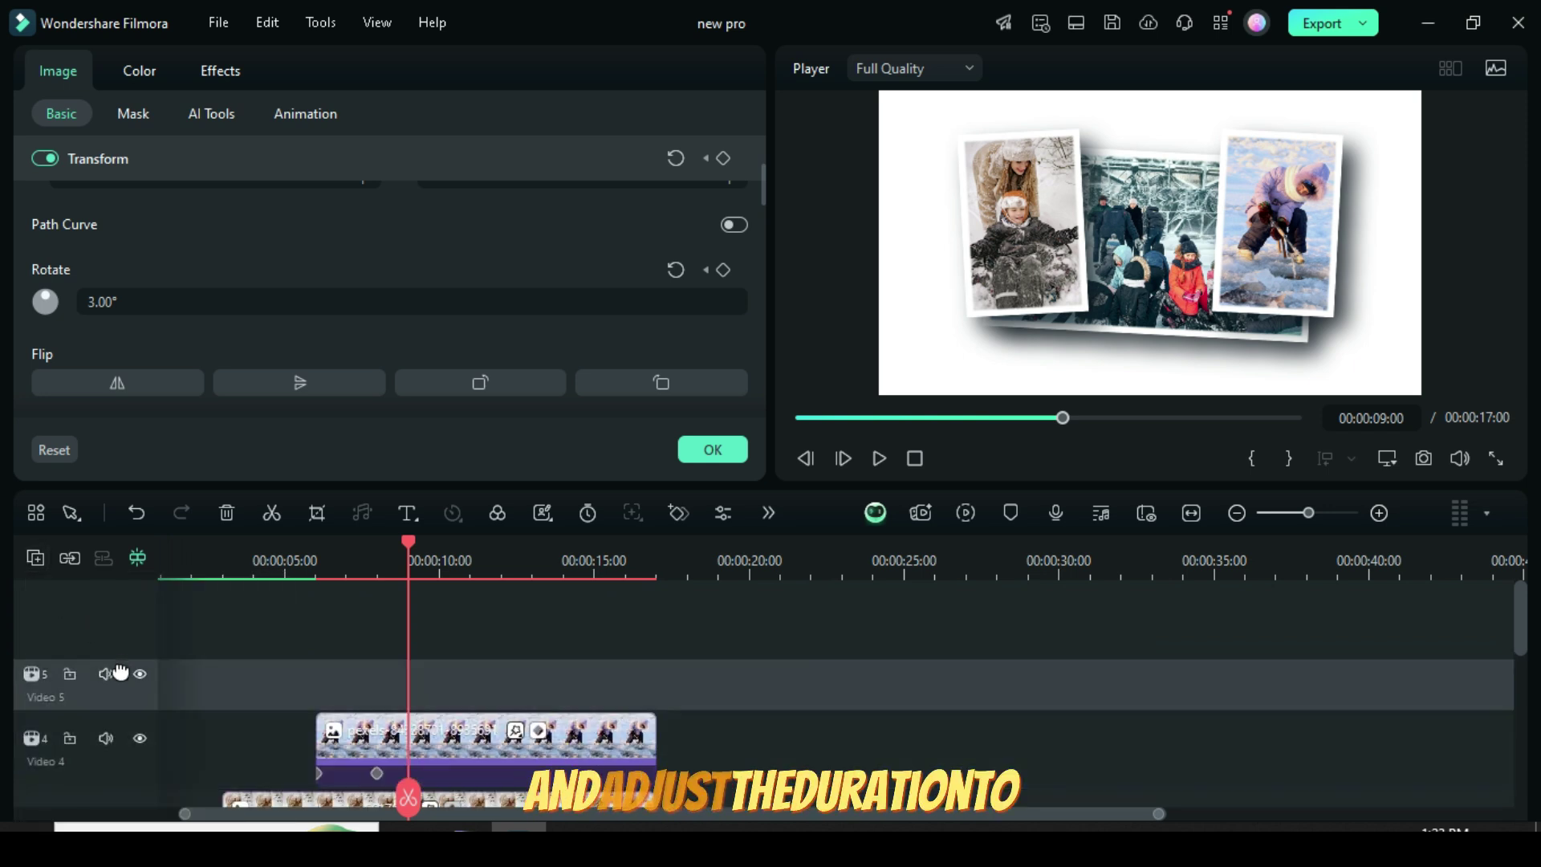
right_click(462, 679)
left_click(507, 79)
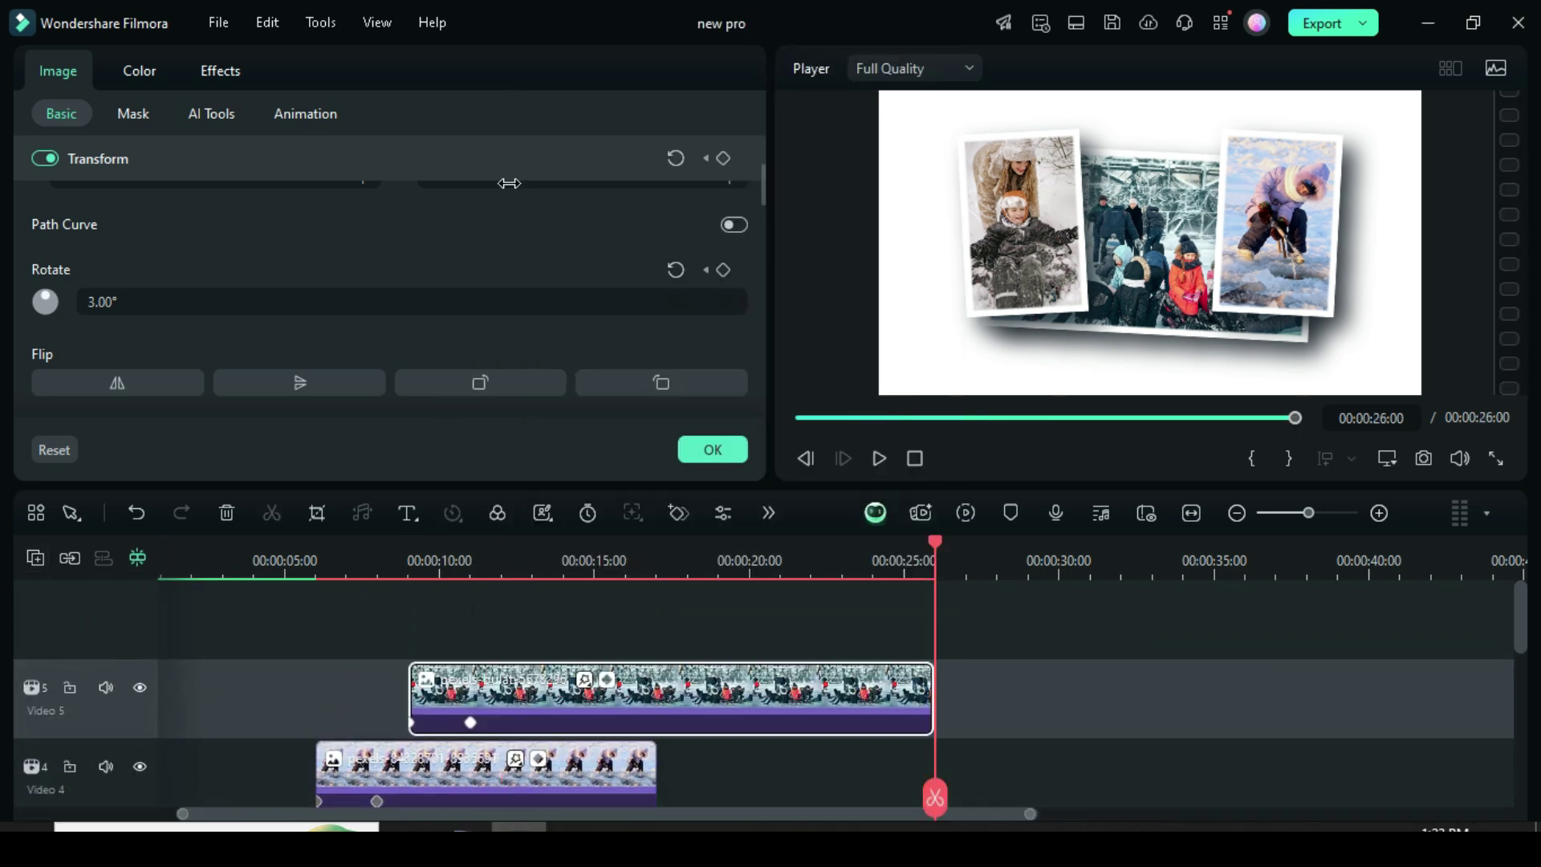
- Trim the Video 5 copy to end at 17 seconds and swap in the pexels-yankrukov snow photo
left_click_drag(924, 682, 653, 682)
key("Up")
left_click(701, 447)
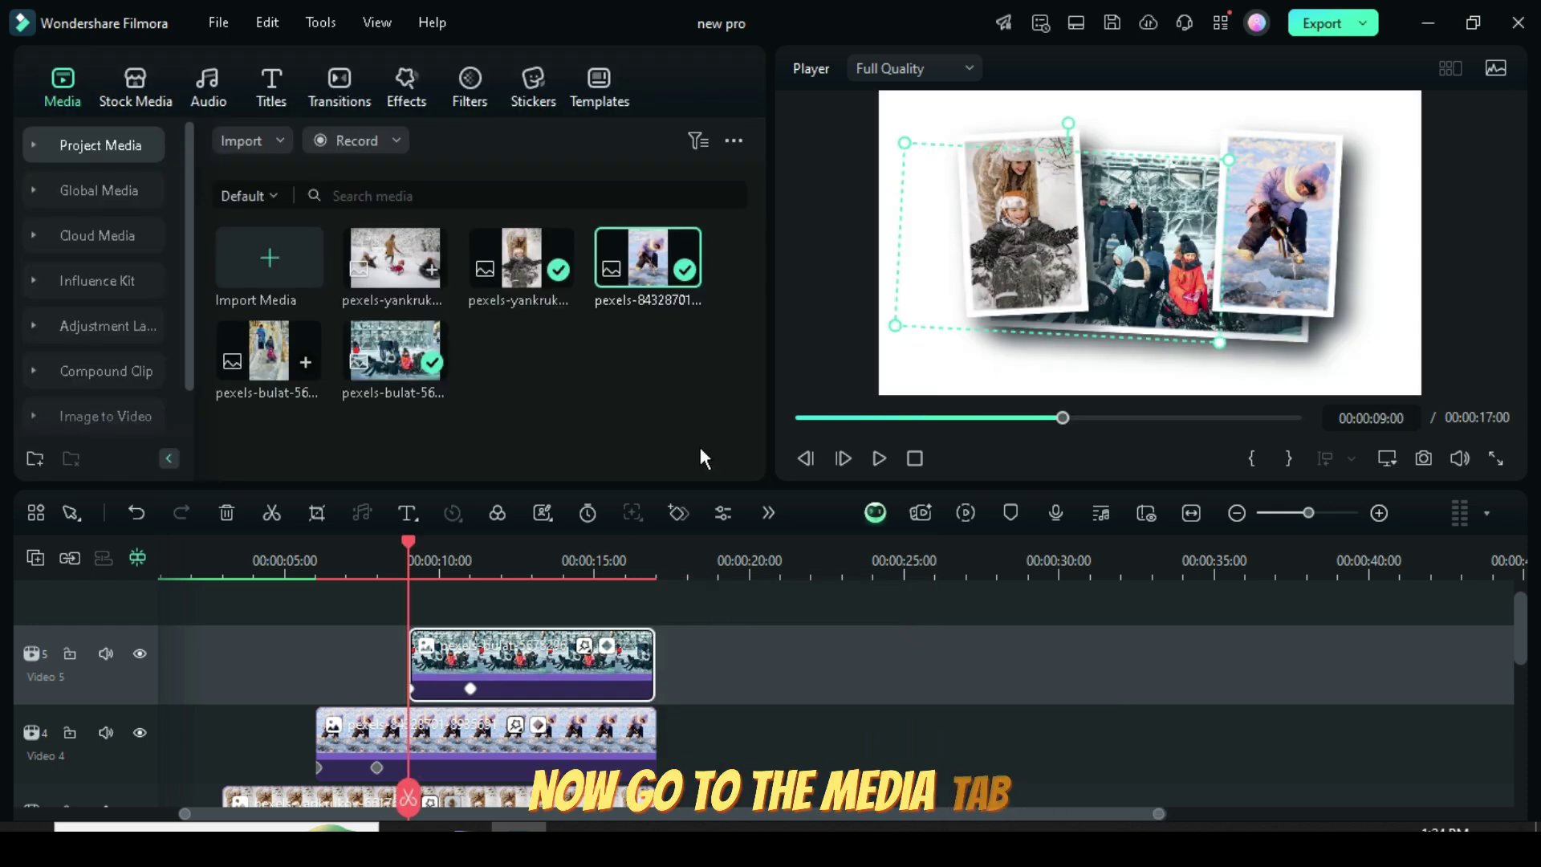
left_click_drag(402, 247, 491, 677)
- Set the Video 5 photo's rotation to -3° at both its 9 s and 11 s keyframes
double_click(512, 672)
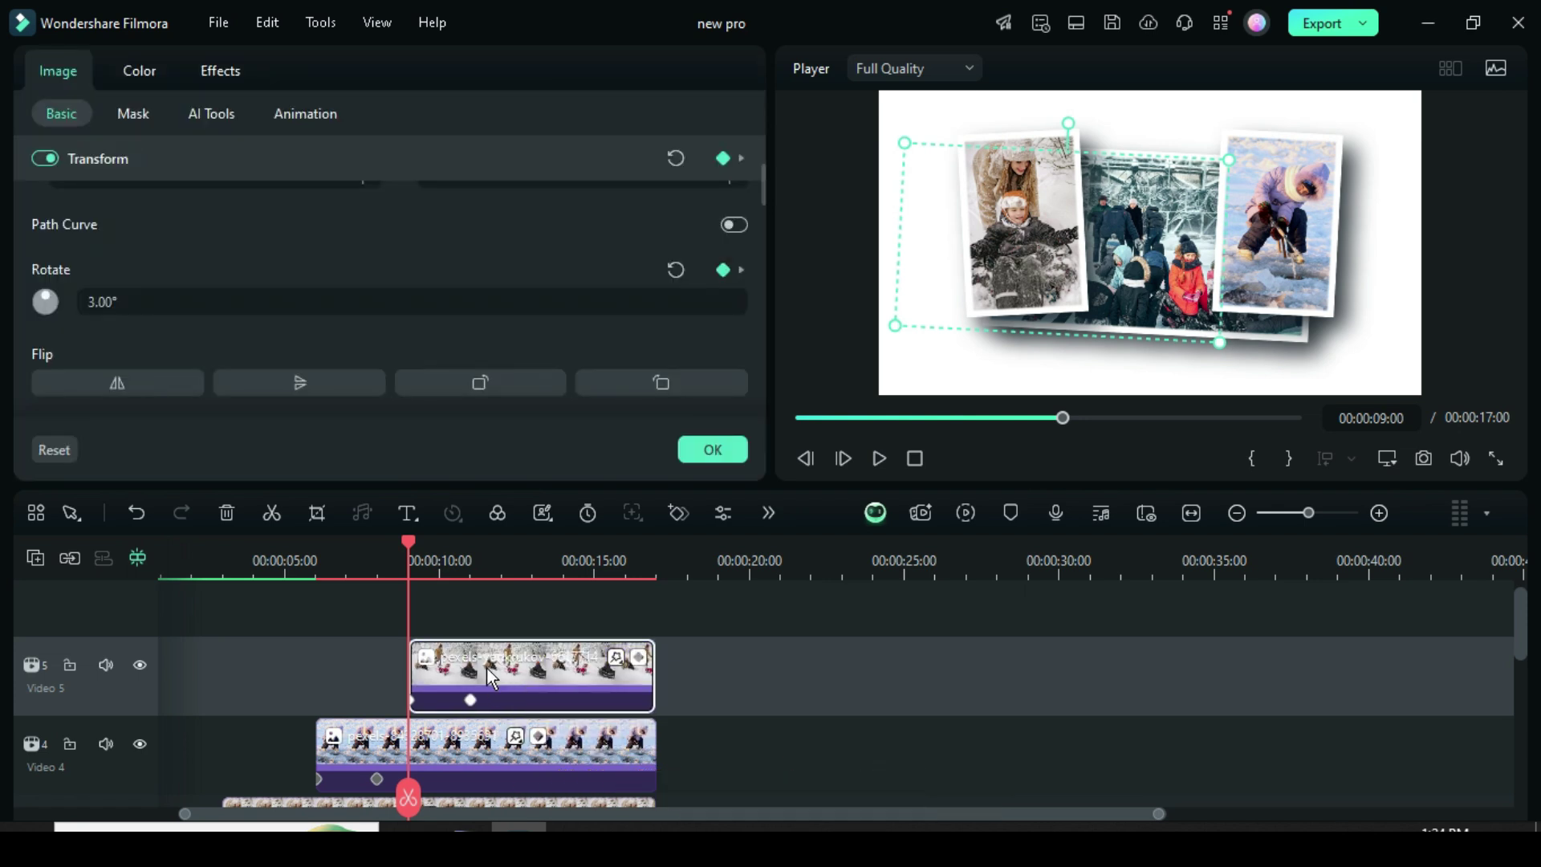
left_click(86, 301)
type("-")
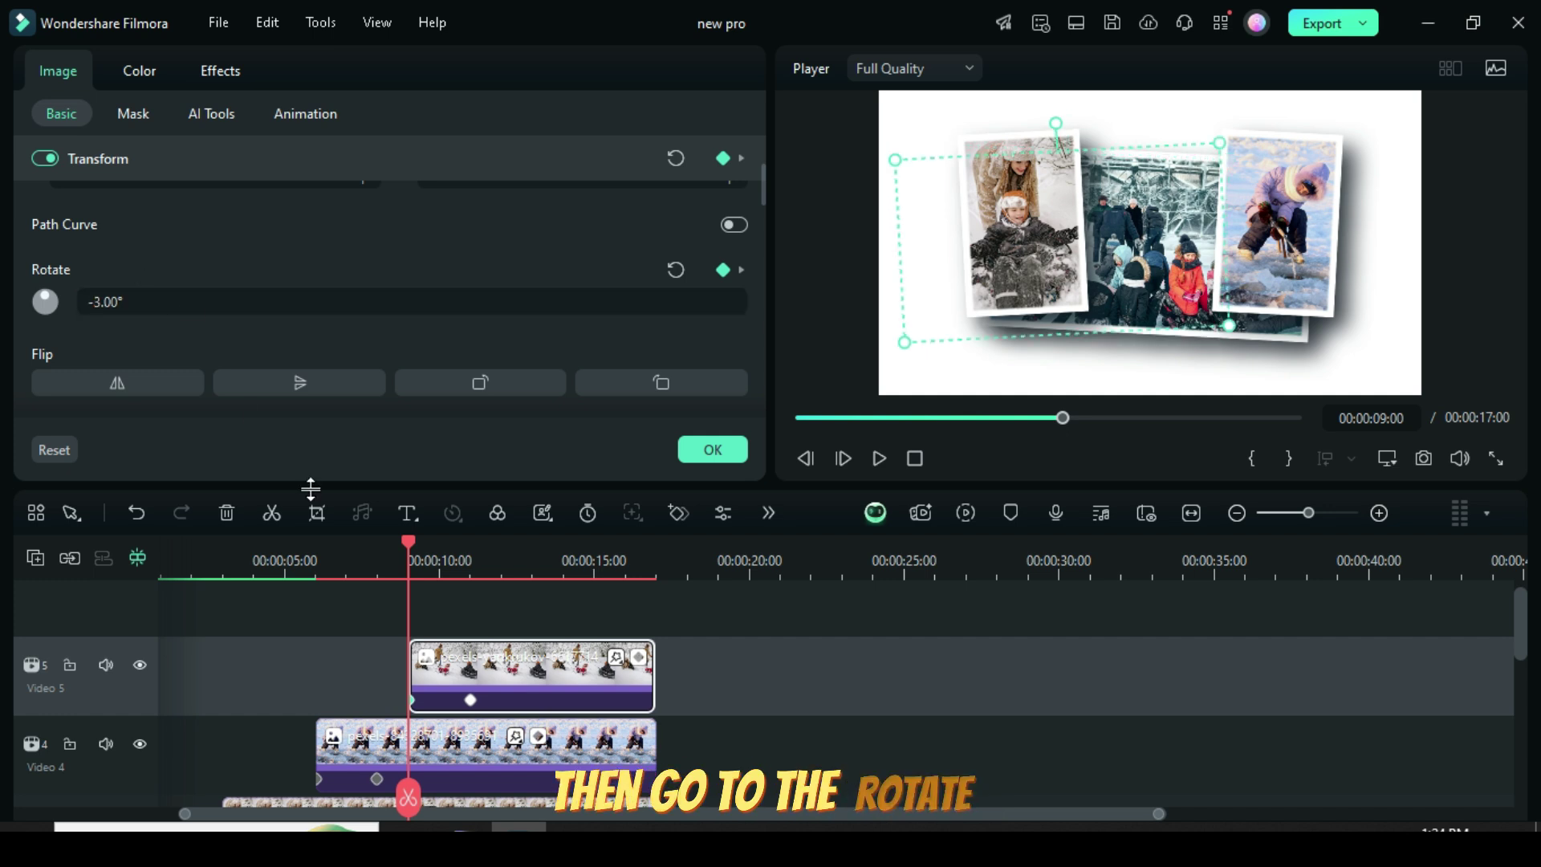
left_click(740, 270)
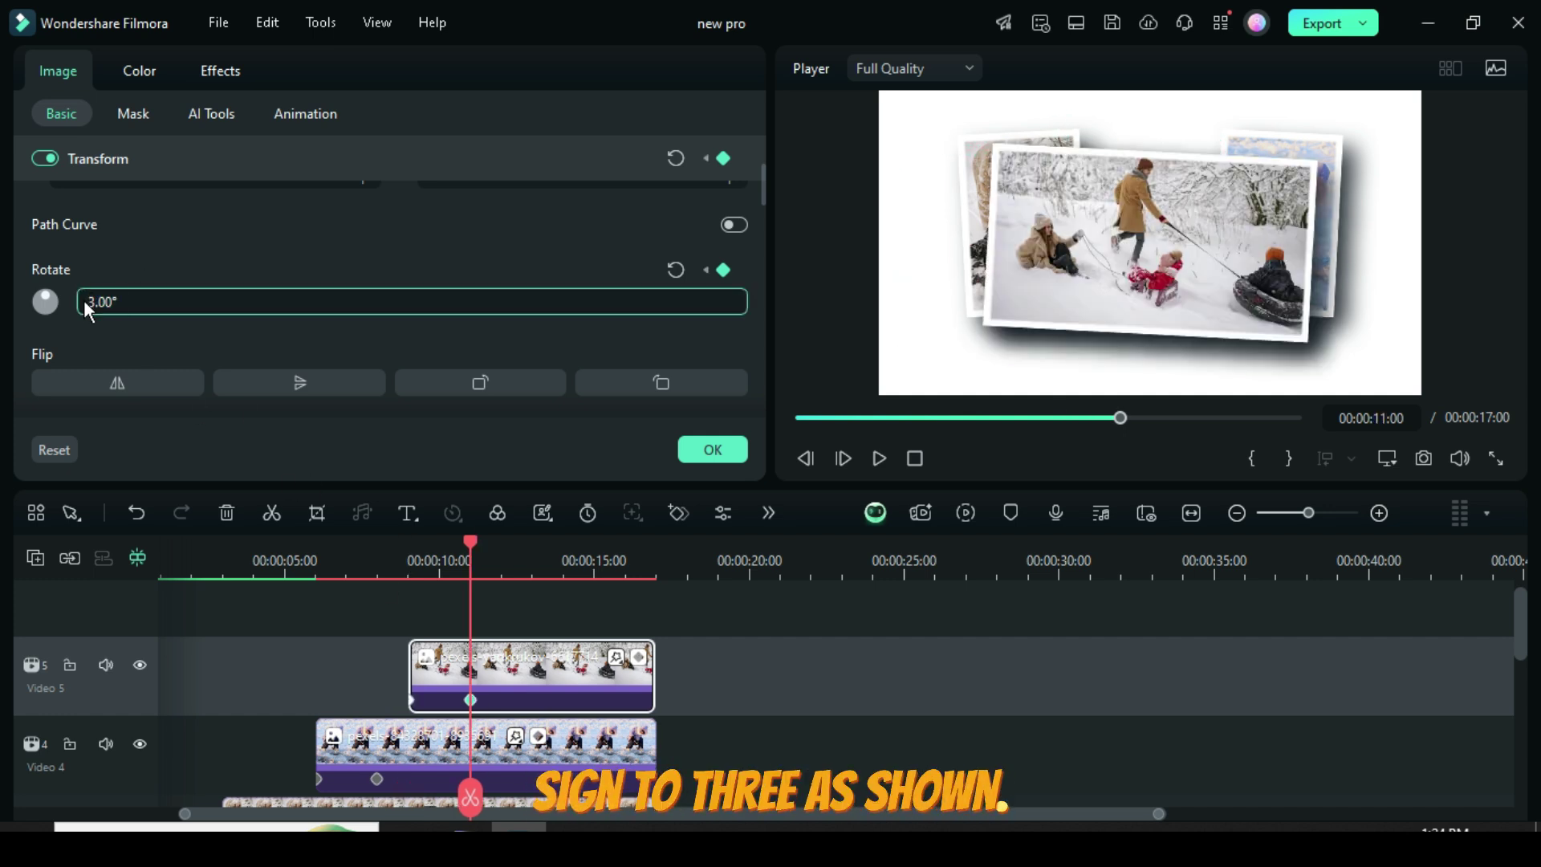
key("Return")
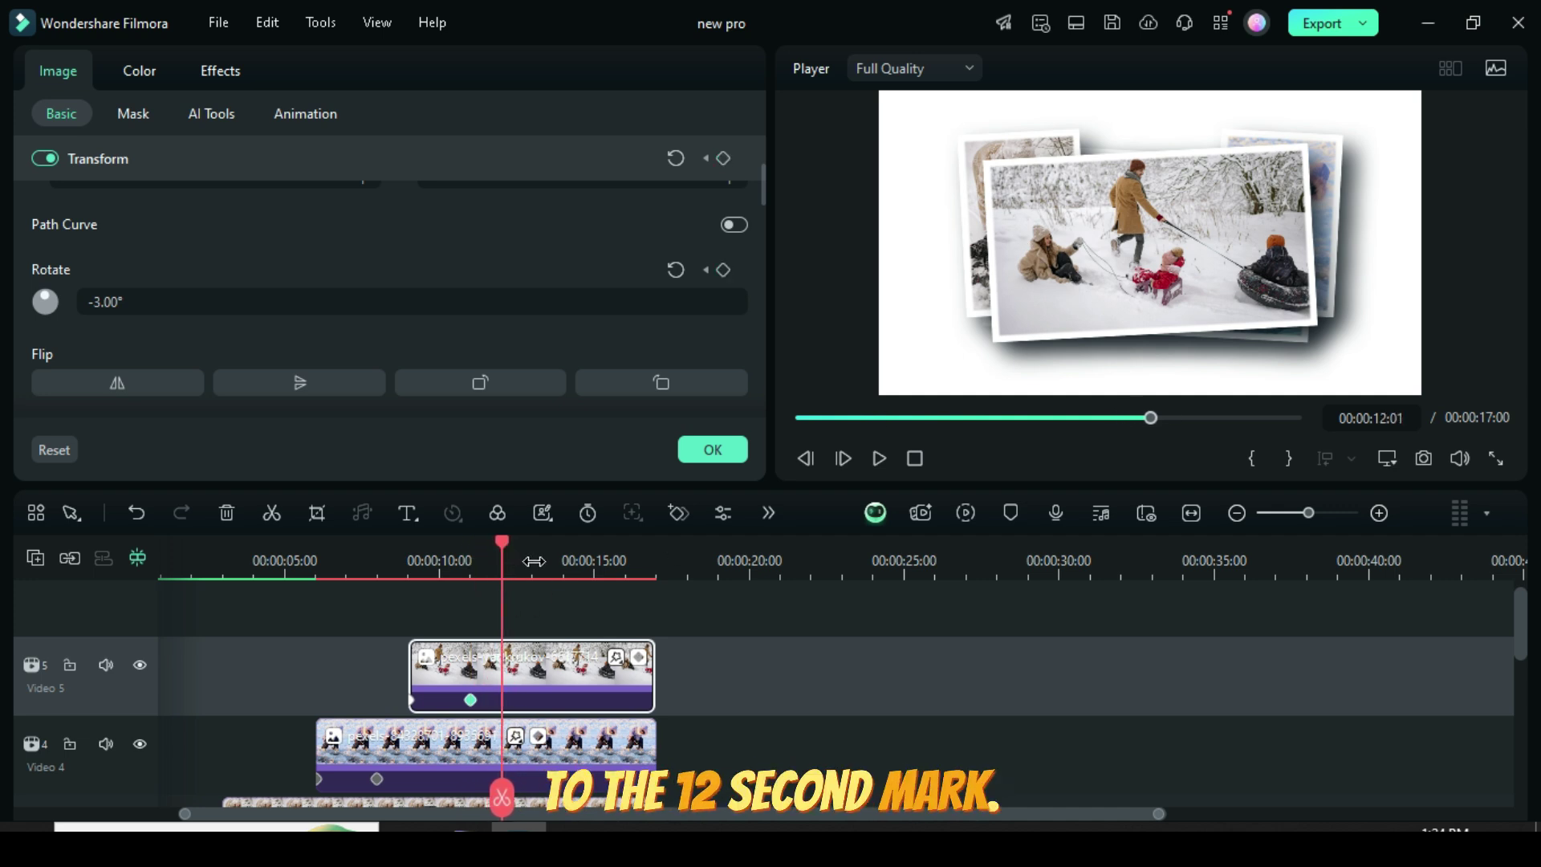
scroll(534, 561, "up", 1)
left_click(505, 543)
- Copy the Video 4 clip and paste it onto a newly added Video 6 track
scroll(552, 647, "down", 1)
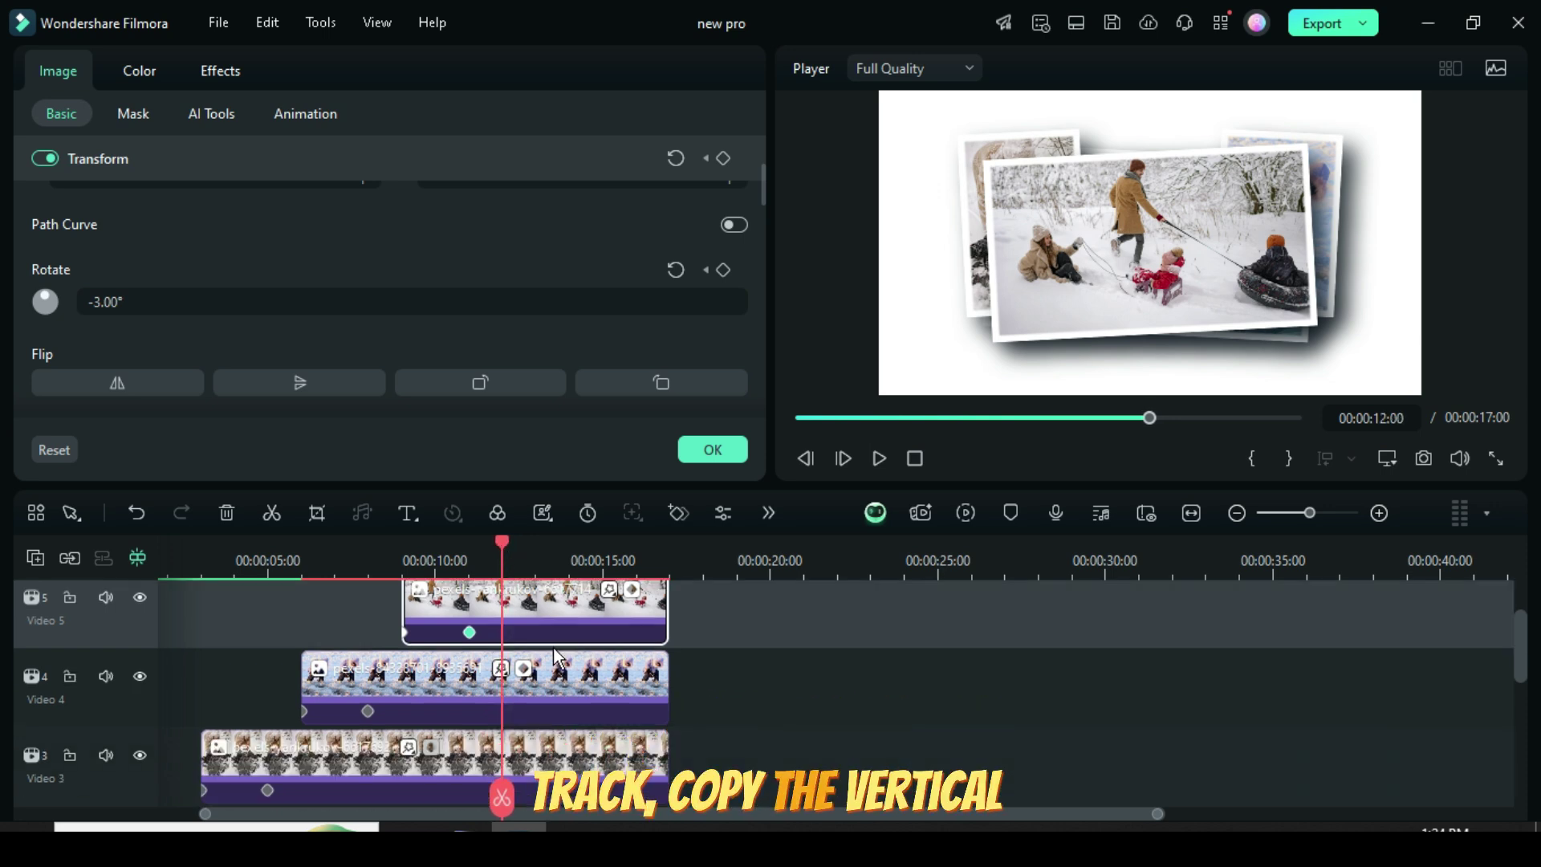
left_click(560, 675)
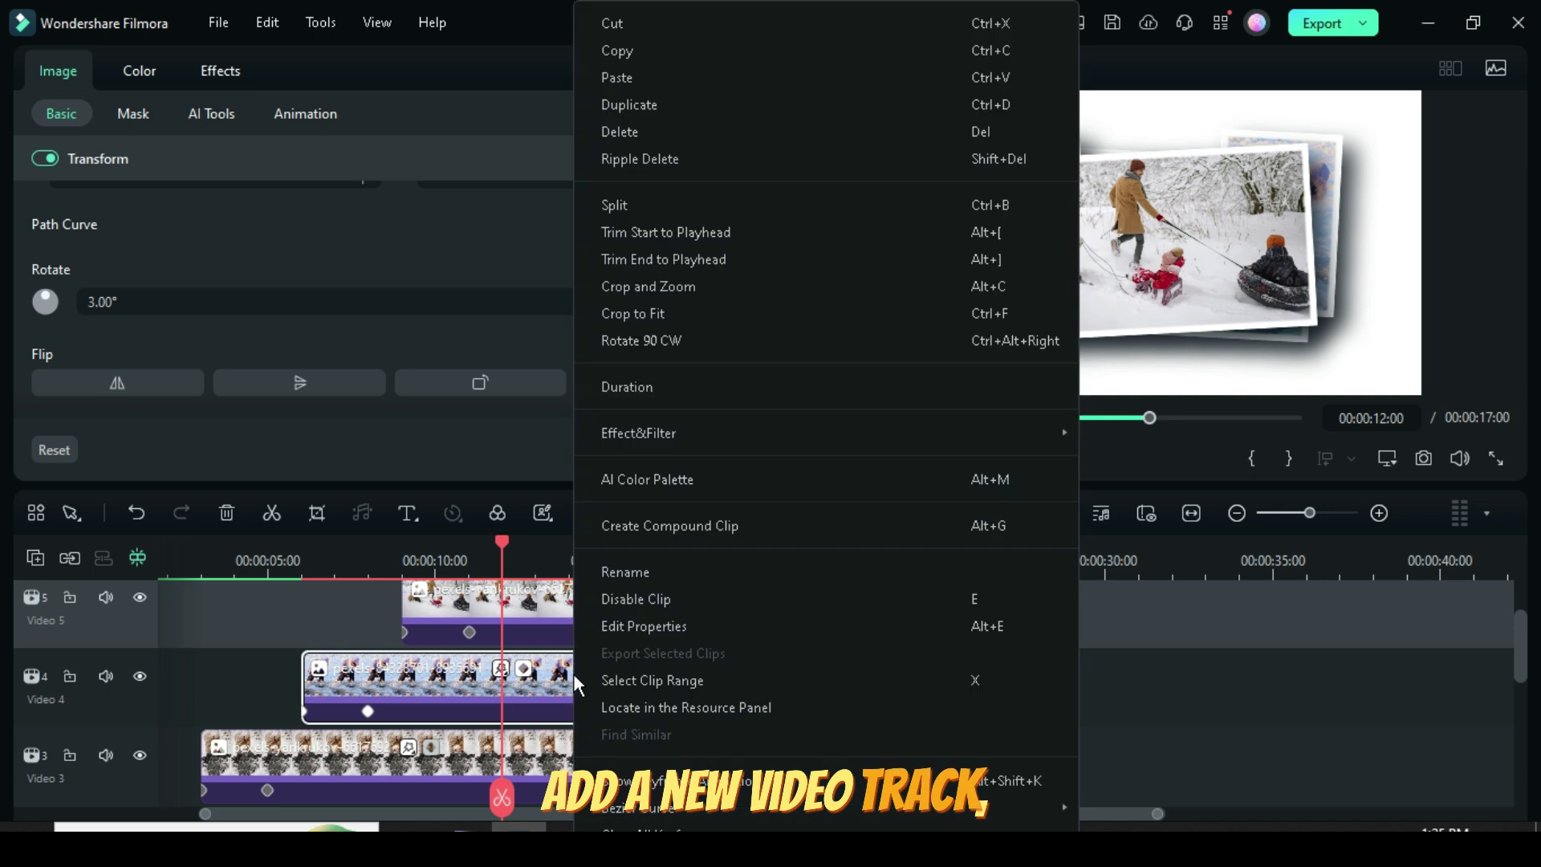
right_click(575, 676)
left_click(648, 51)
scroll(545, 621, "up", 1)
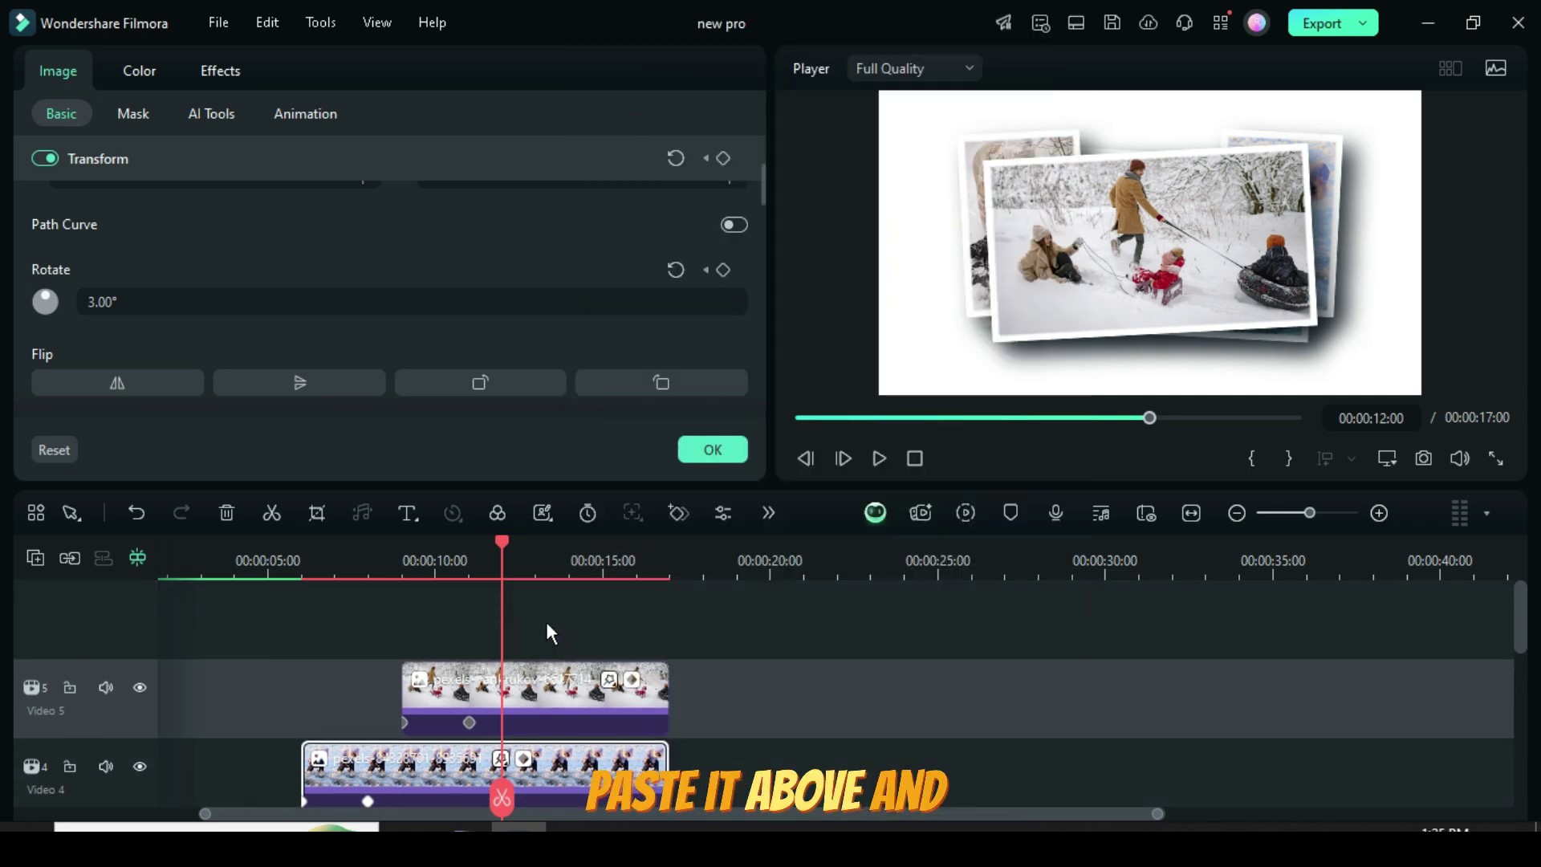
left_click(36, 557)
left_click(84, 588)
right_click(537, 678)
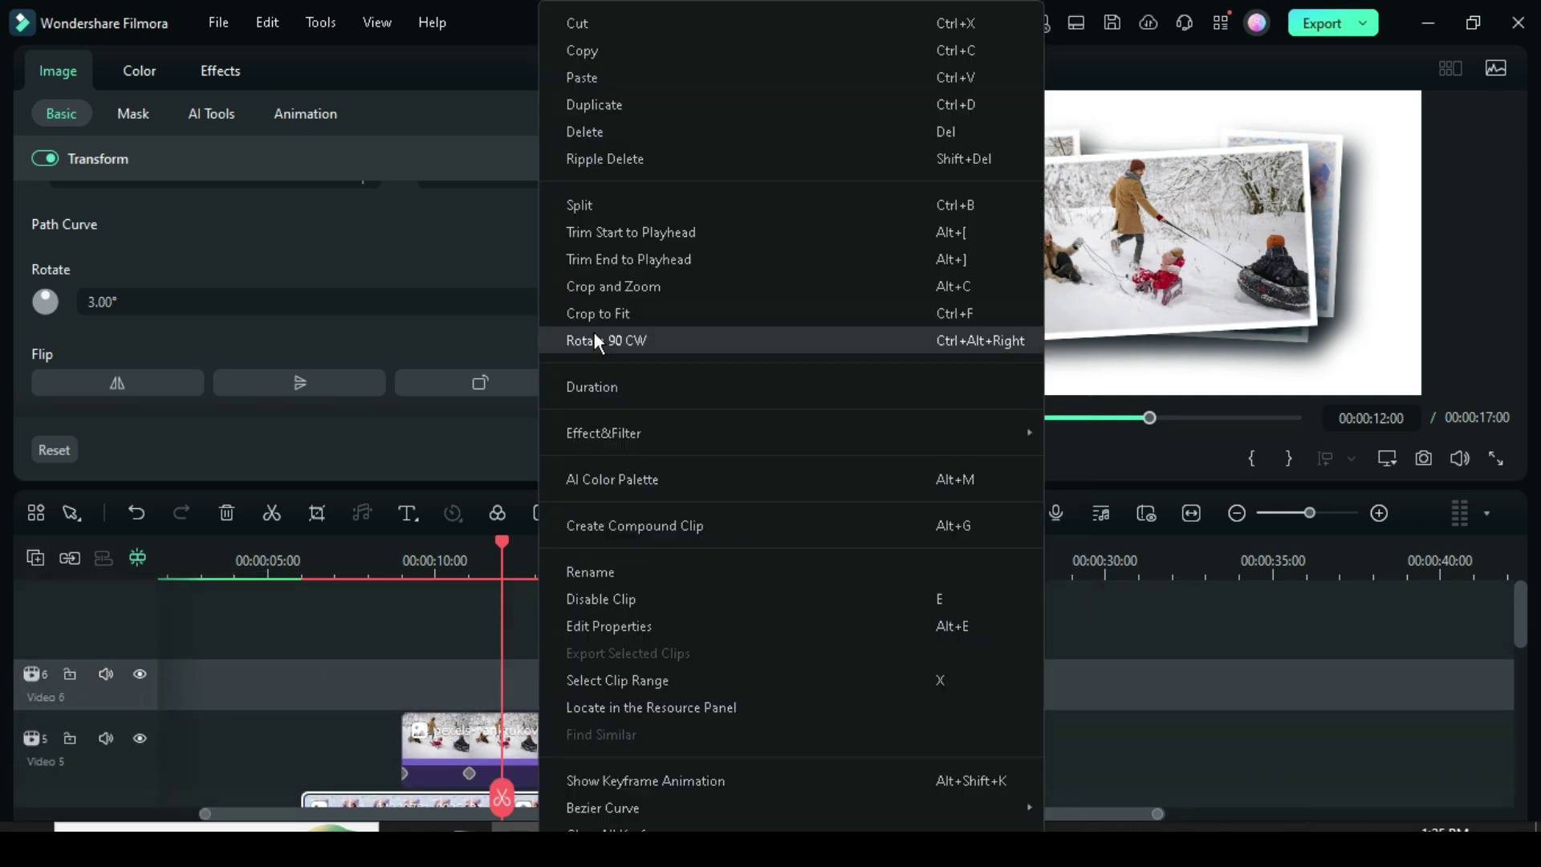
left_click(594, 77)
- Trim the Video 6 copy to end at 17 seconds and replace it with pexels-bulat-5678291
scroll(682, 647, "down", 1)
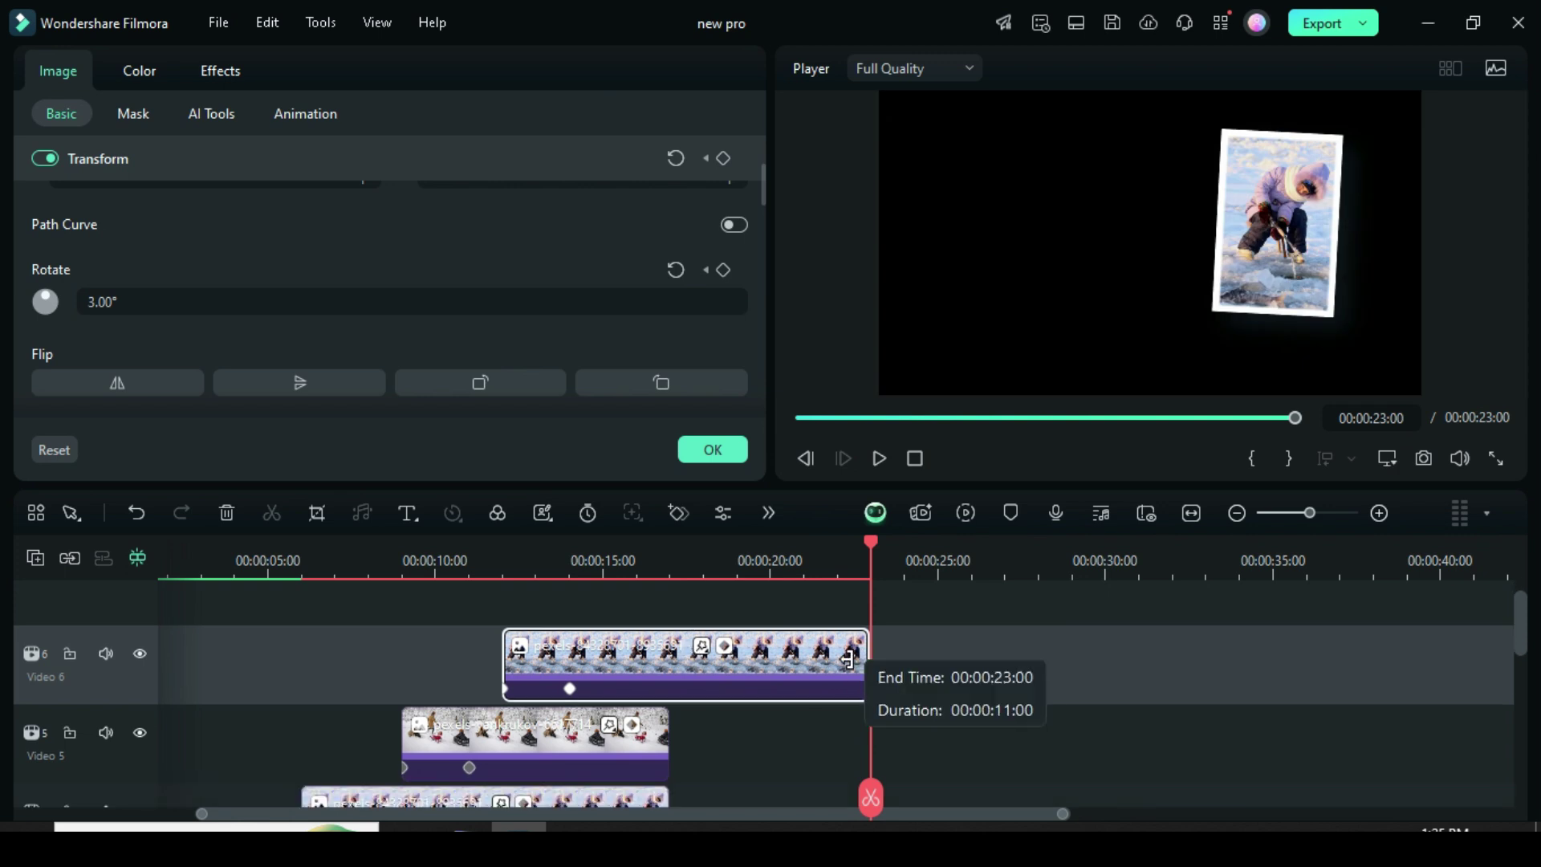
left_click_drag(860, 659, 668, 659)
left_click(706, 158)
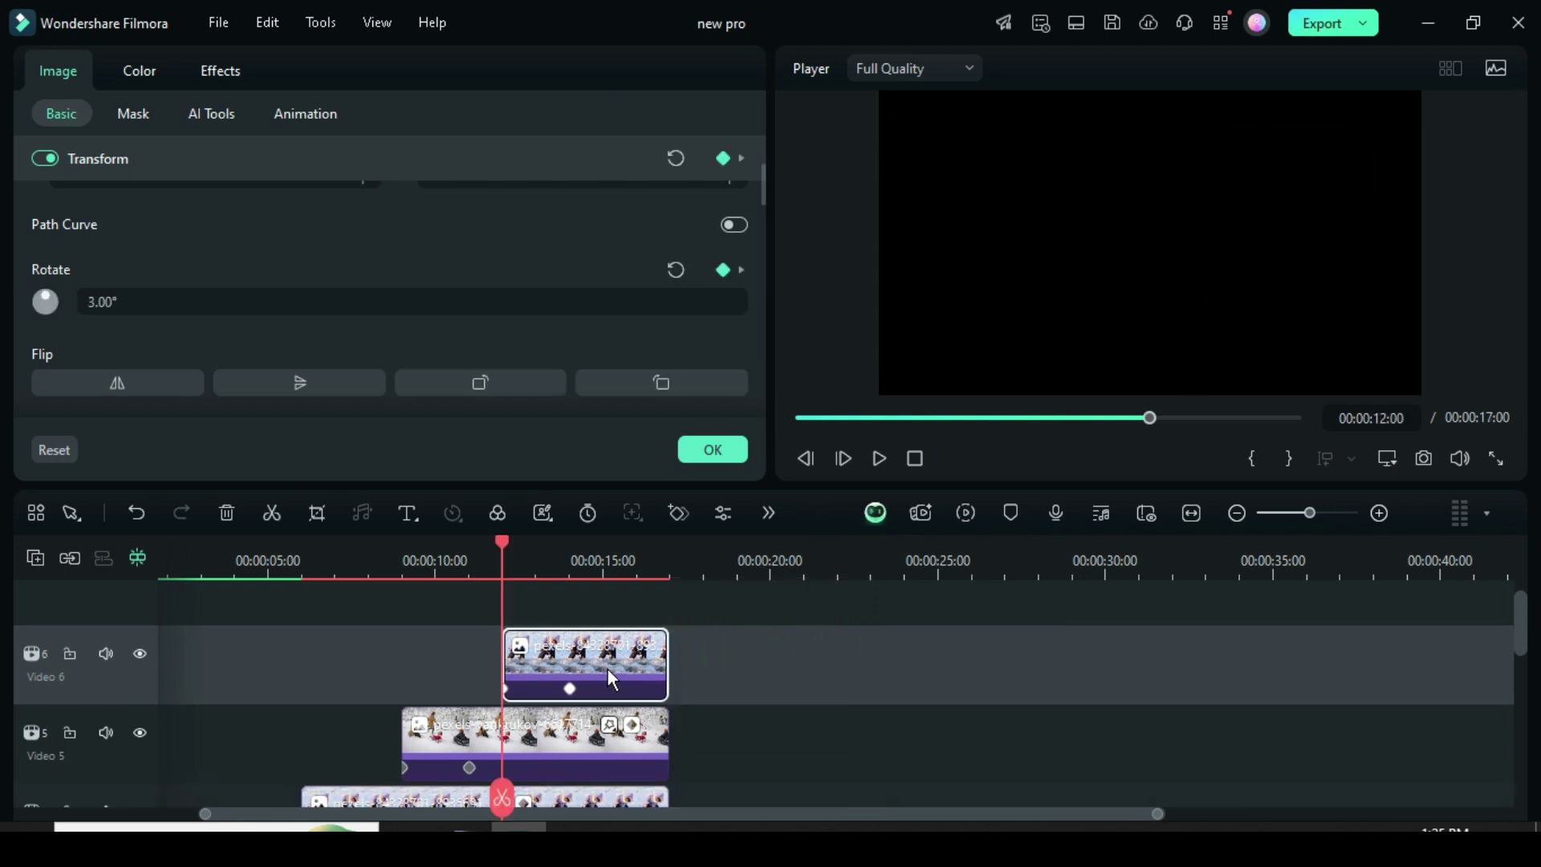
left_click(712, 449)
left_click_drag(277, 338, 562, 643)
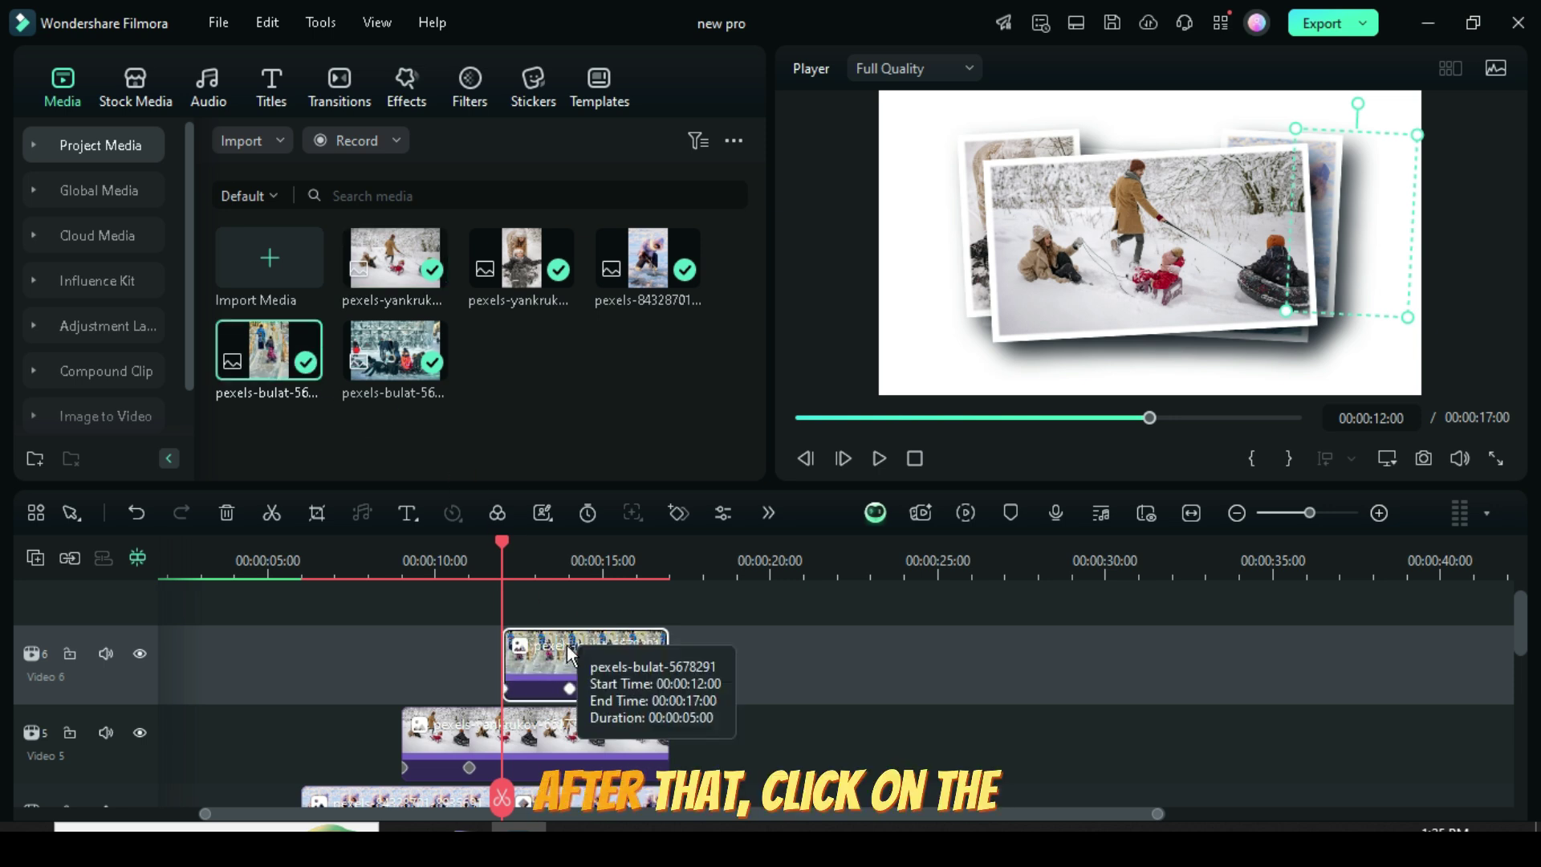
- At the 14 s keyframe, reset the Video 6 photo's position to 0,0 and rotation to 0°
left_click(570, 689)
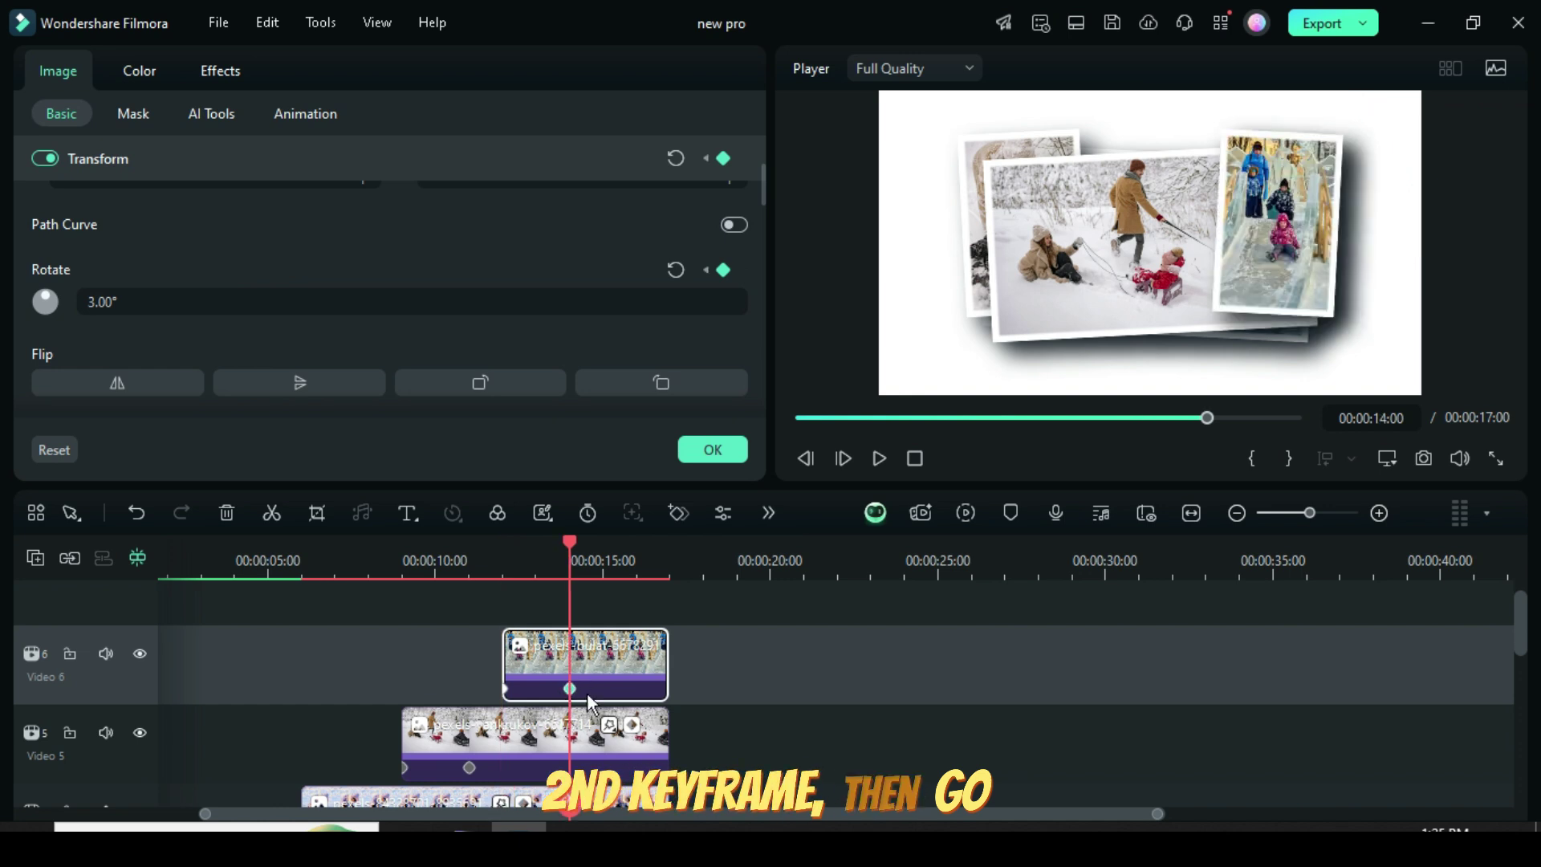
left_click_drag(759, 192, 762, 163)
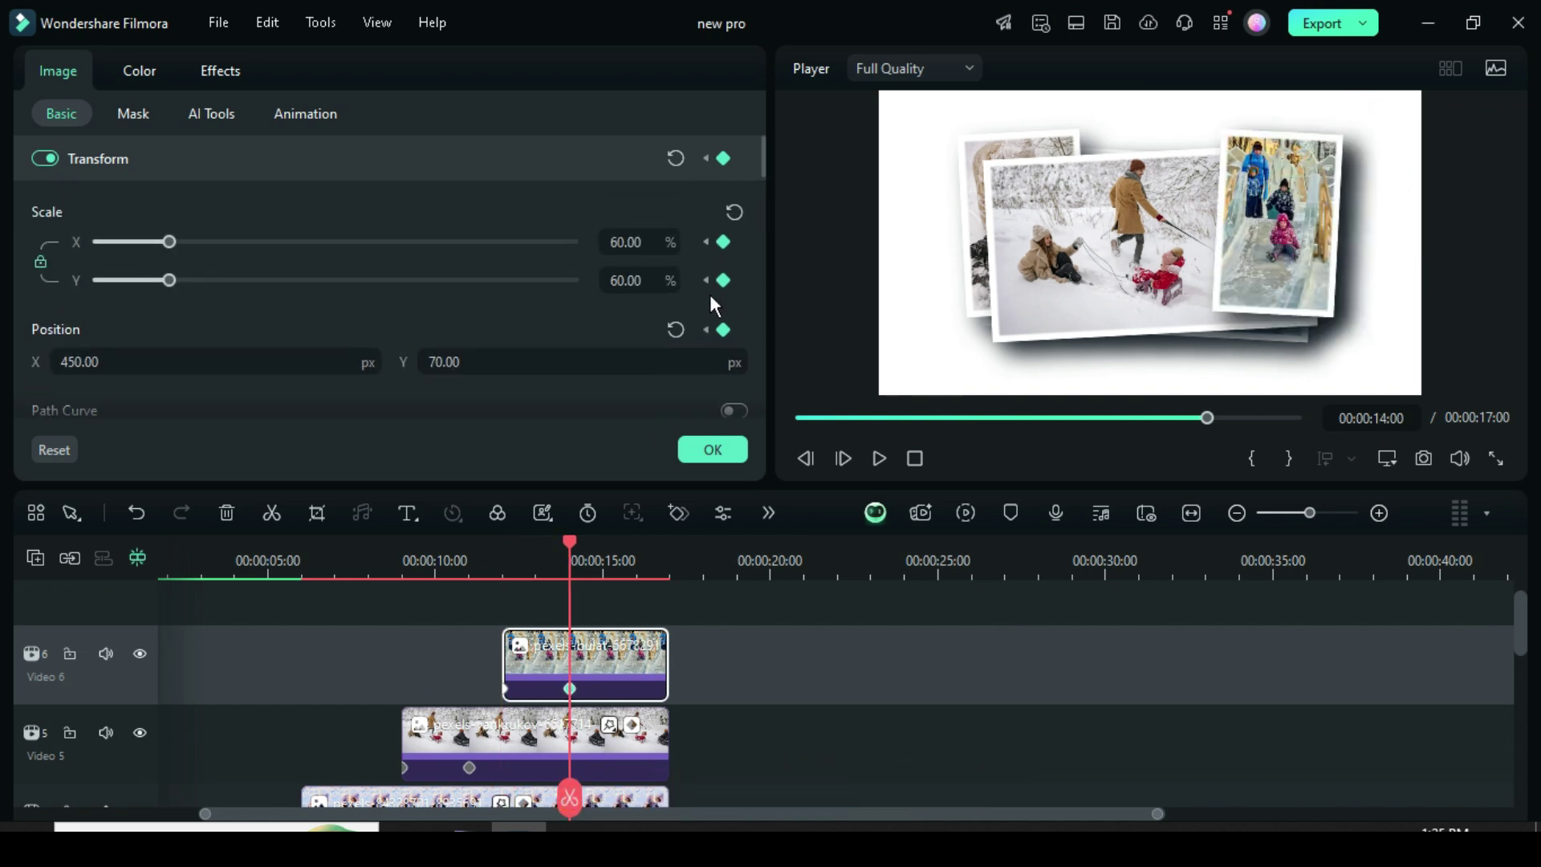
left_click(672, 333)
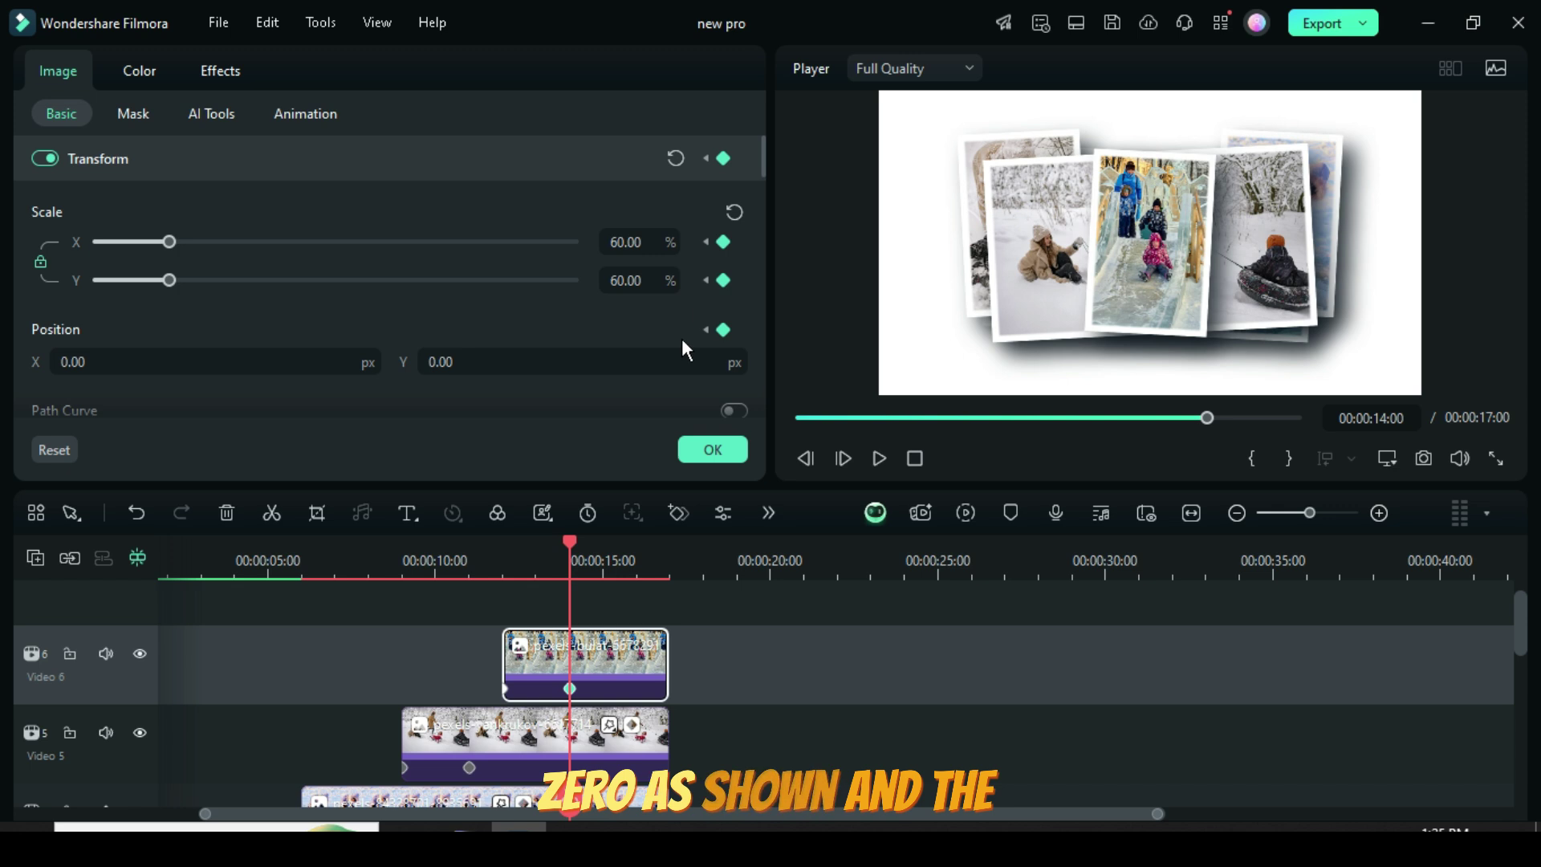
scroll(762, 153, "down", 3)
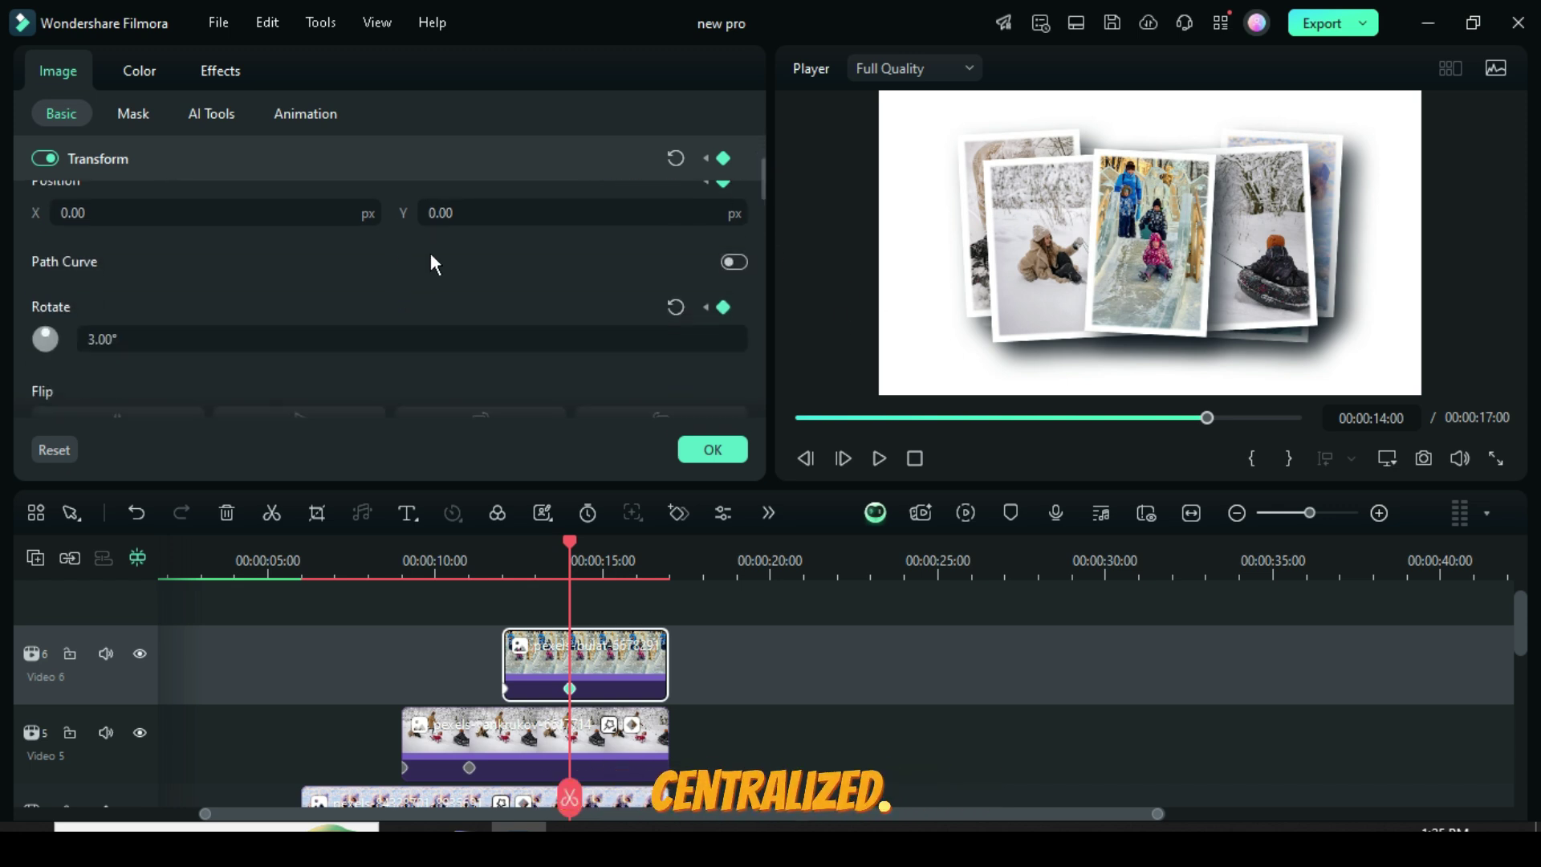
left_click(675, 308)
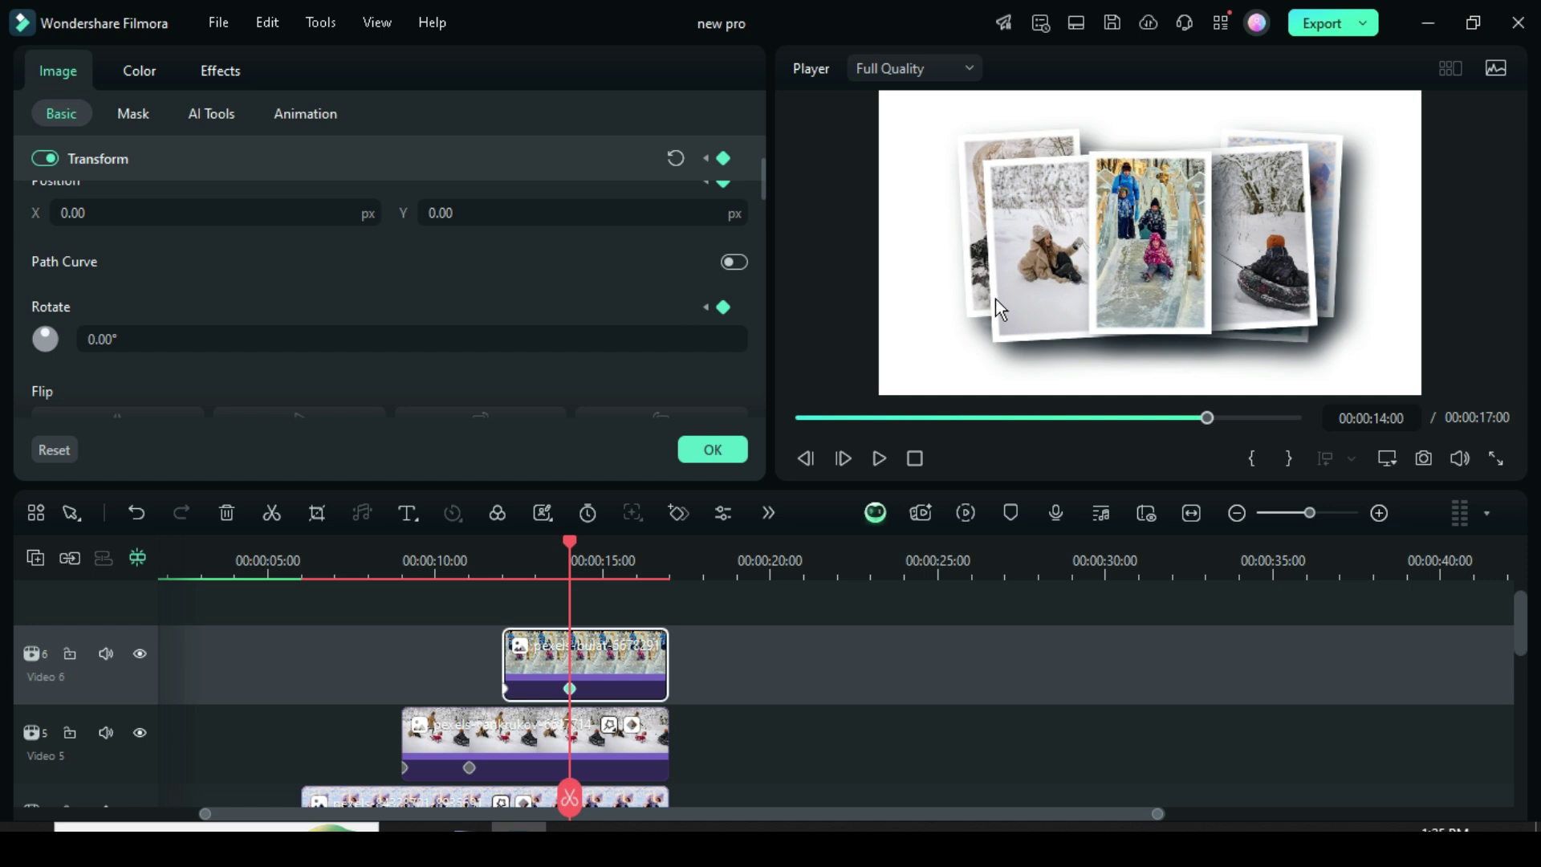
left_click(505, 689)
- Set the Video 6 photo's 12 s keyframe position to X 0 and Y -176
left_click_drag(762, 182, 762, 160)
left_click(107, 354)
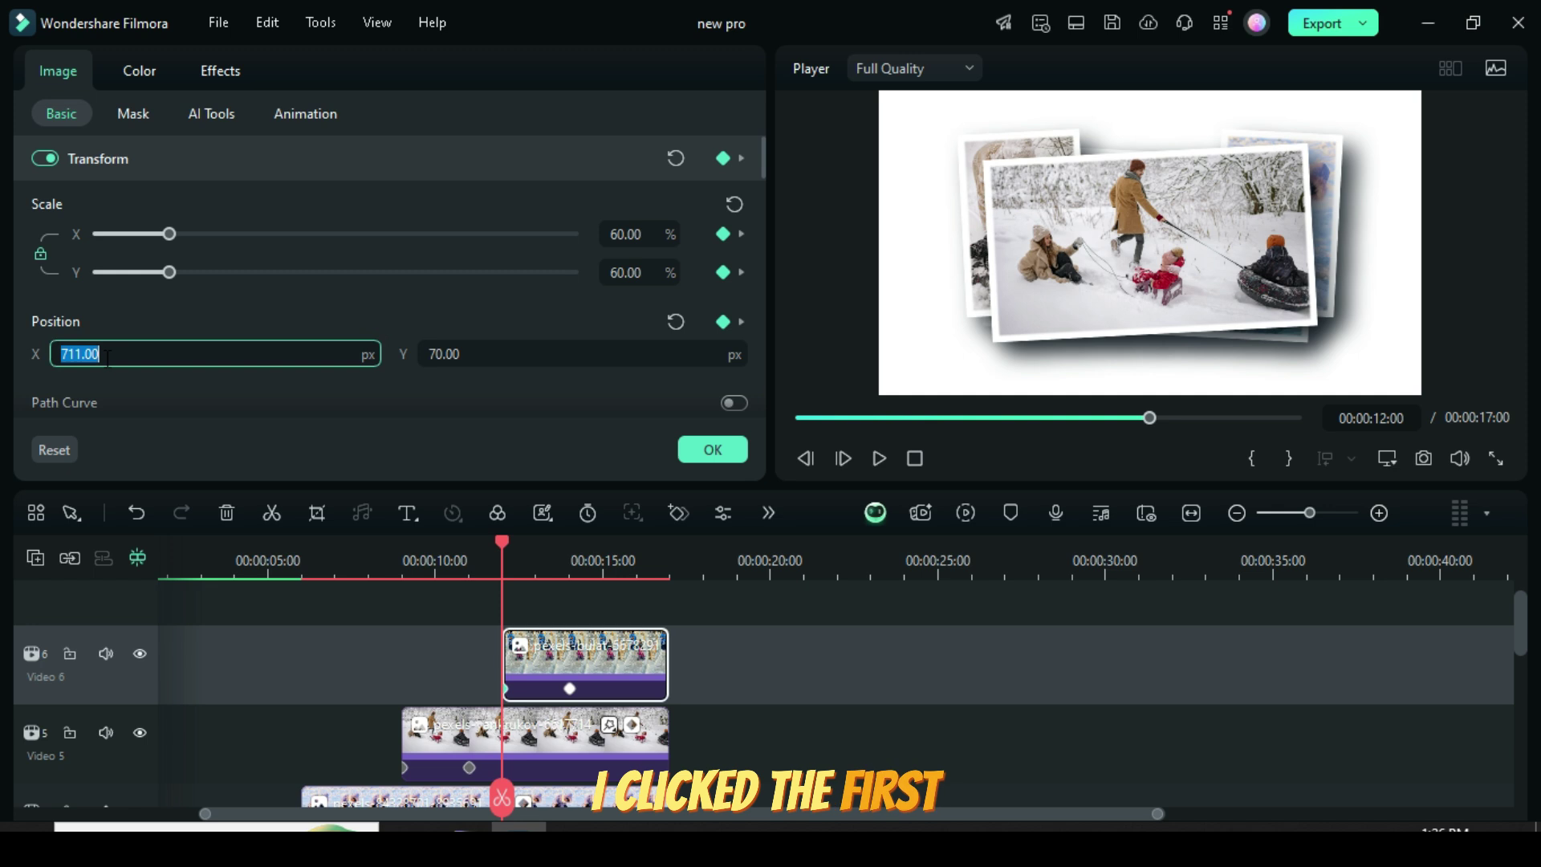
type("0")
key("Return")
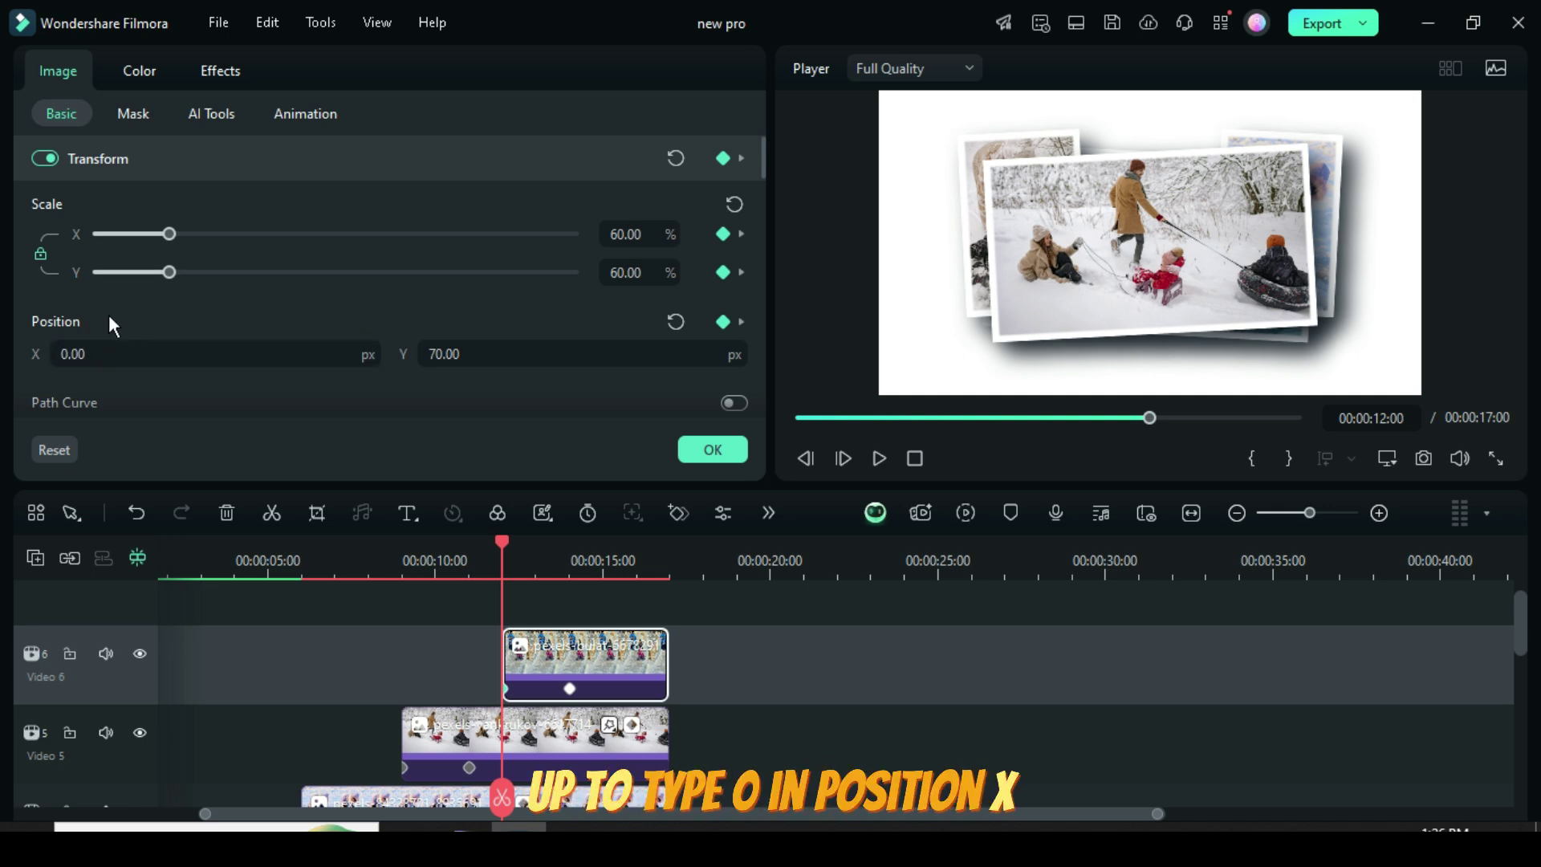
left_click(444, 354)
type("-17")
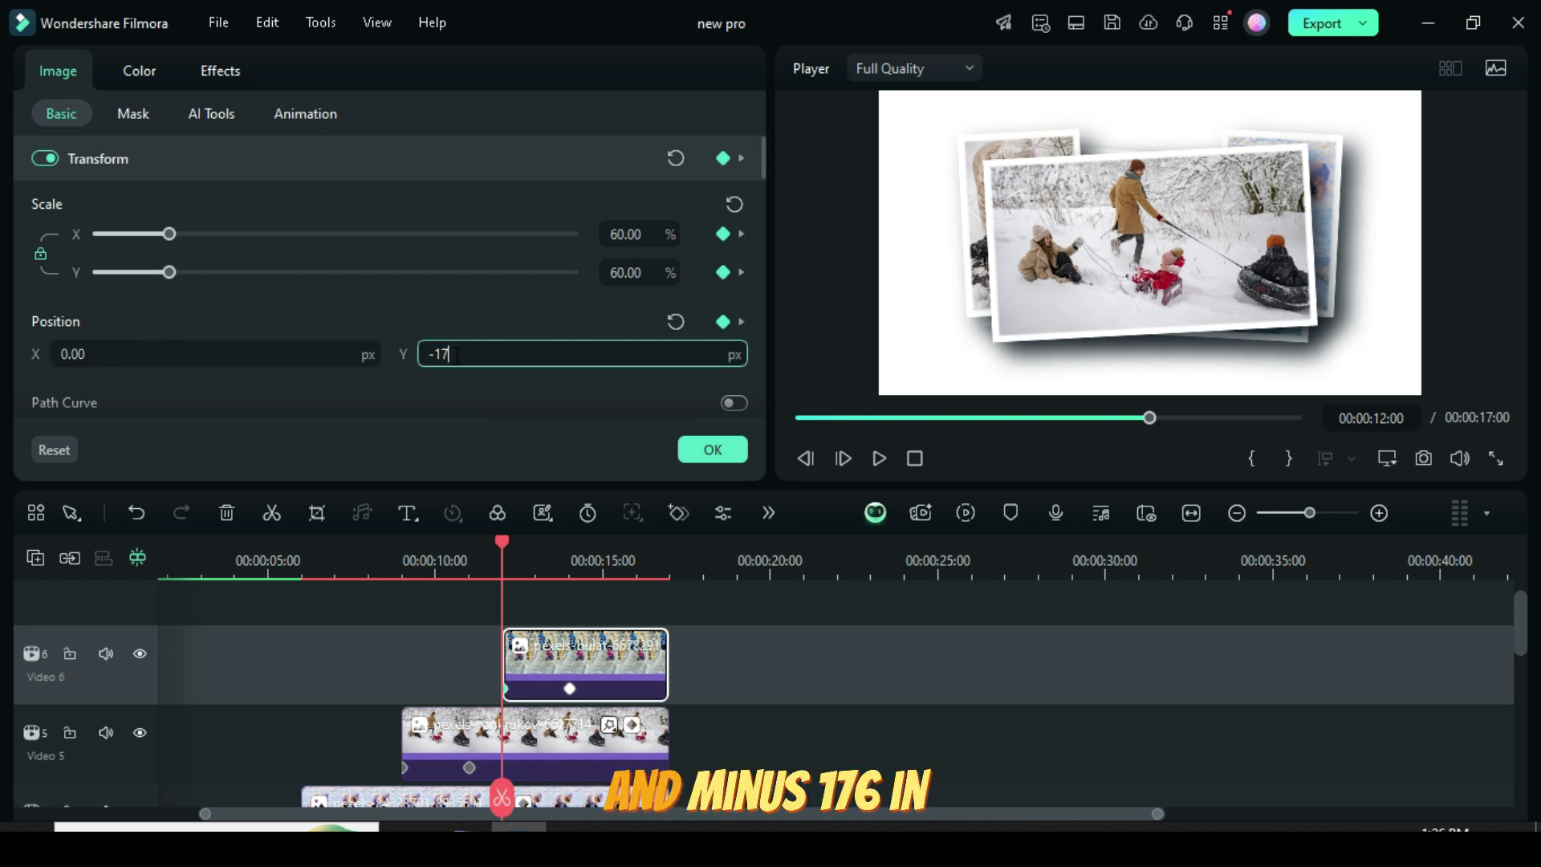
type("6")
key("Return")
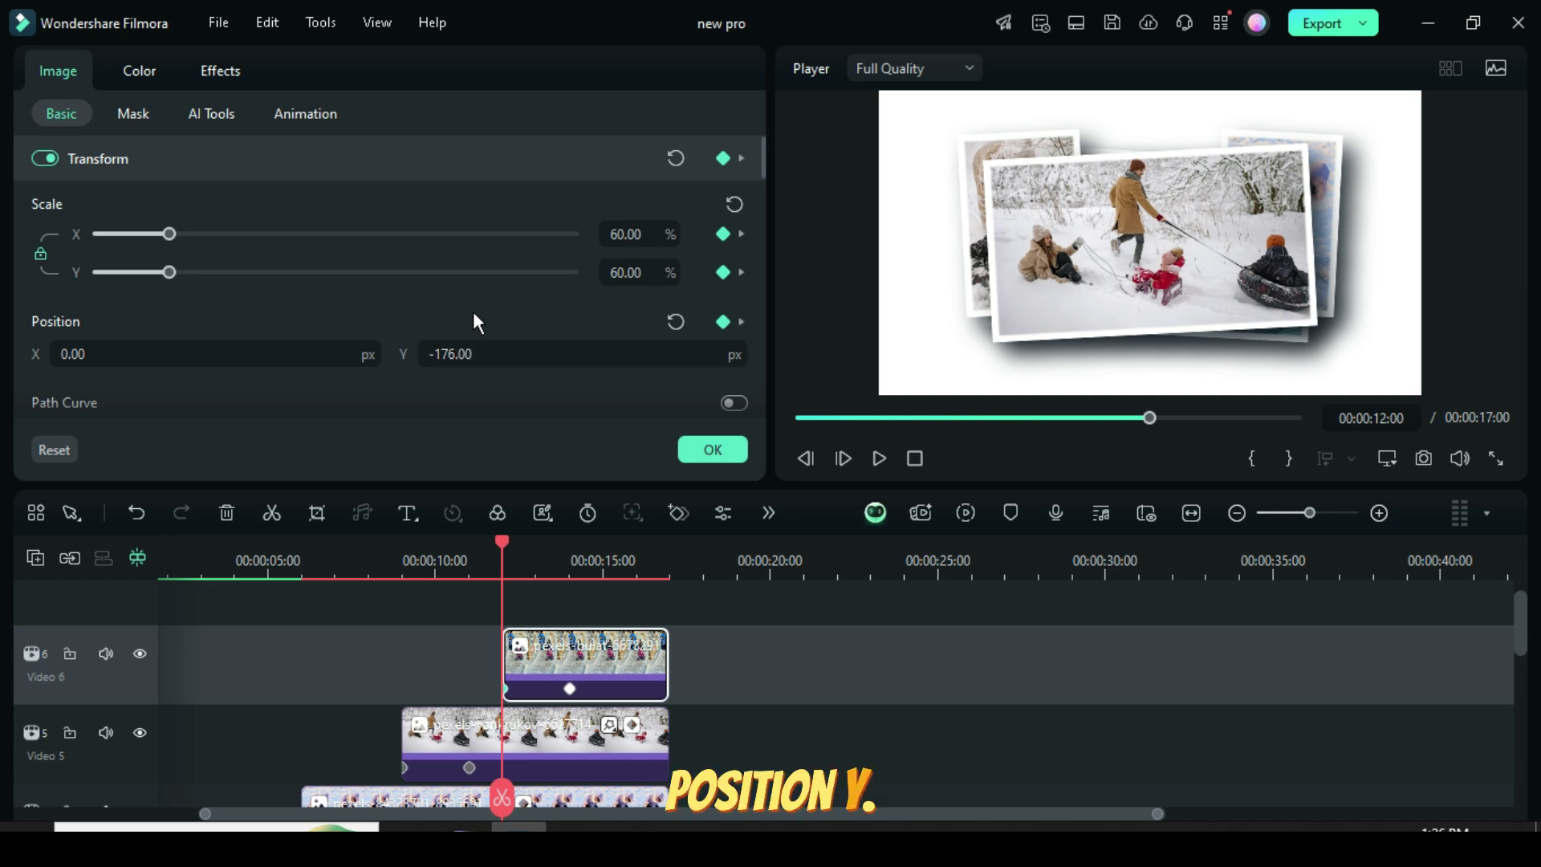
- Close the clip settings, render a timeline preview, and play the four-photo collage animation
left_click(712, 448)
scroll(778, 653, "down", 2)
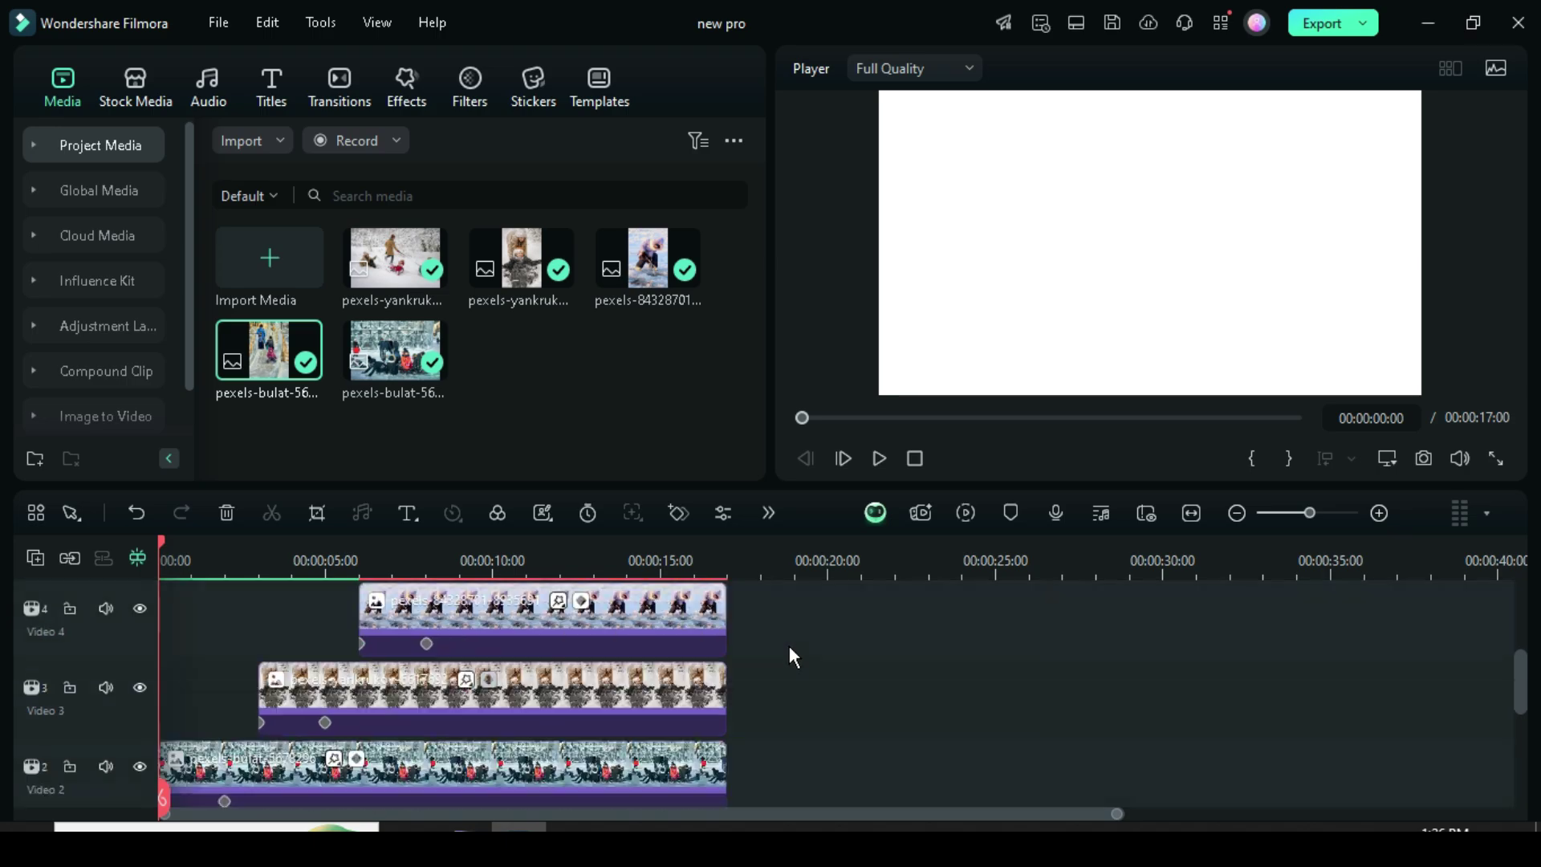
left_click(965, 513)
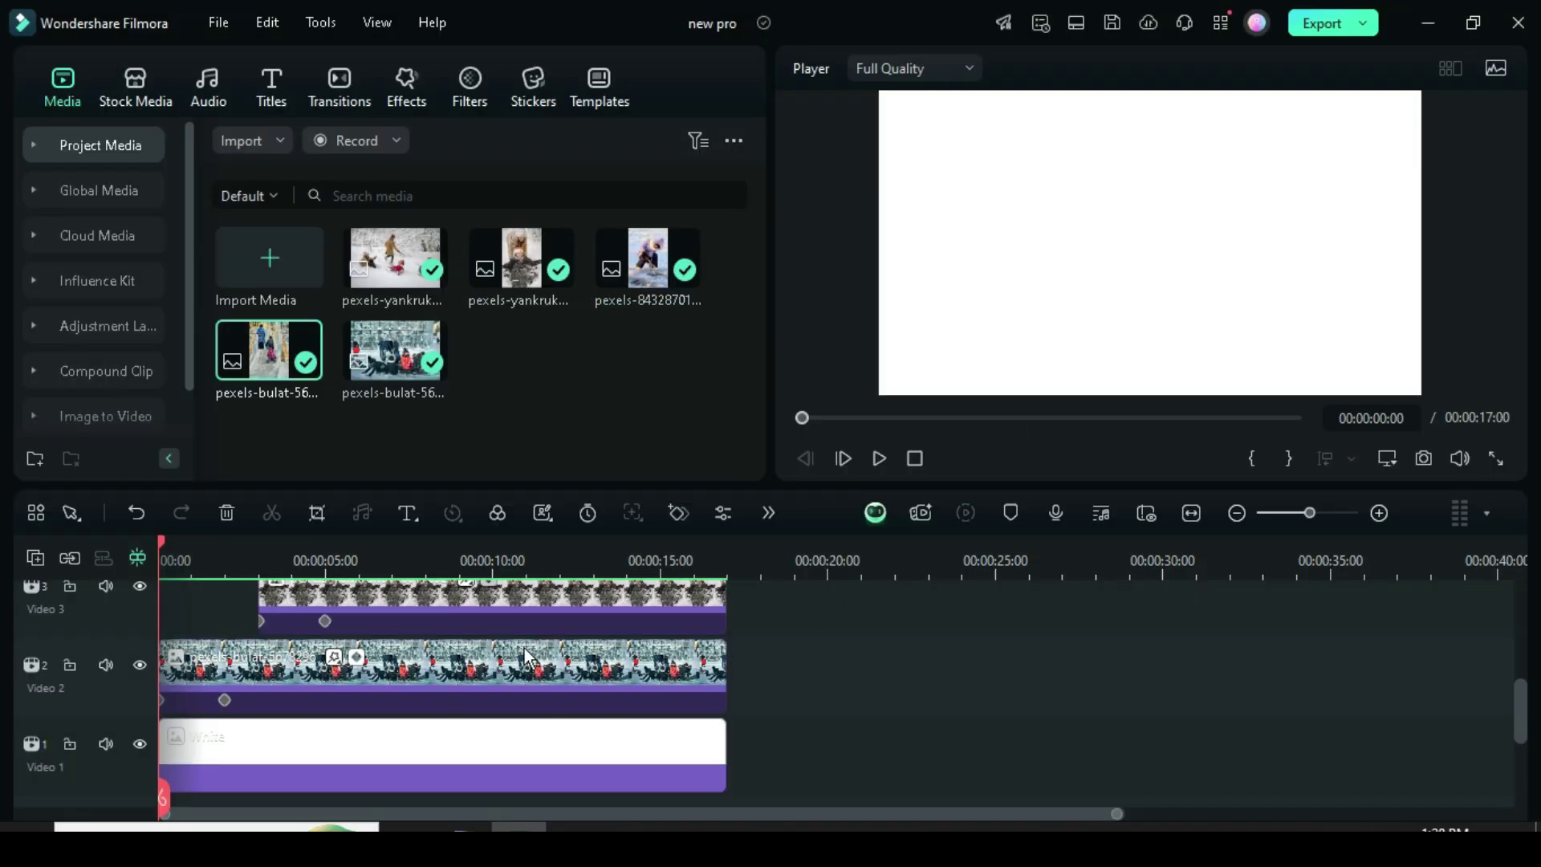
scroll(562, 696, "up", 2)
scroll(562, 696, "down", 1)
left_click(880, 457)
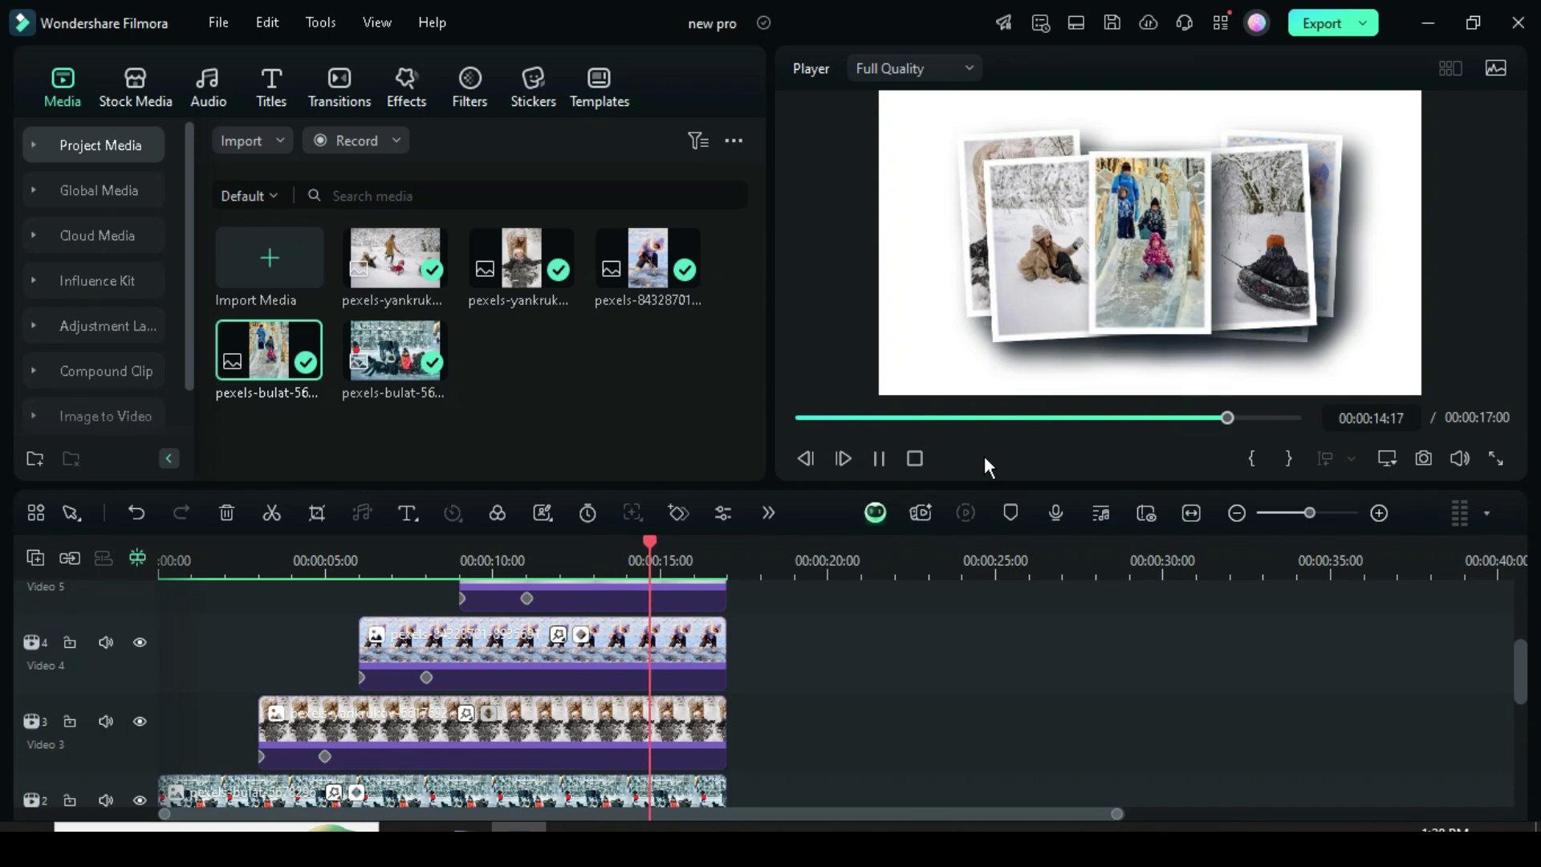
- Stop playback and add two new empty video tracks, Video 7 and Video 8
left_click(798, 418)
scroll(543, 658, "up", 5)
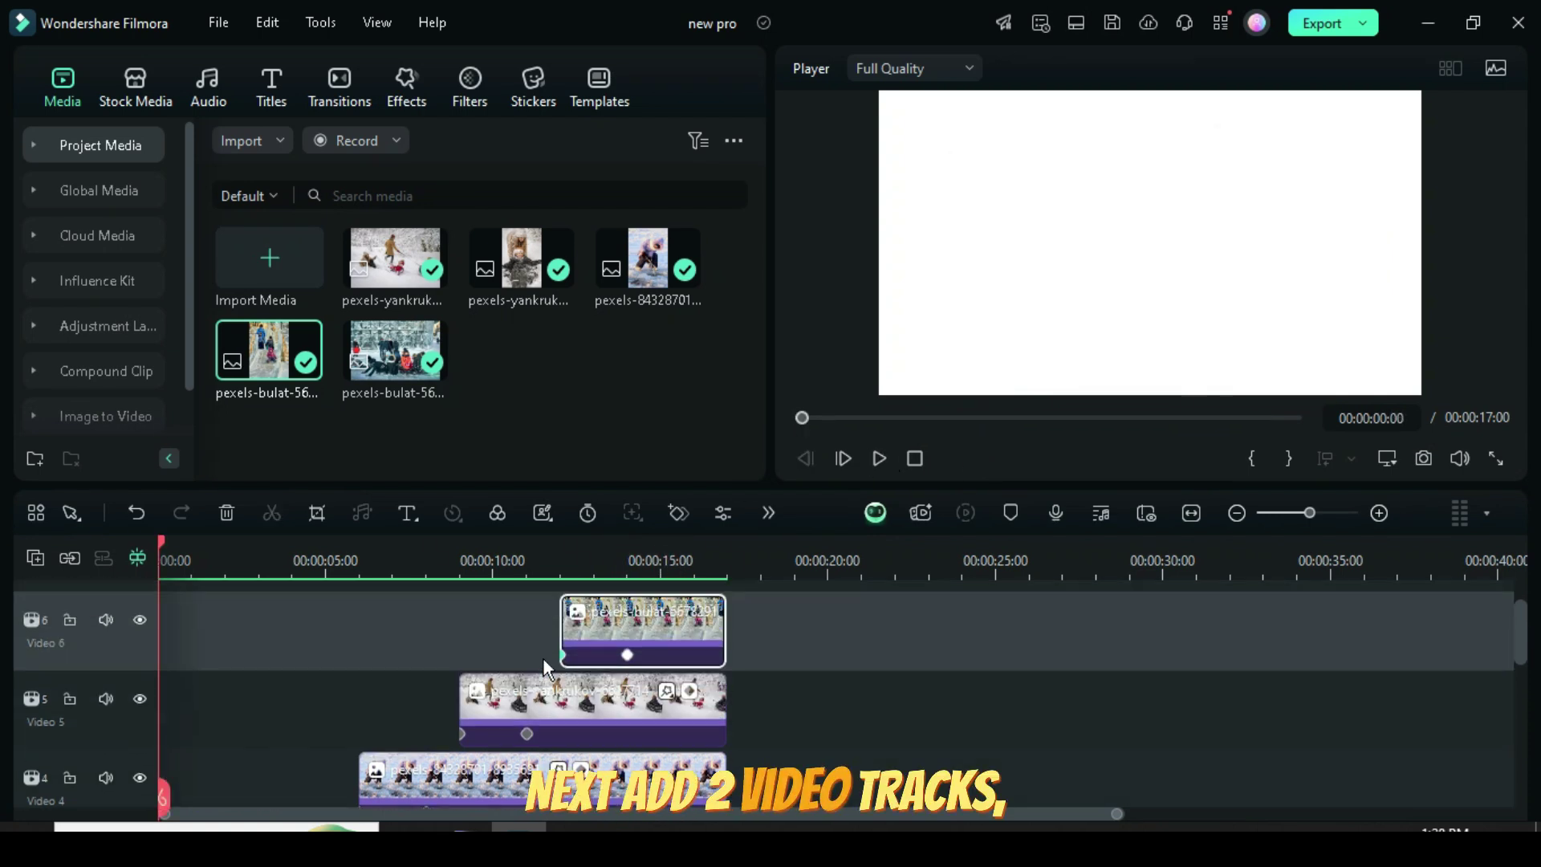
left_click(36, 557)
left_click(72, 592)
left_click(36, 556)
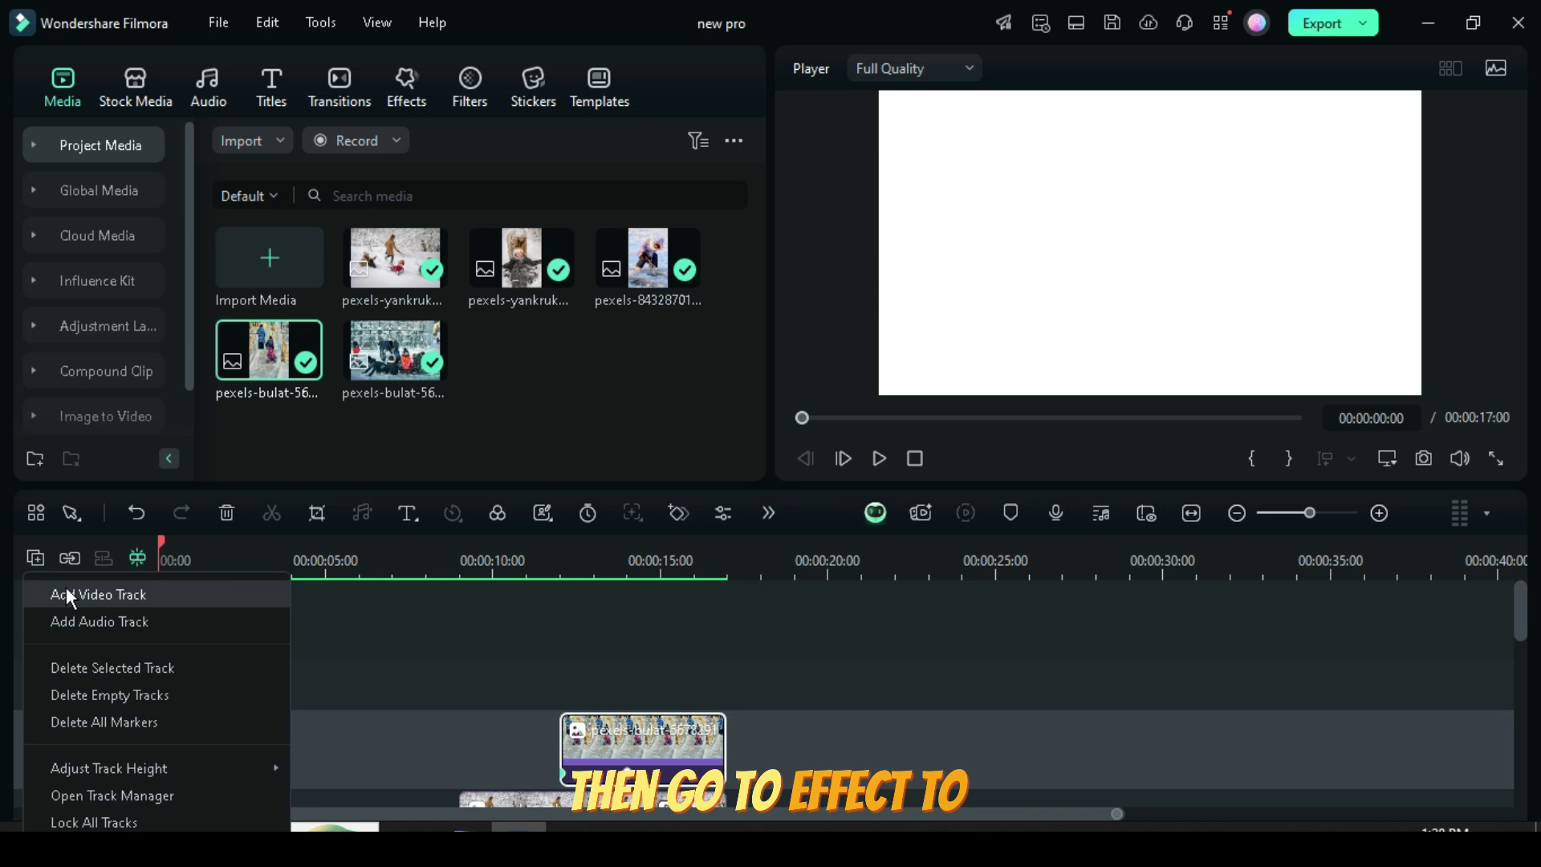
left_click(66, 589)
- Place Lily of the Valley Overlays 04 and 03 on Video 7 and 8, each extended to 17 seconds
left_click(120, 692)
left_click(406, 84)
left_click(325, 140)
type("lily")
key("Return")
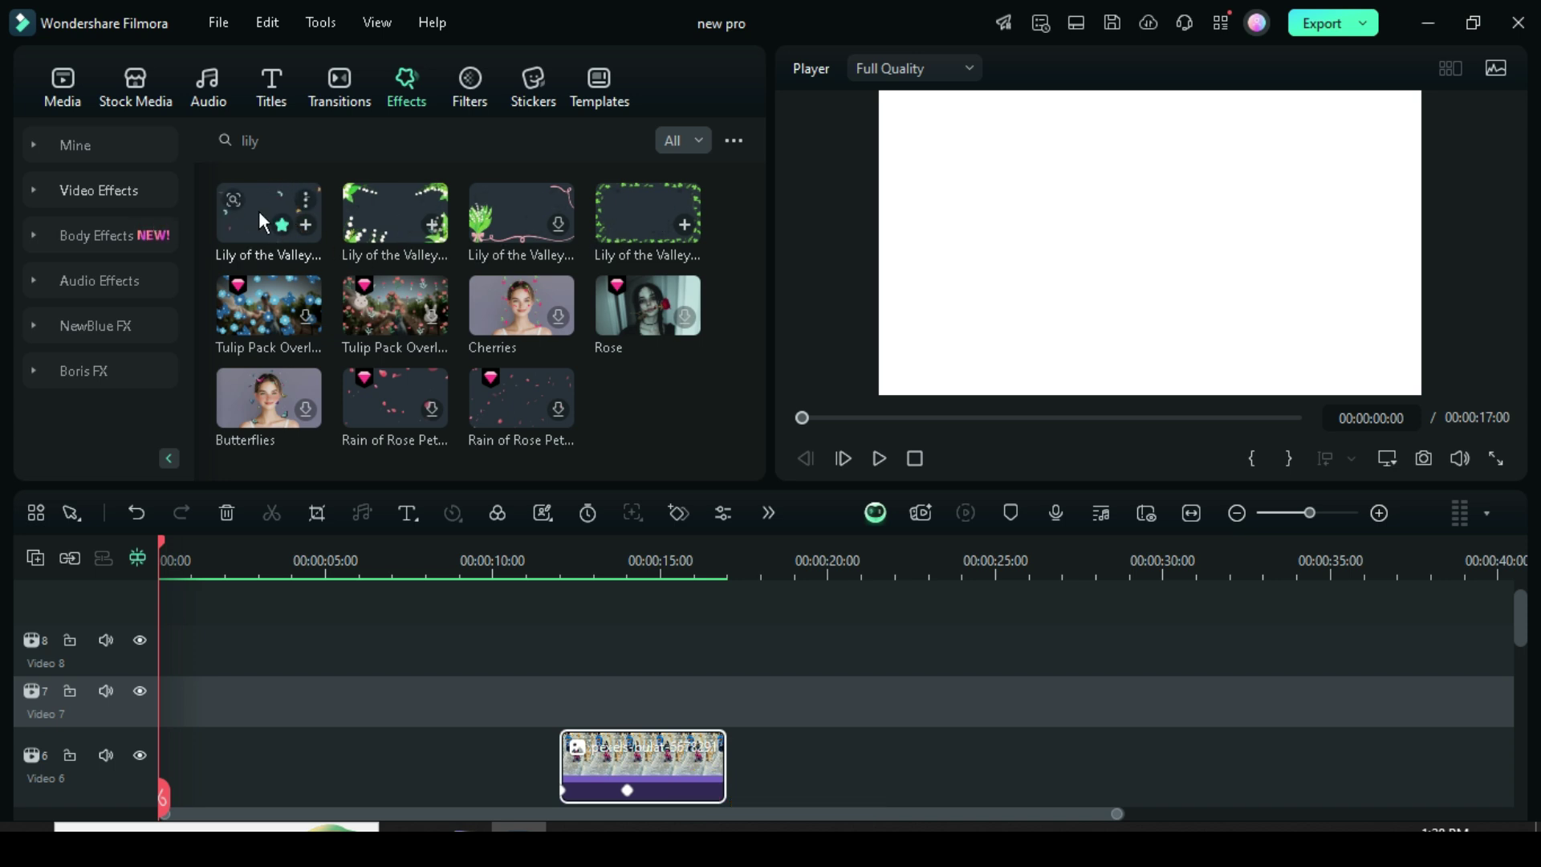
left_click_drag(226, 575, 195, 725)
left_click_drag(320, 693, 672, 706)
left_click_drag(613, 219, 186, 646)
left_click_drag(320, 642, 726, 643)
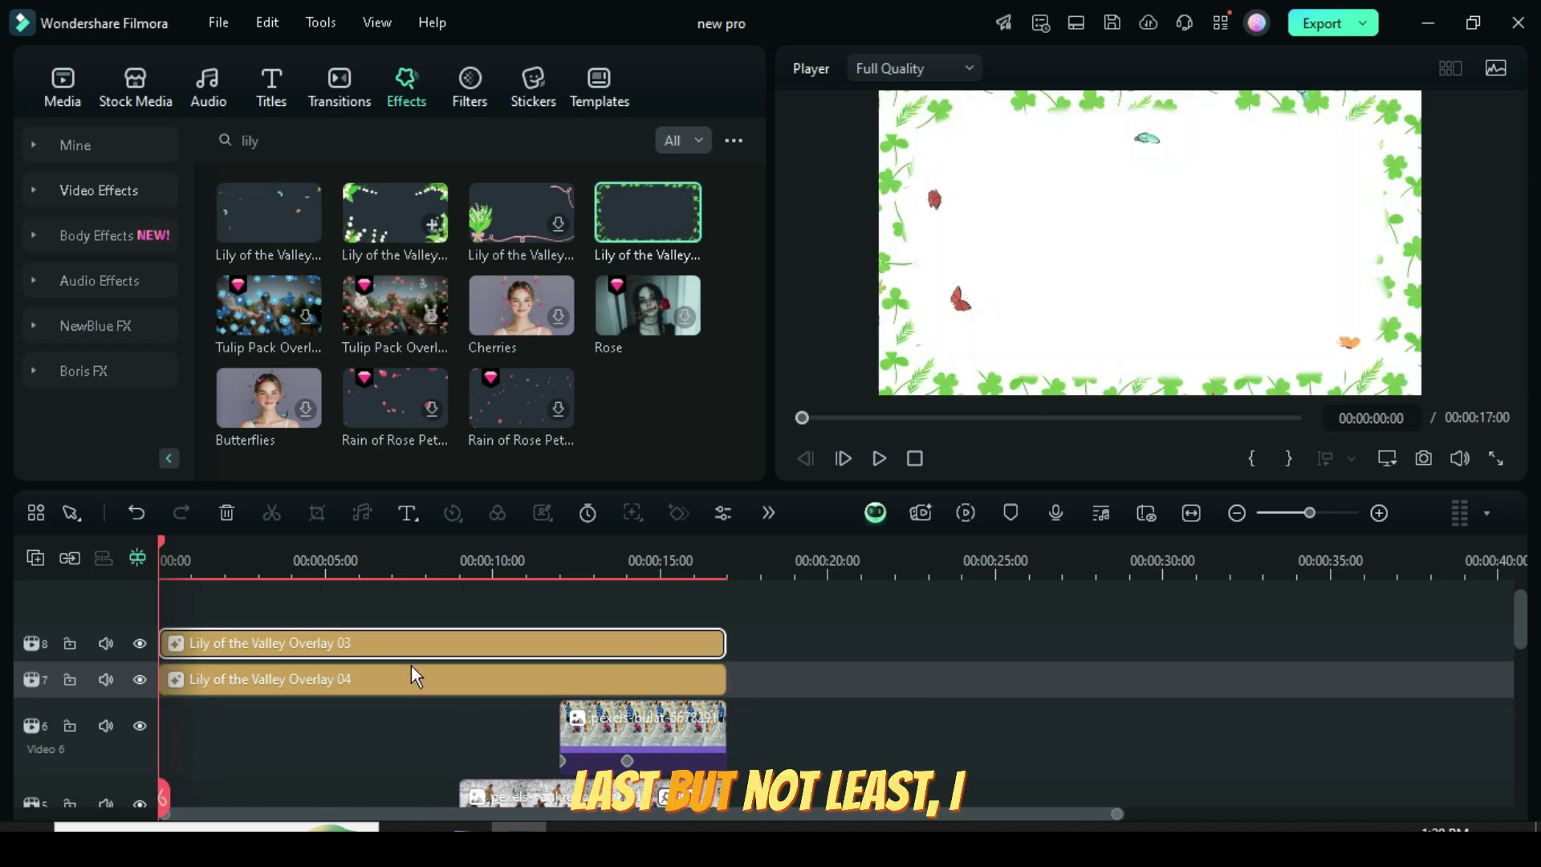
- Add the Apfel effect on a new Video 9 track, stretch it to about 16.5 s, and set opacity 10%
left_click(634, 139)
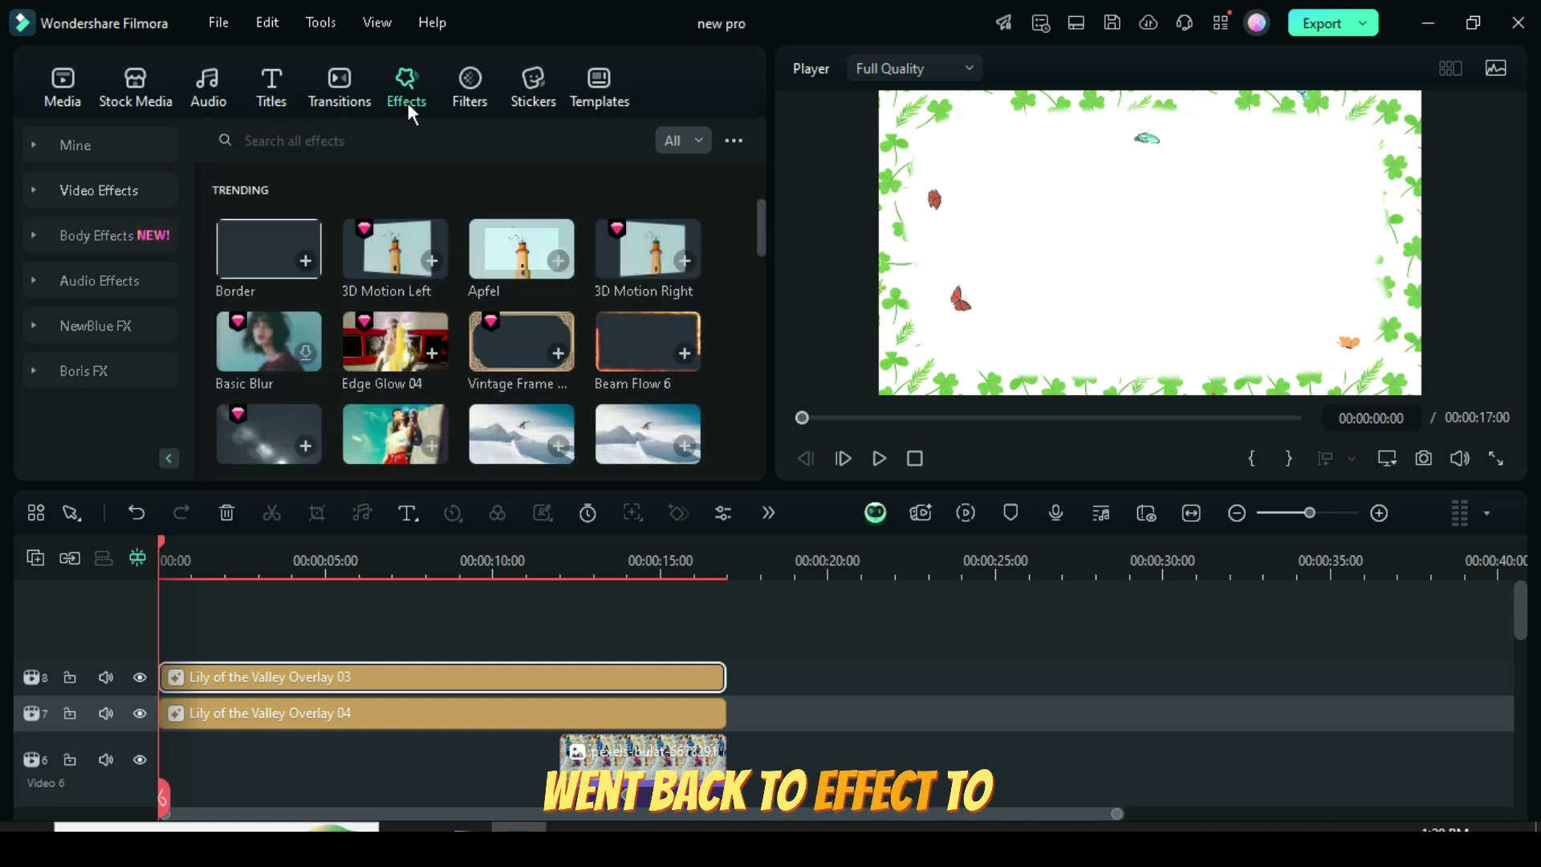
left_click_drag(532, 241, 169, 646)
left_click_drag(325, 676, 711, 672)
double_click(525, 675)
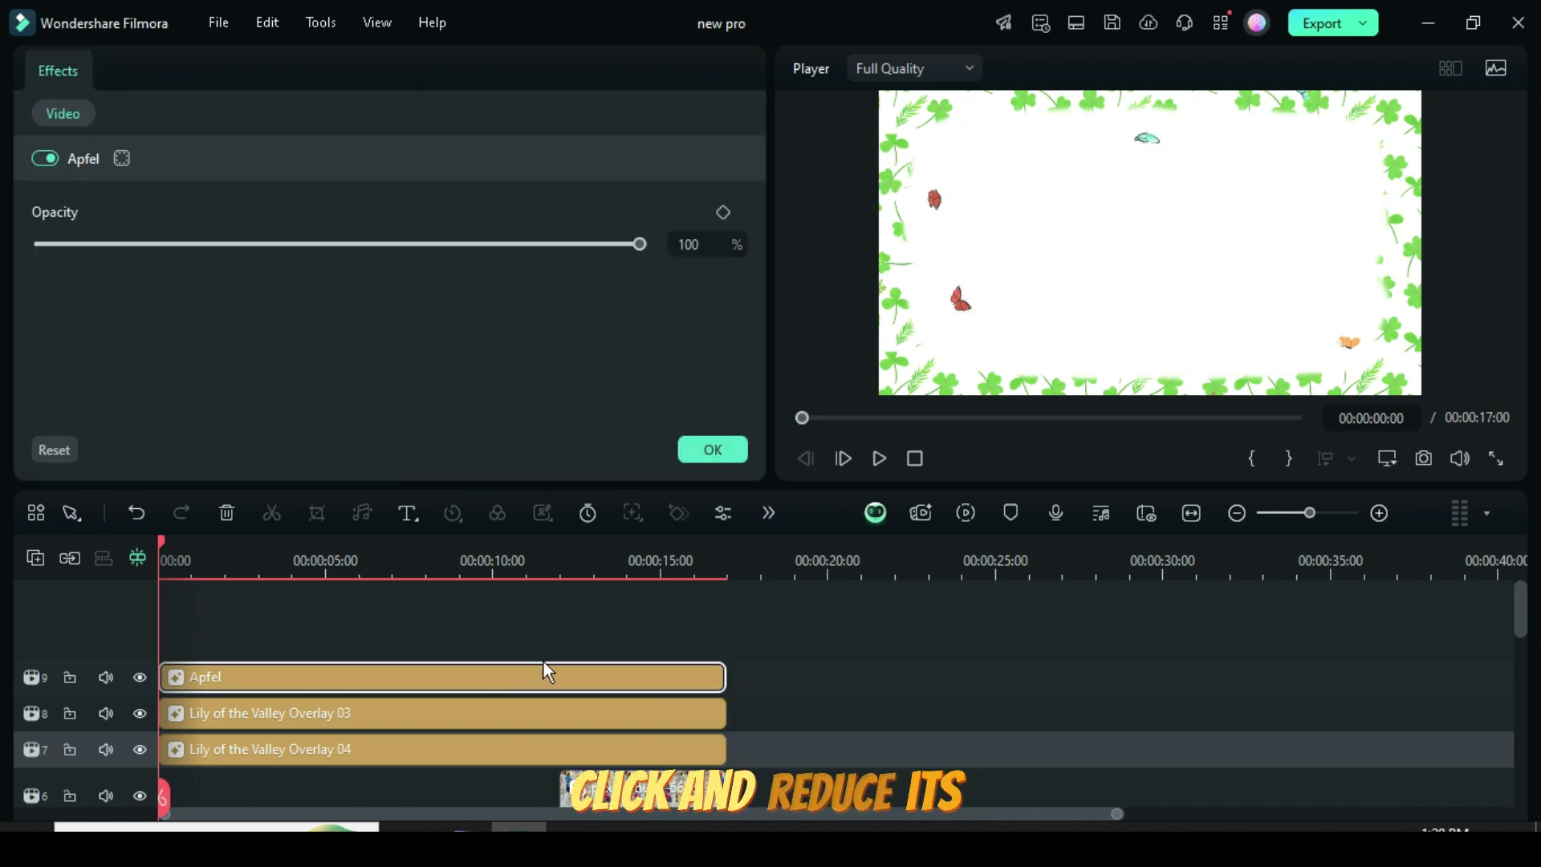
left_click(706, 244)
type("1")
key("Return")
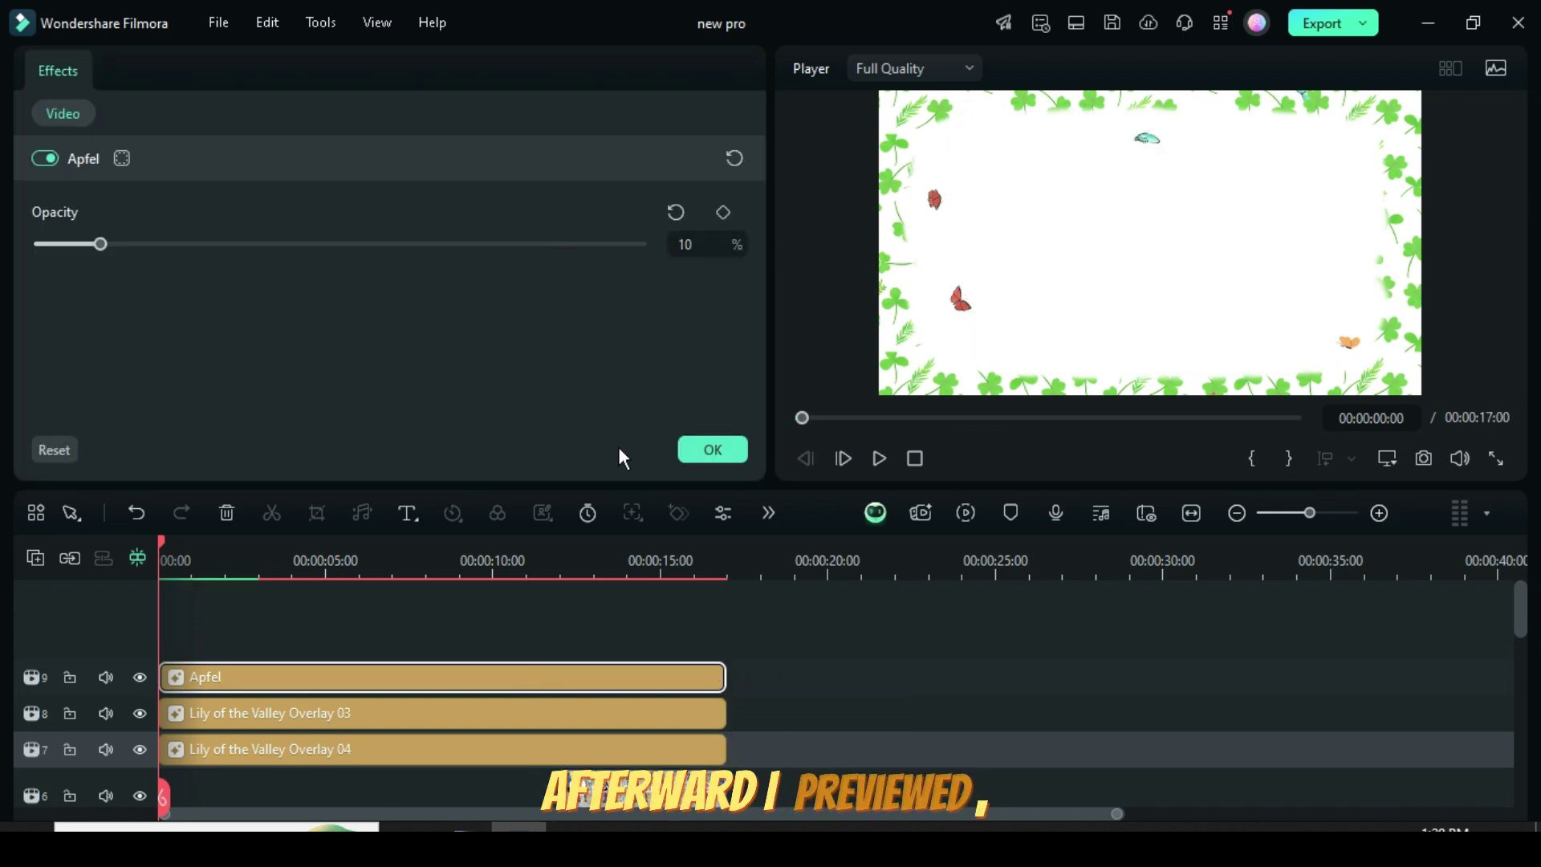
left_click(699, 456)
- Return to the media library and render a preview of the finished video
left_click(59, 87)
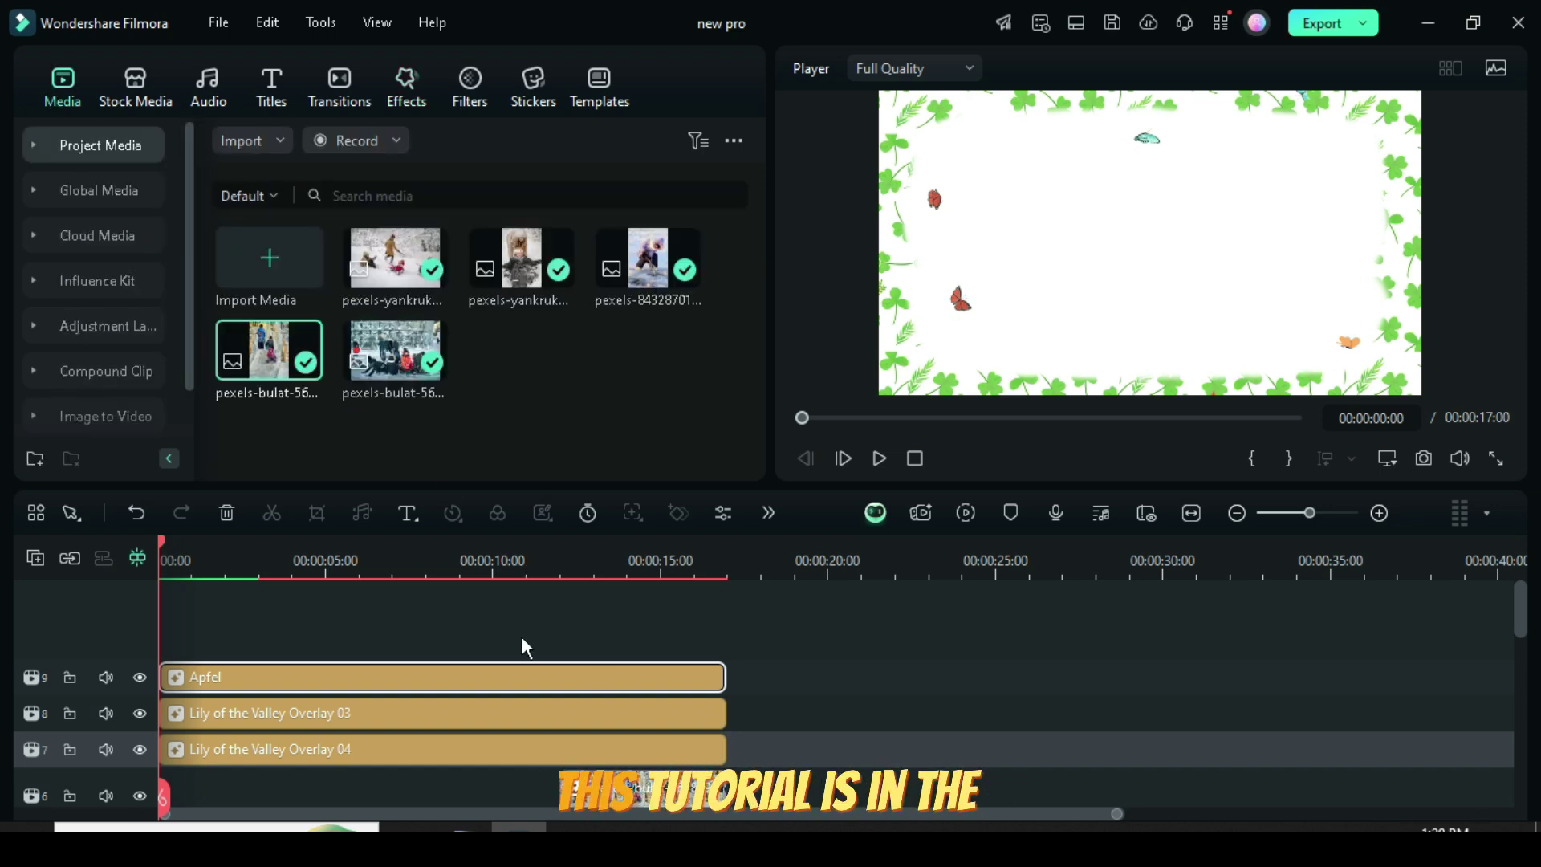
scroll(629, 690, "down", 5)
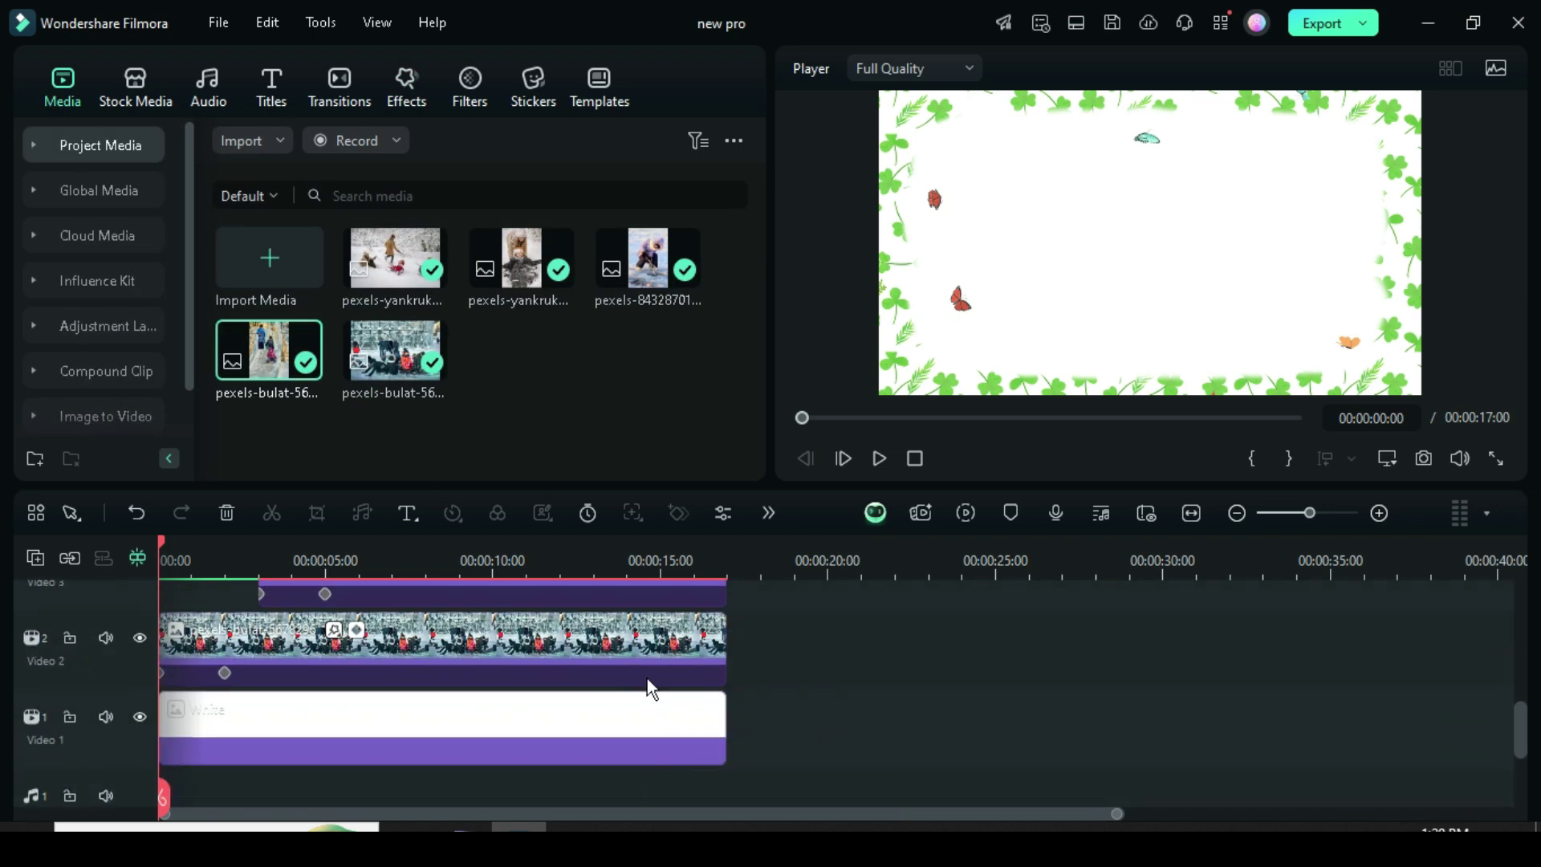
scroll(642, 684, "up", 5)
left_click(964, 518)
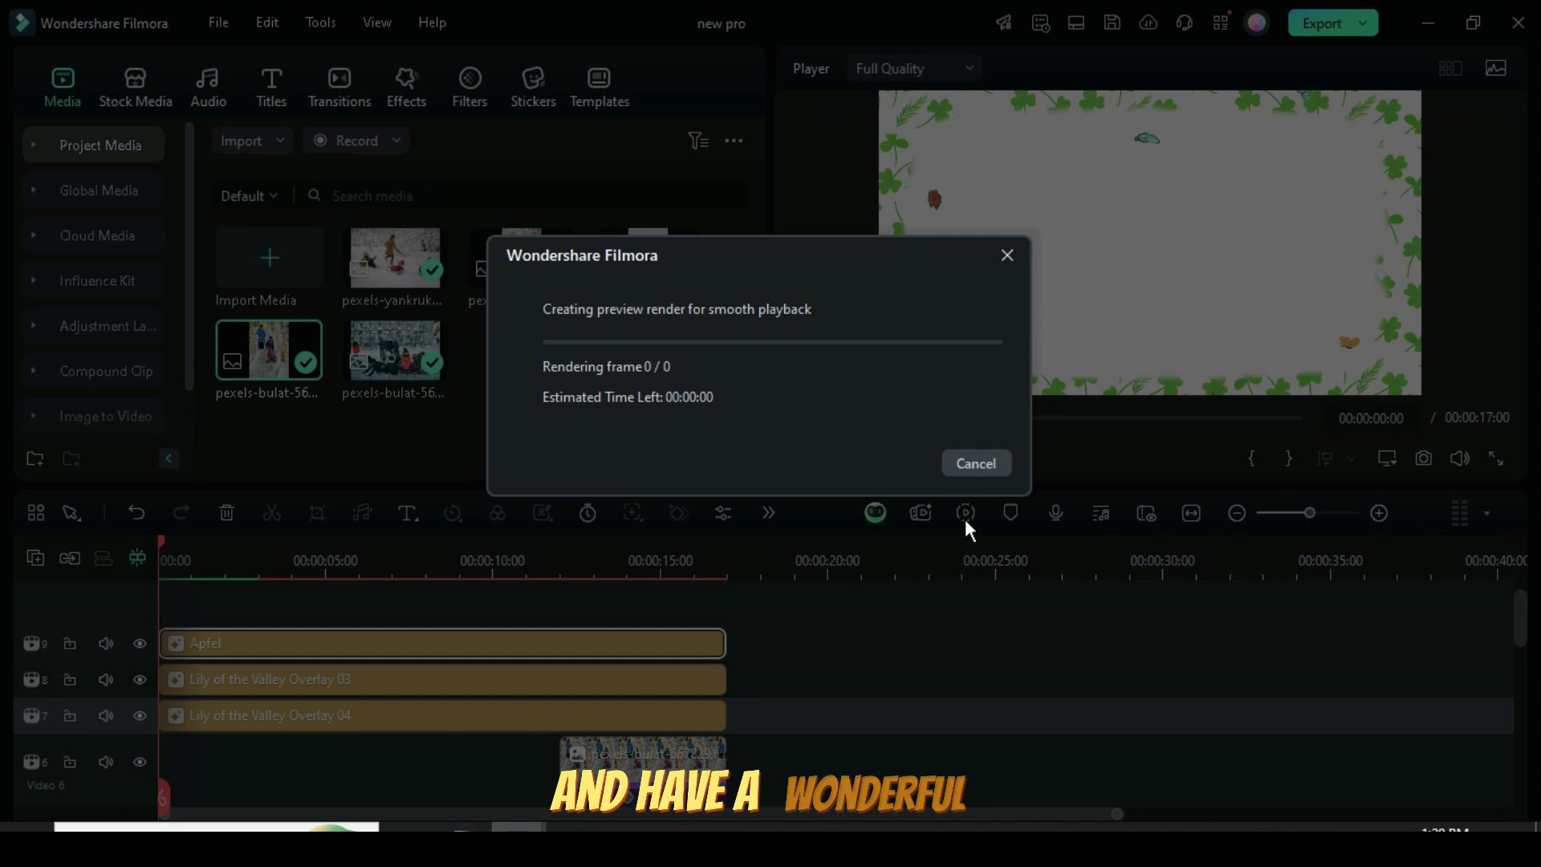